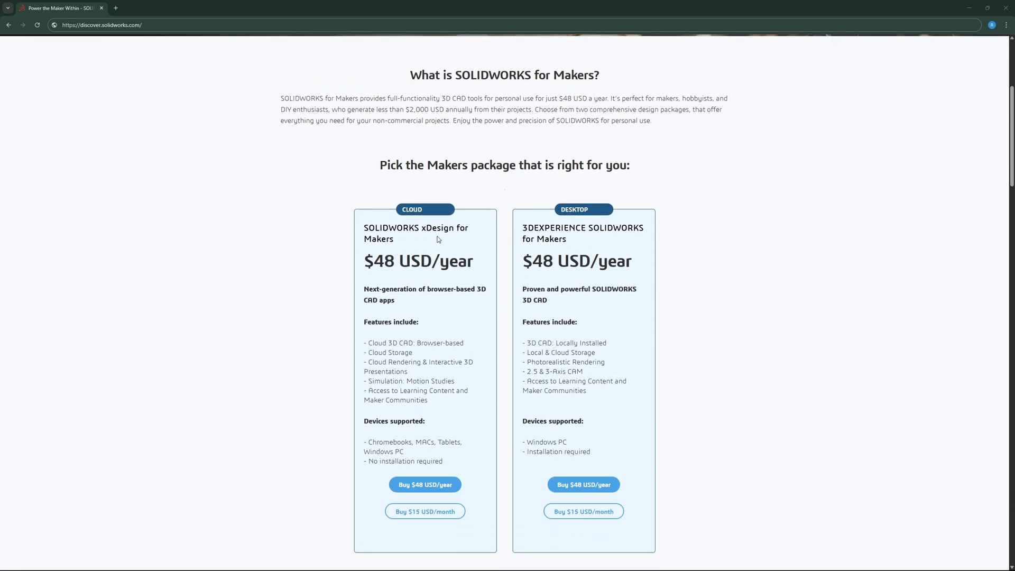
# Step: Compare the features of the cloud xDesign for Makers and desktop 3DEXPERIENCE SOLIDWORKS for Makers packages
pyautogui.moveTo(367, 231); pyautogui.dragTo(418, 243)
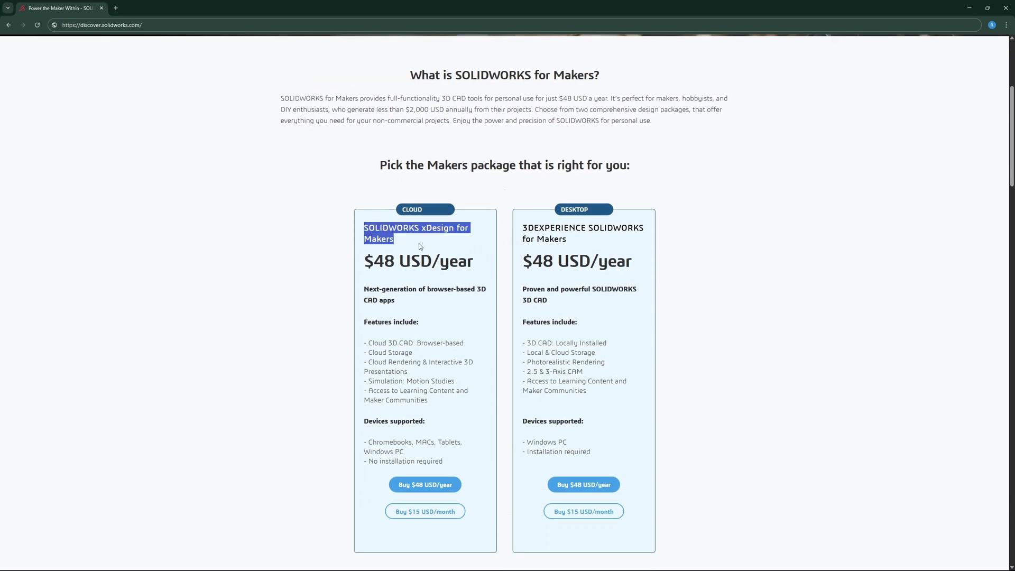
pyautogui.moveTo(521, 230); pyautogui.dragTo(567, 241)
pyautogui.click(616, 321)
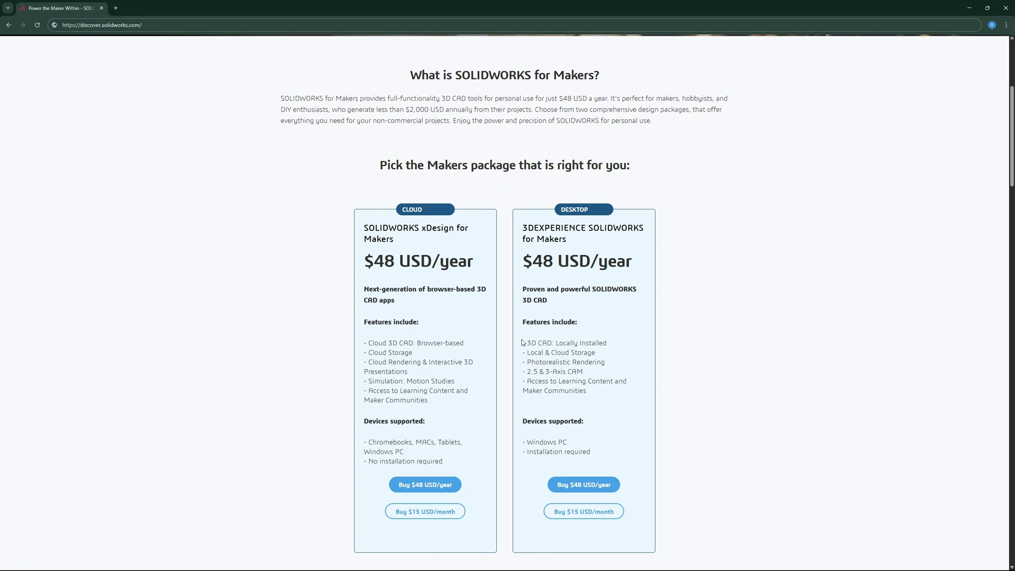
pyautogui.moveTo(521, 343); pyautogui.dragTo(610, 354)
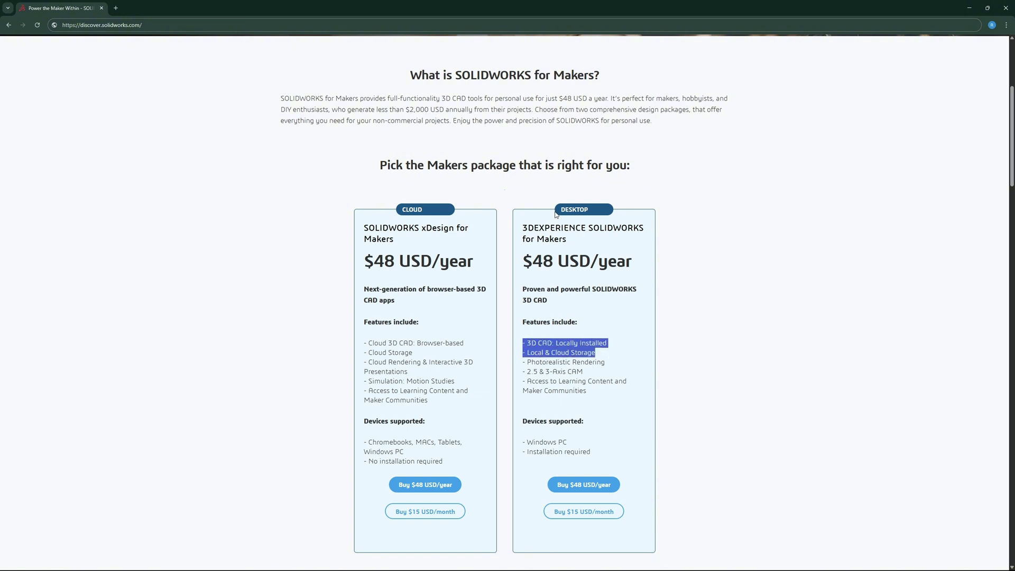
pyautogui.click(575, 343)
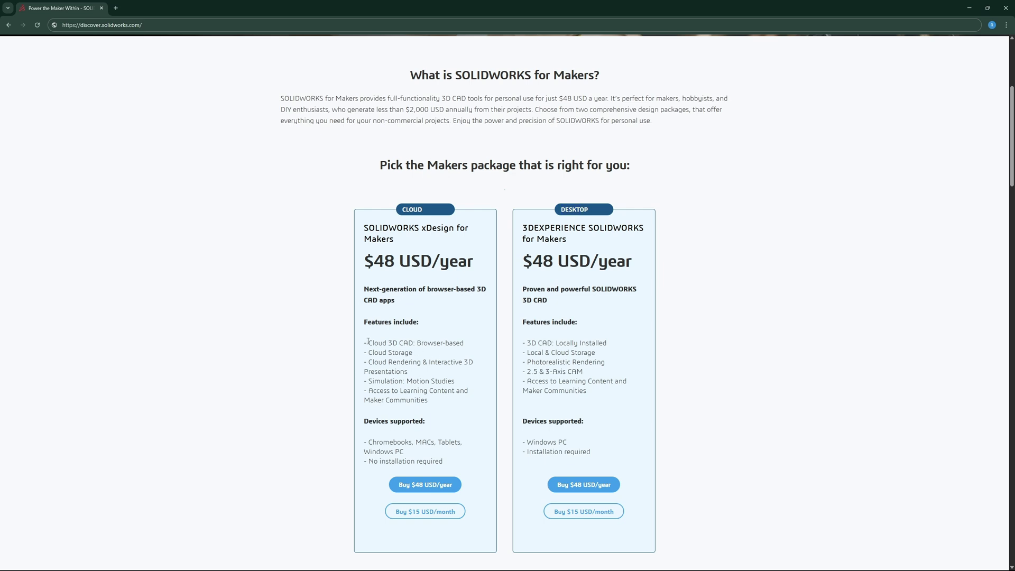
pyautogui.moveTo(371, 341); pyautogui.dragTo(422, 362)
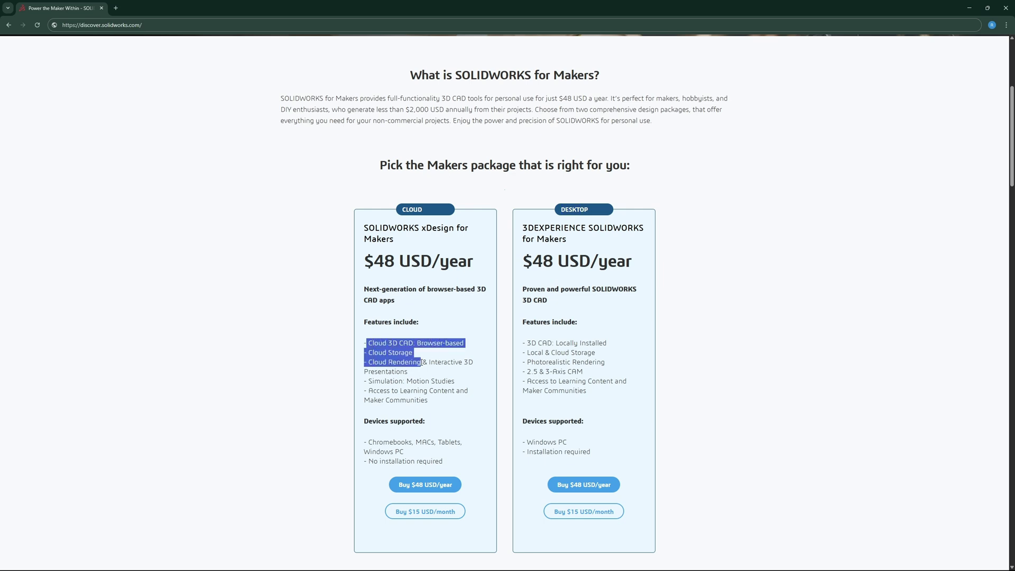
pyautogui.click(433, 400)
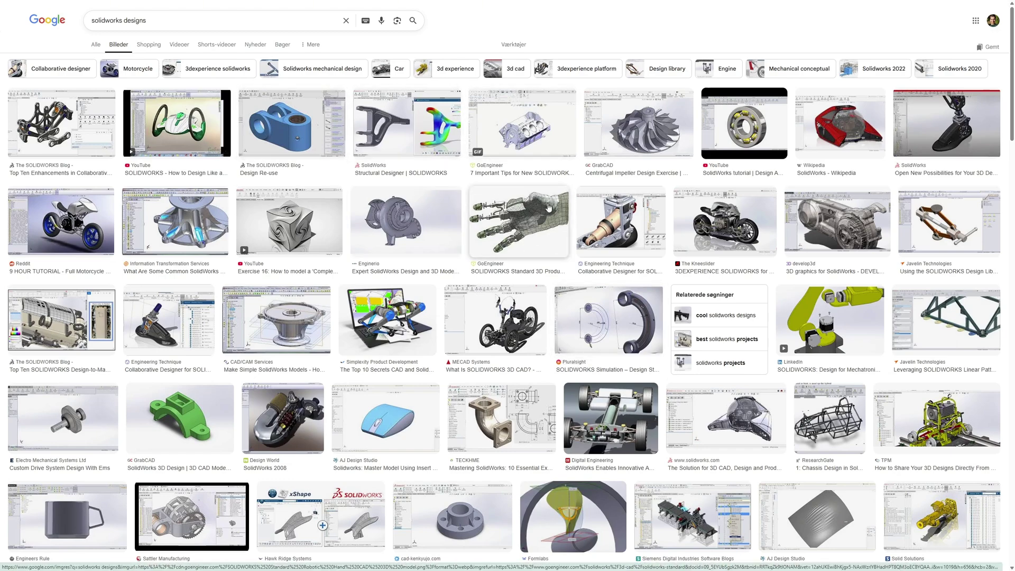
# Step: Browse the image search results for SOLIDWORKS designs to see example models
pyautogui.scroll(-3, 691, 242)
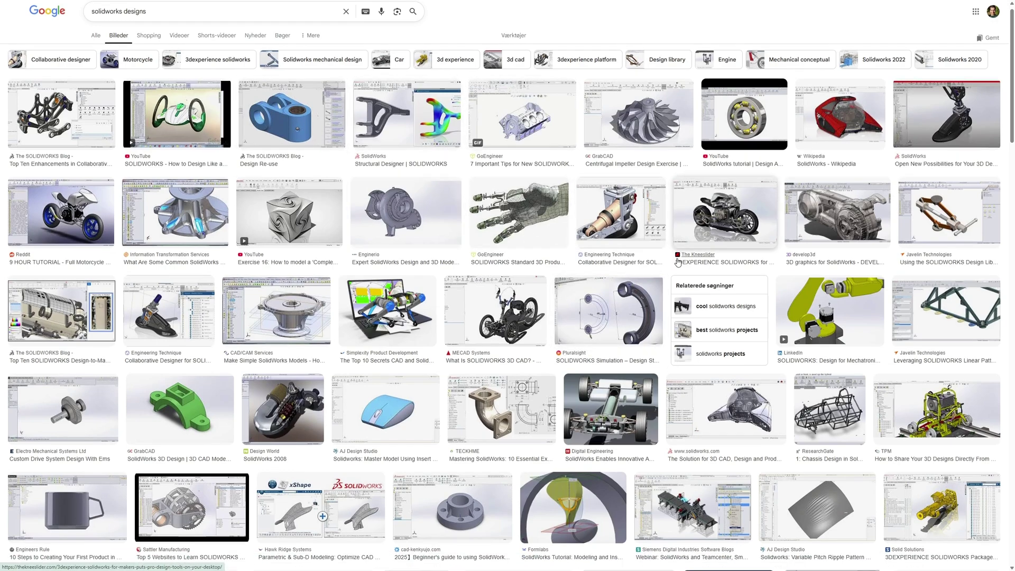
pyautogui.scroll(-1, 616, 283)
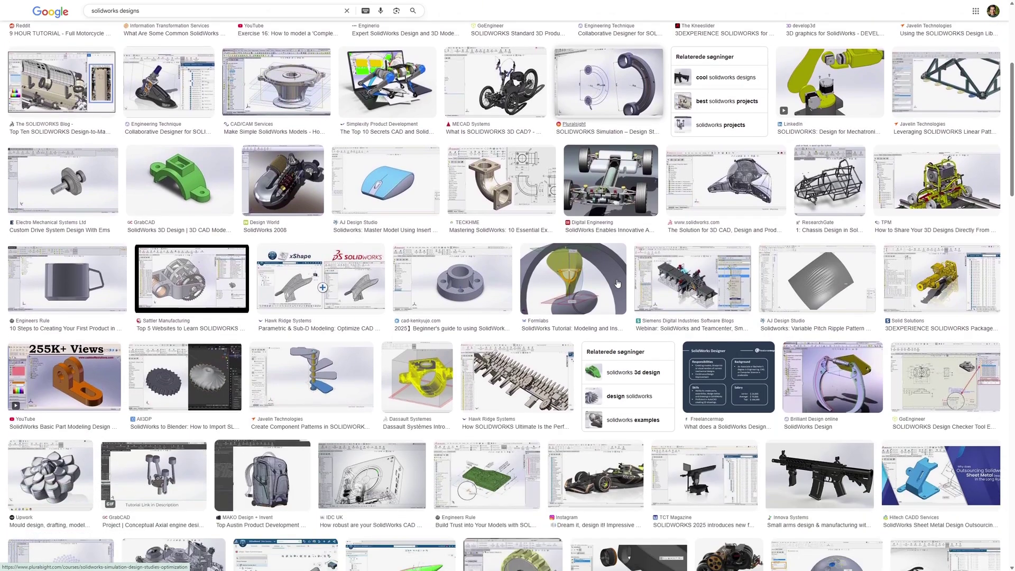
pyautogui.scroll(-3, 608, 285)
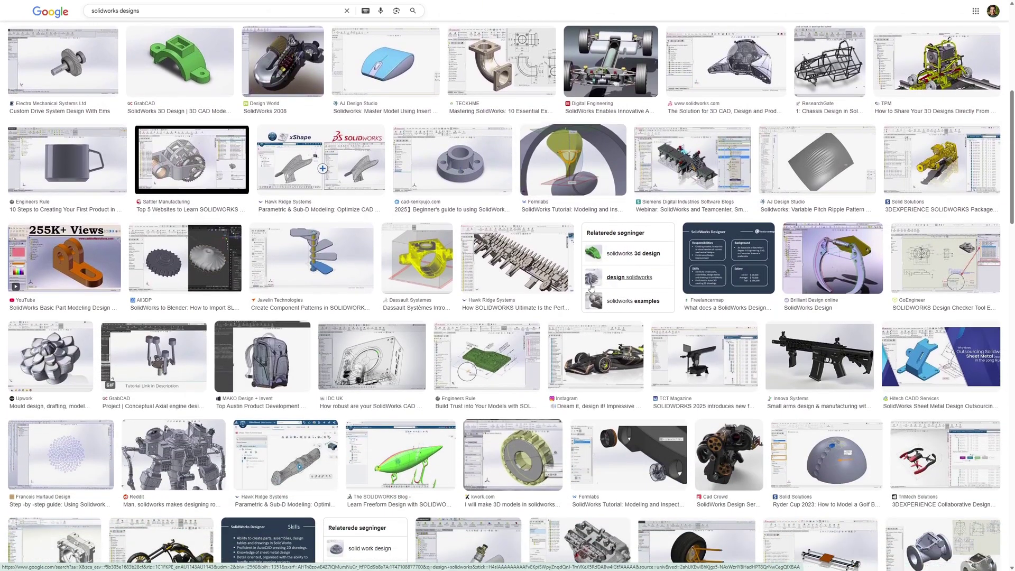
pyautogui.scroll(-4, 610, 397)
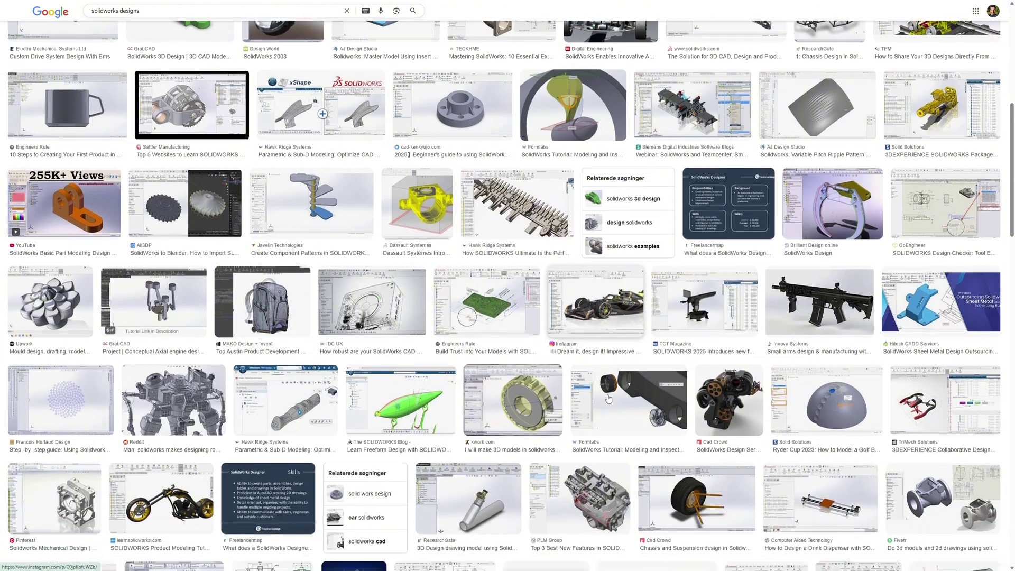
pyautogui.scroll(-1, 604, 378)
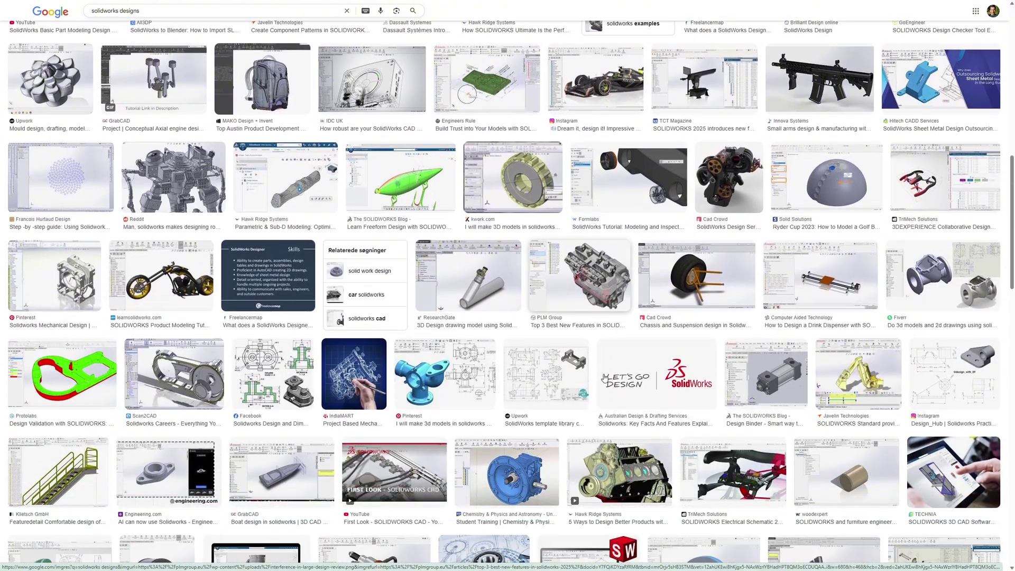
pyautogui.scroll(10, 605, 382)
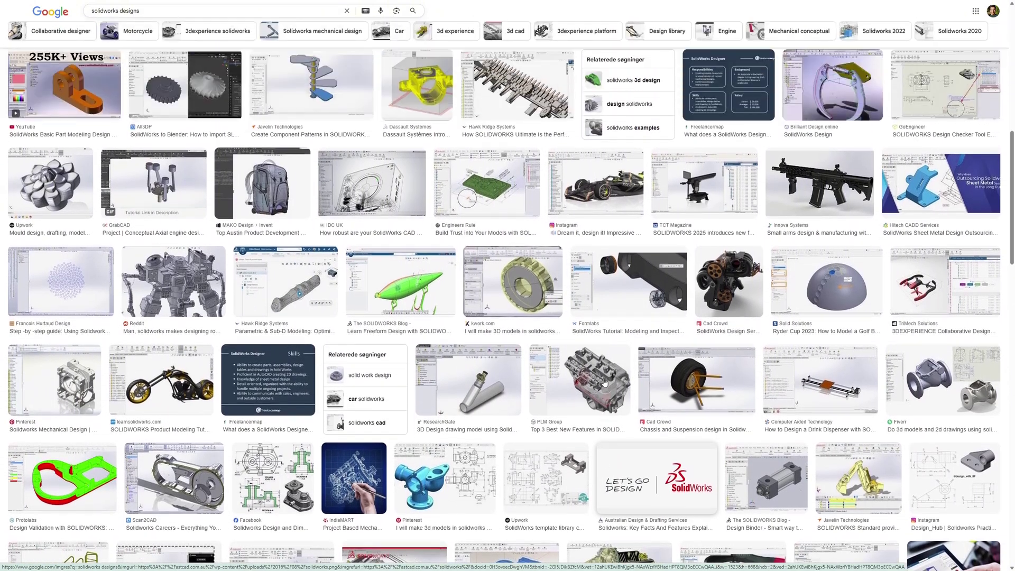
pyautogui.scroll(3, 604, 381)
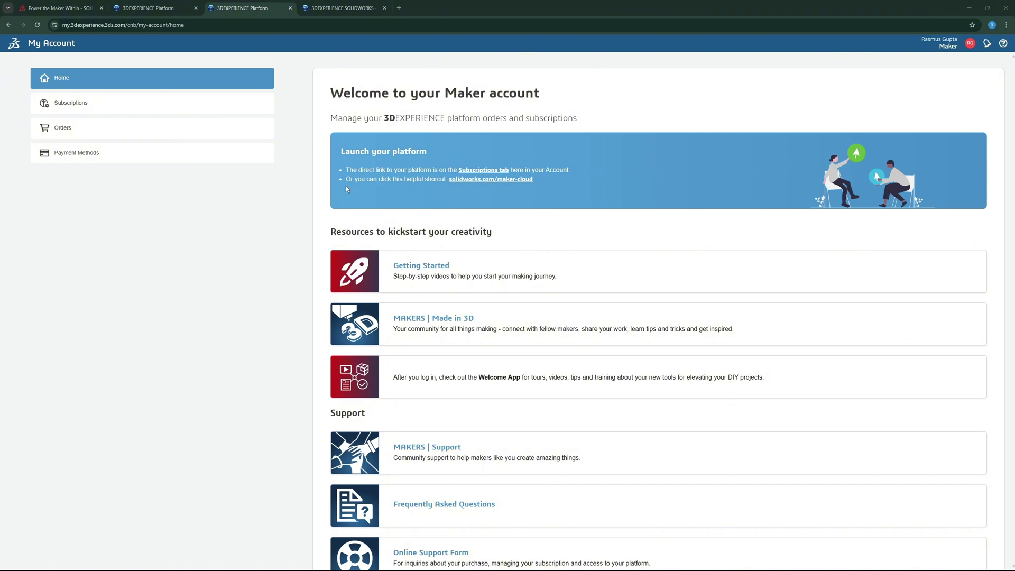
# Step: View the subscriptions in the Maker account, then switch to the open 3DEXPERIENCE SOLIDWORKS page
pyautogui.click(78, 103)
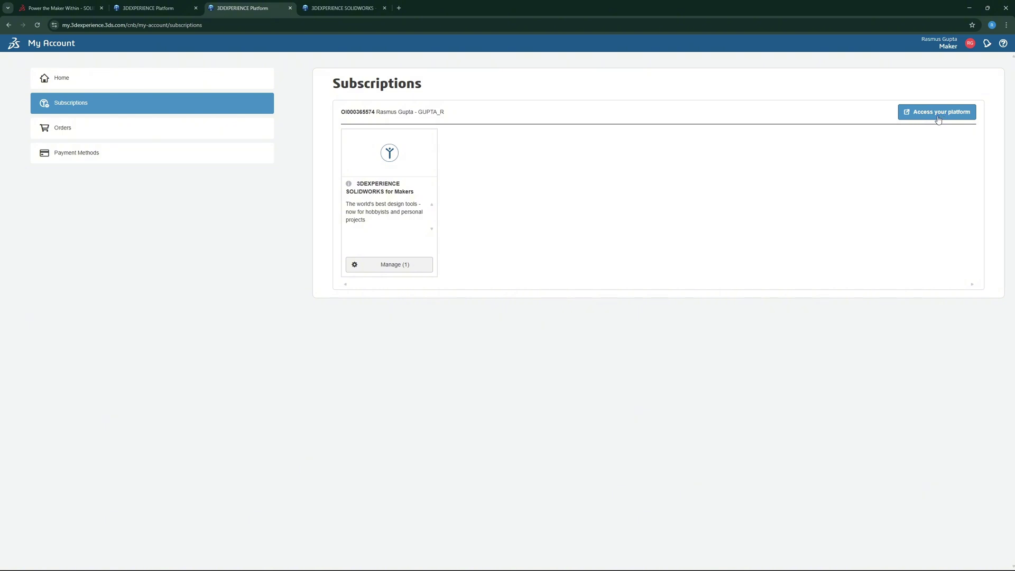
pyautogui.click(349, 8)
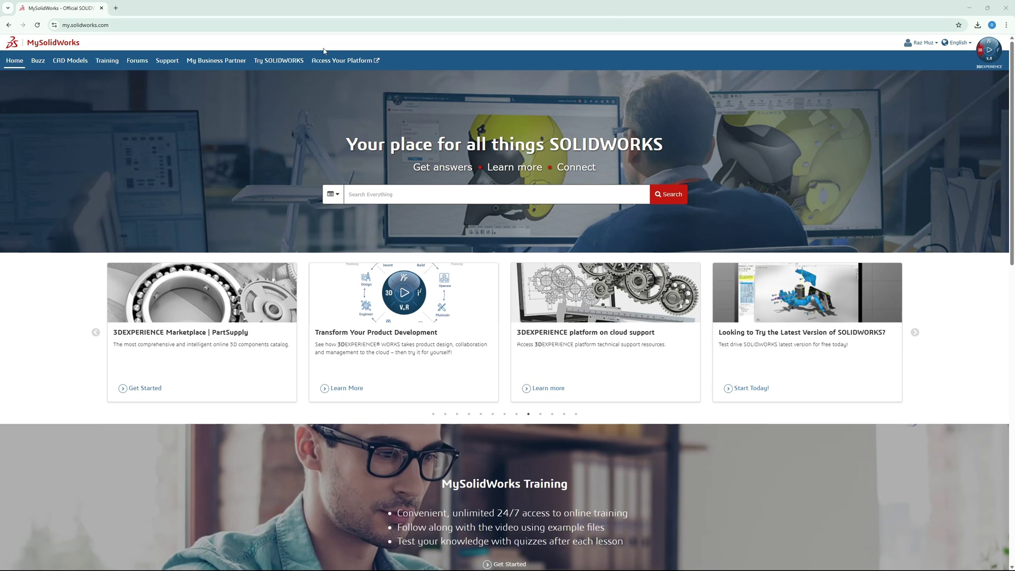
# Step: From the my.solidworks.com site, access the 3DEXPERIENCE platform through the Makers shortcut solidworks.com/maker-cloud
pyautogui.click(65, 26)
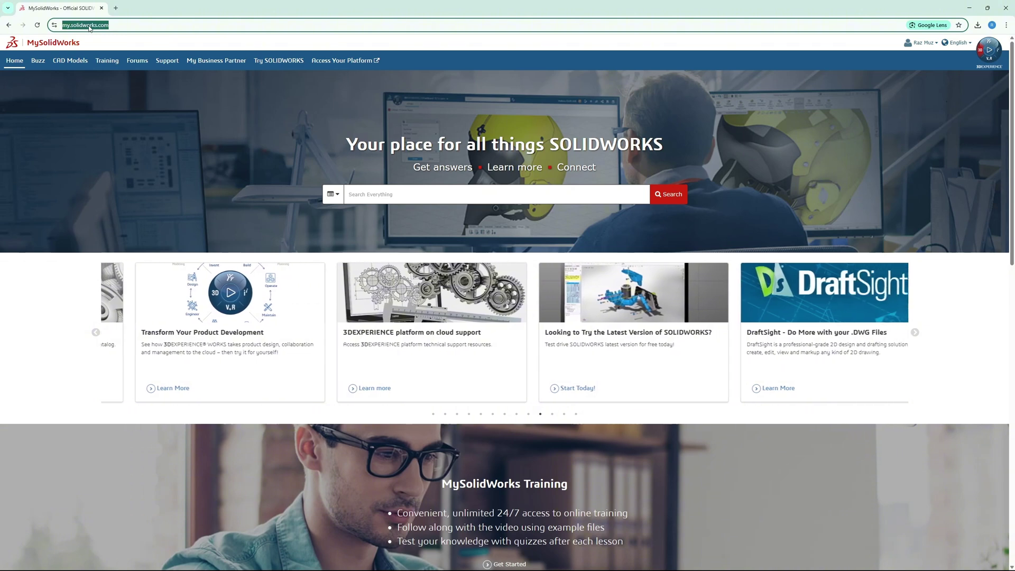
pyautogui.click(110, 25)
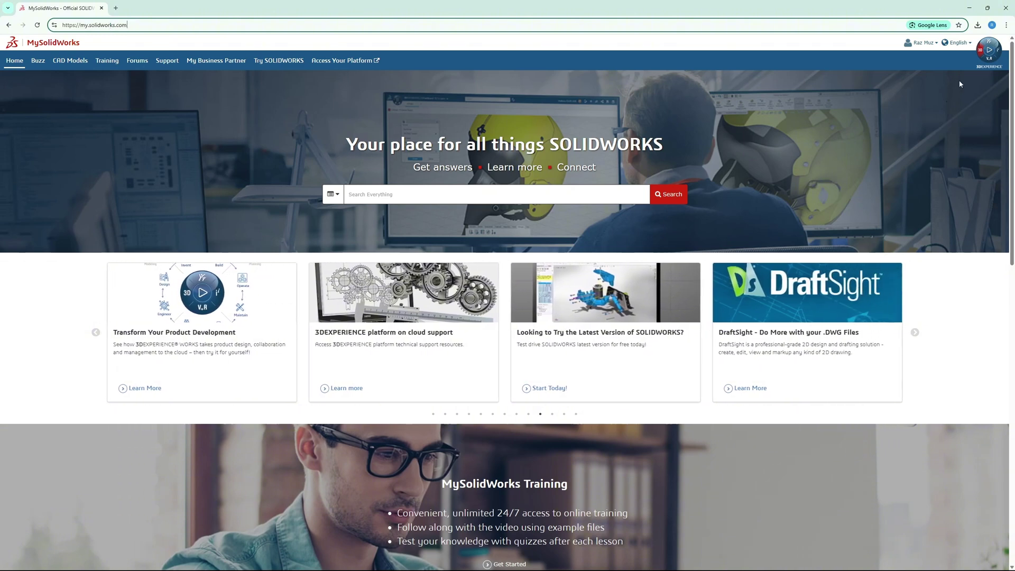
pyautogui.click(338, 62)
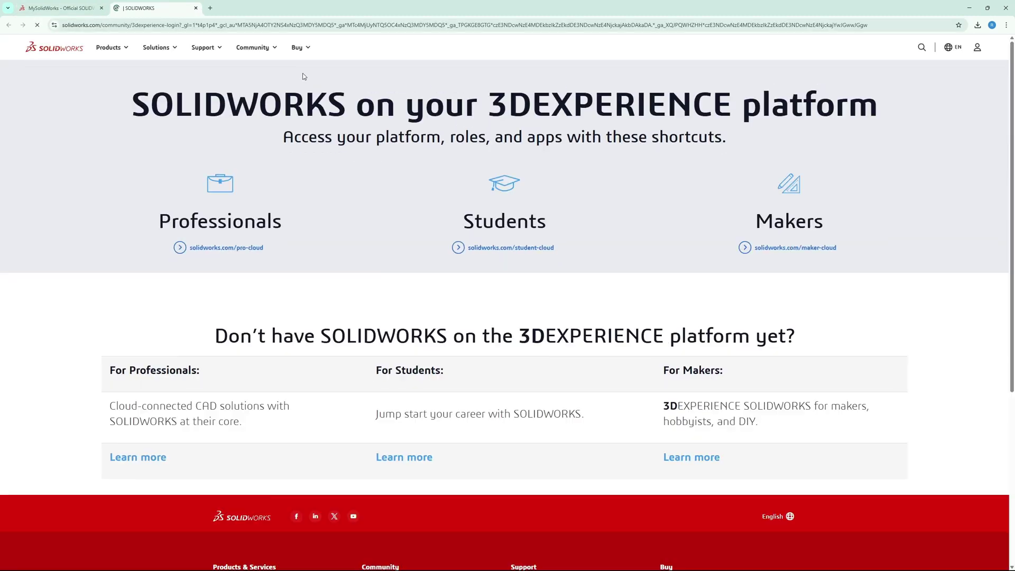
pyautogui.click(769, 249)
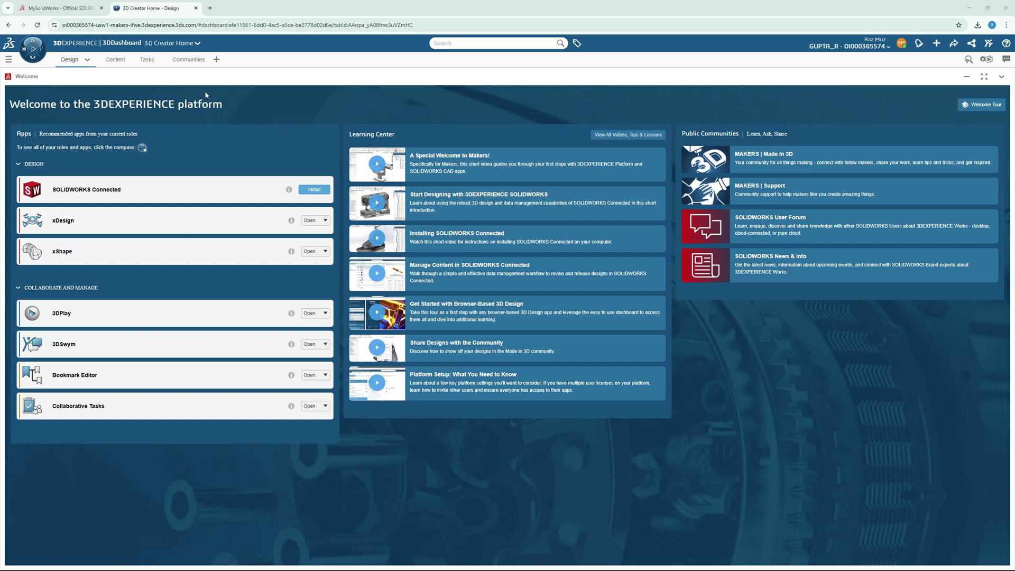
# Step: Examine the dashboard's Content area and the actions available for the FullStackProducts collaborative space
pyautogui.click(117, 65)
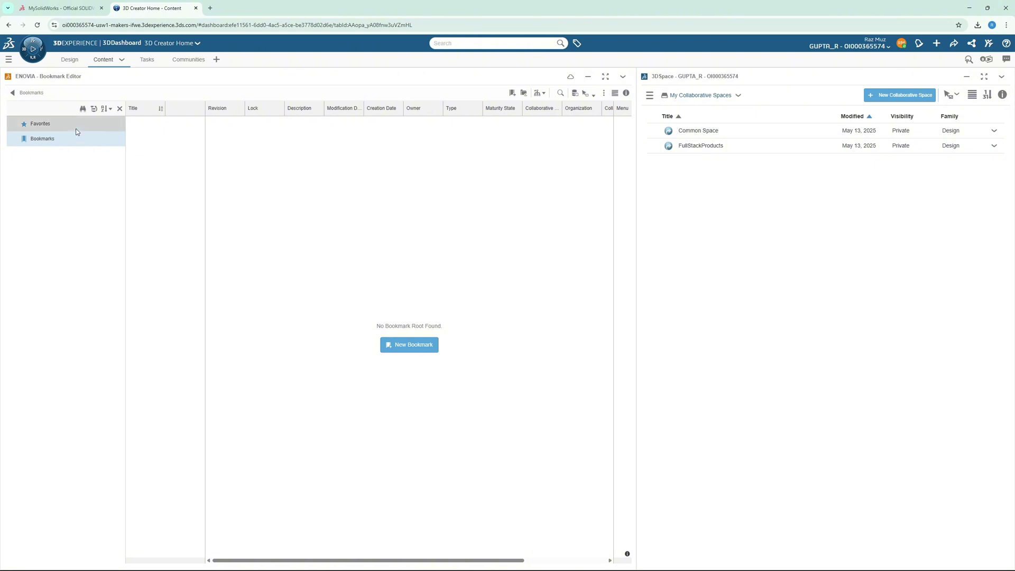
pyautogui.click(654, 147)
pyautogui.click(653, 146)
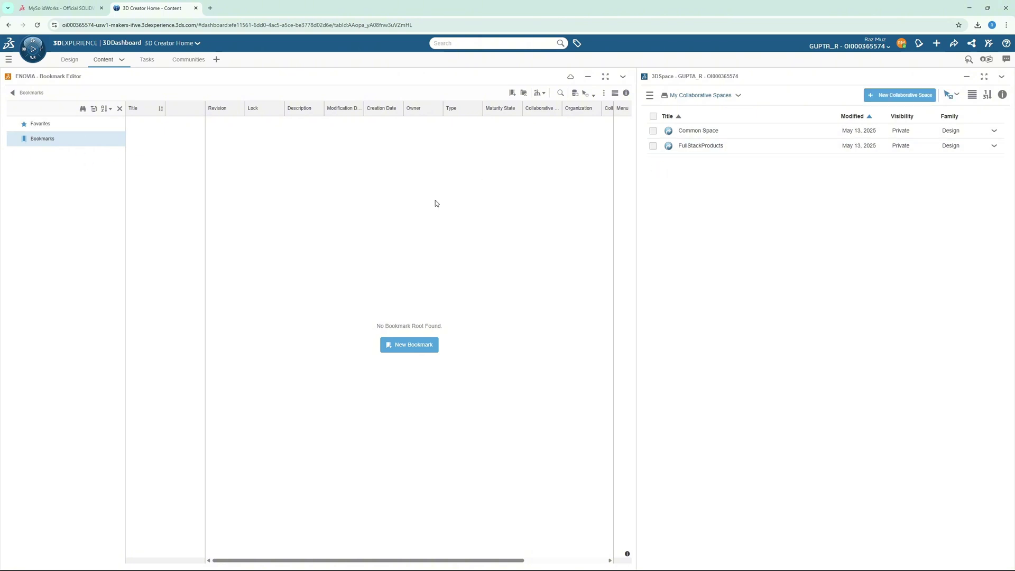
pyautogui.click(994, 146)
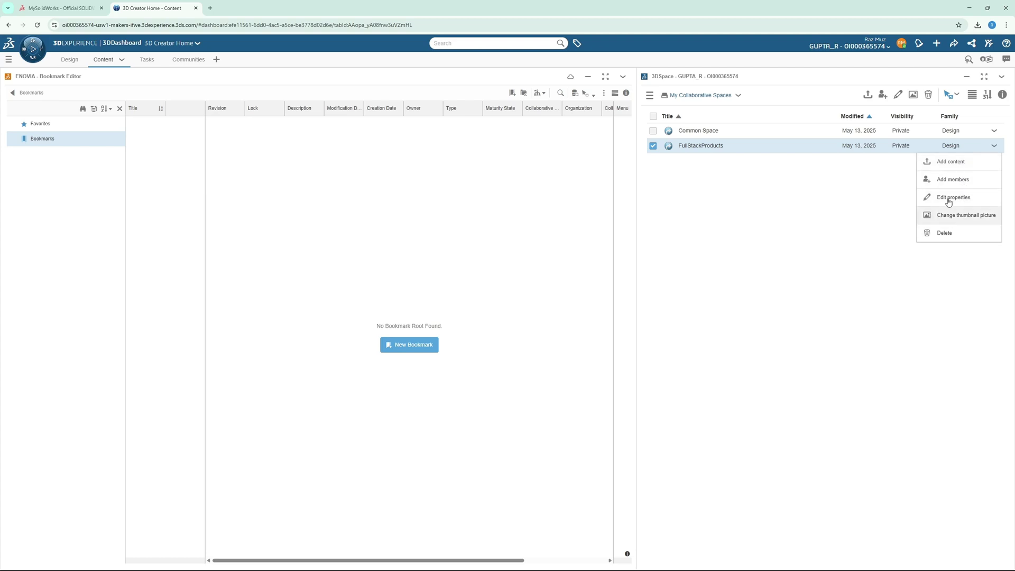
pyautogui.click(804, 241)
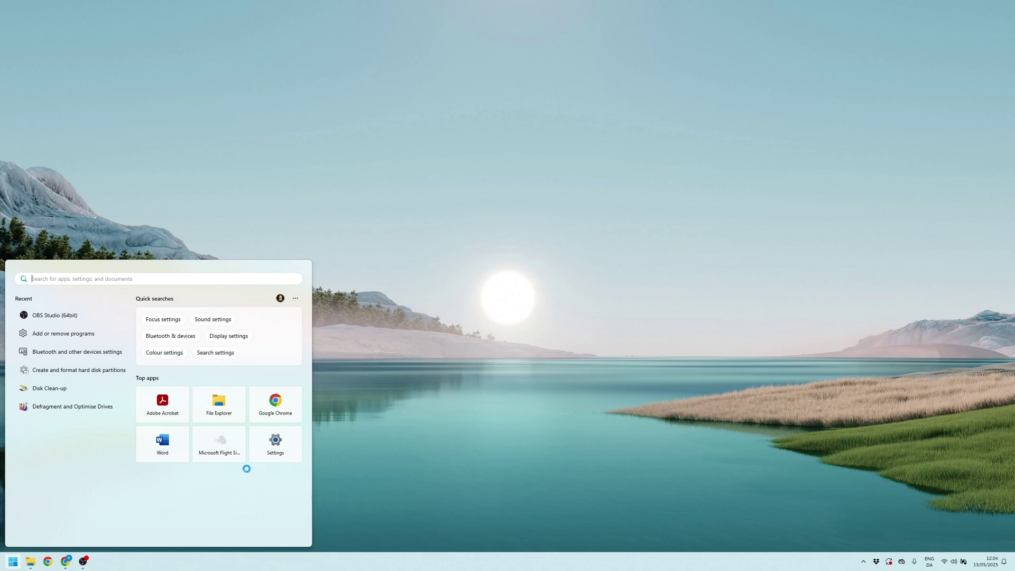
# Step: Launch SOLIDWORKS Connected on the desktop and create a new part document
pyautogui.write('solid')
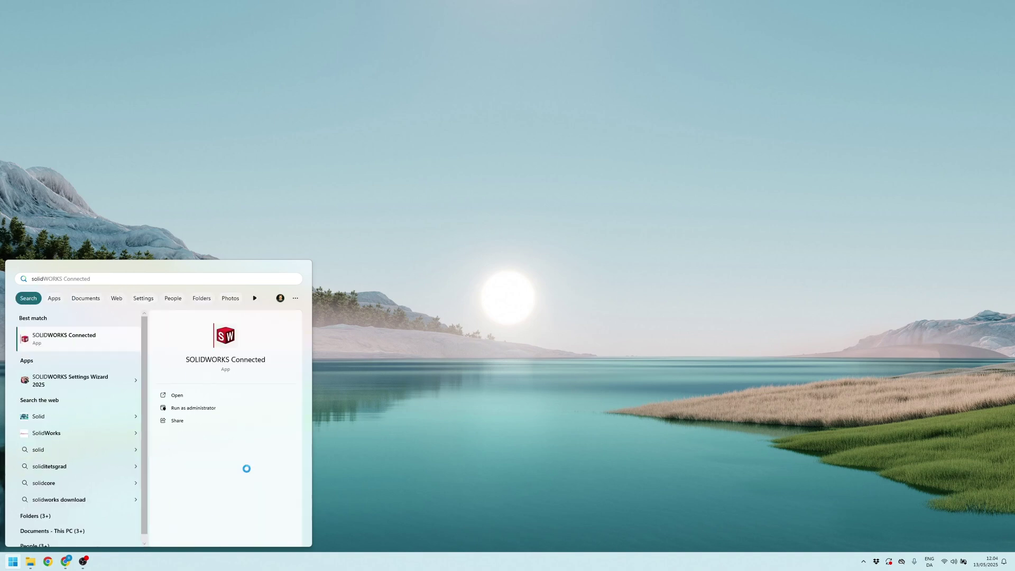
pyautogui.press('Return')
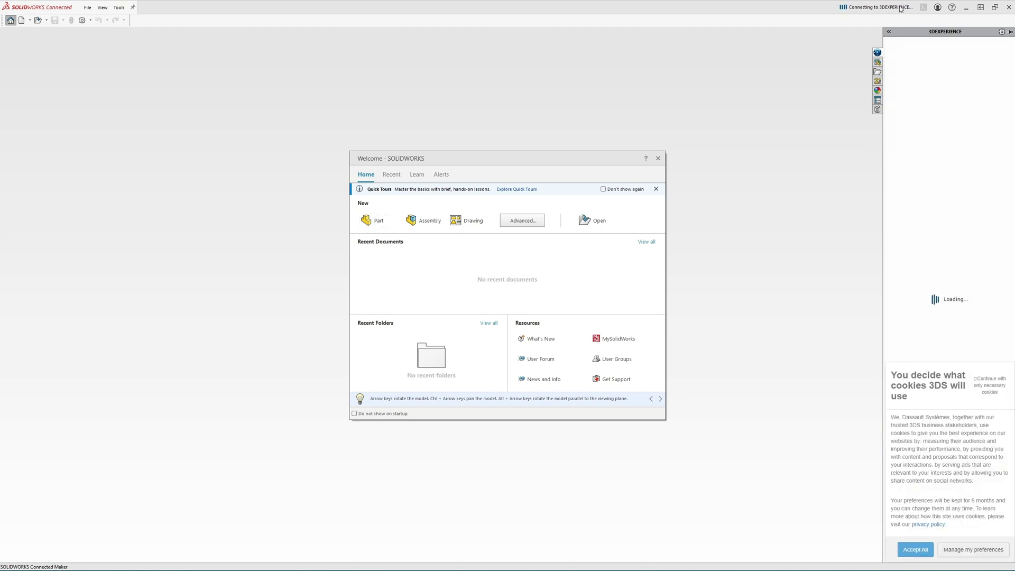
pyautogui.click(370, 225)
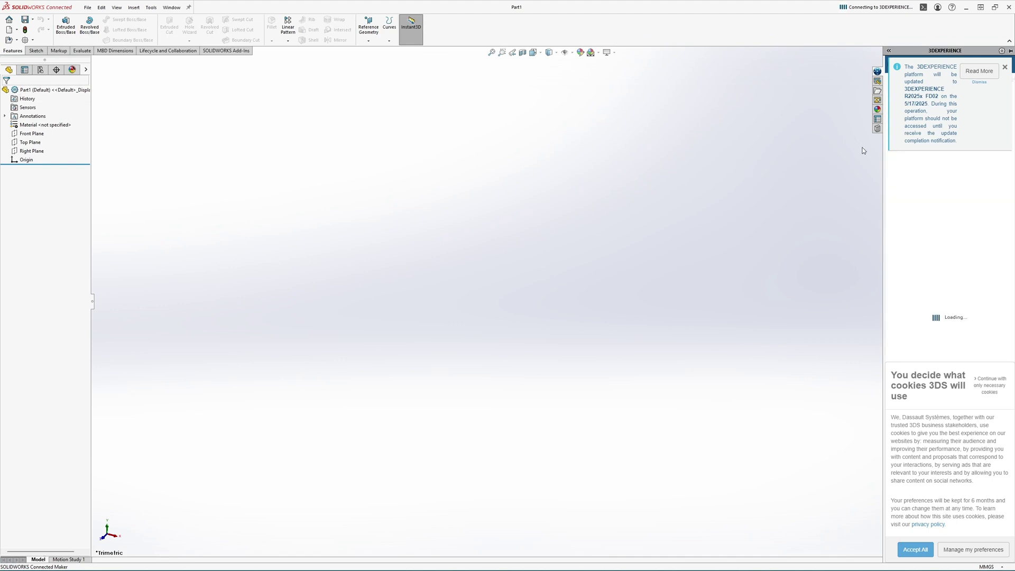
# Step: Dismiss the platform update notice and collapse the 3DEXPERIENCE pane to free the modeling area
pyautogui.click(1005, 67)
pyautogui.click(1010, 51)
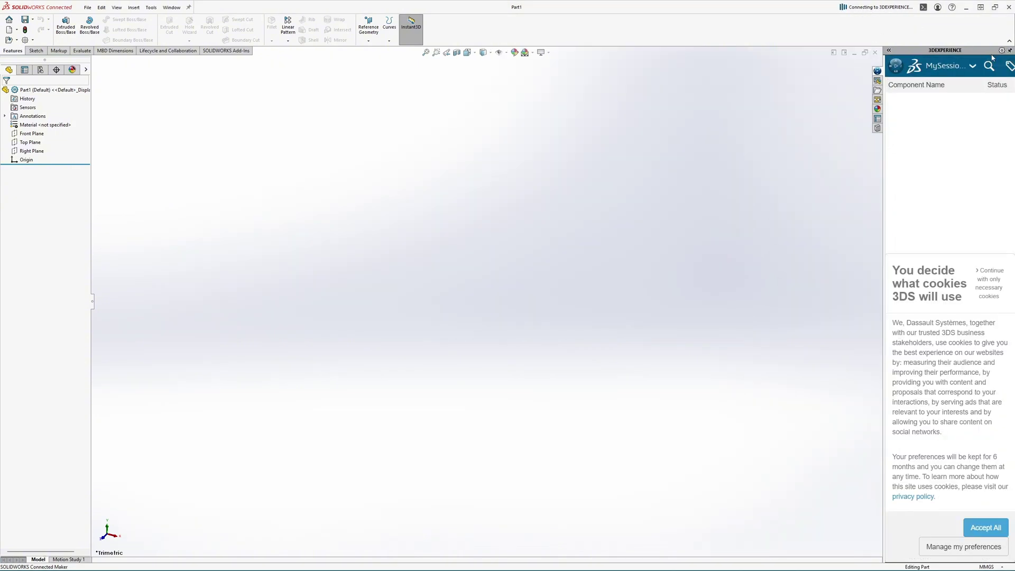
pyautogui.click(1009, 50)
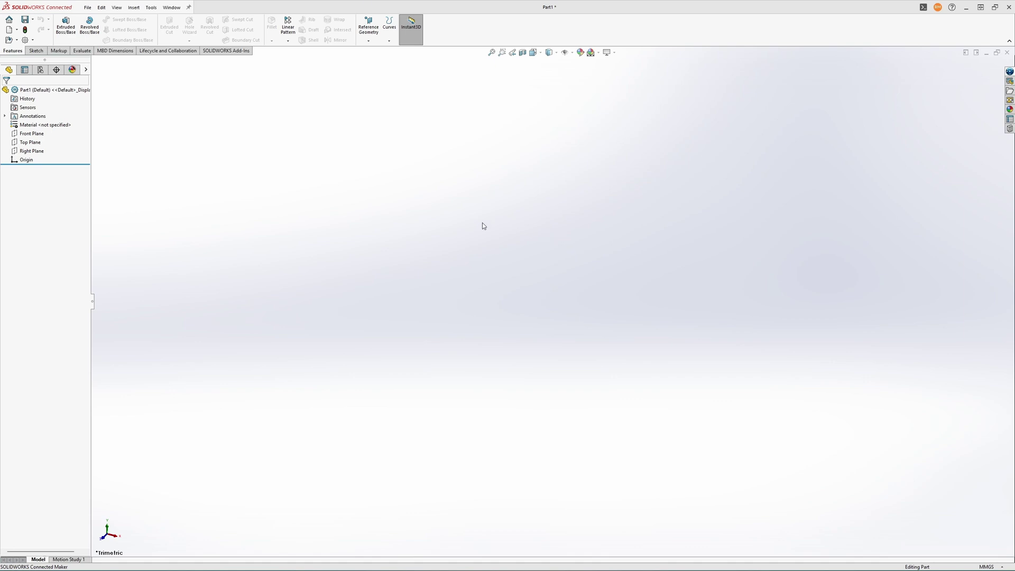
# Step: Model a solid cube with an extruded boss based on the Top Plane and round its edges with a fillet
pyautogui.click(25, 145)
pyautogui.click(84, 132)
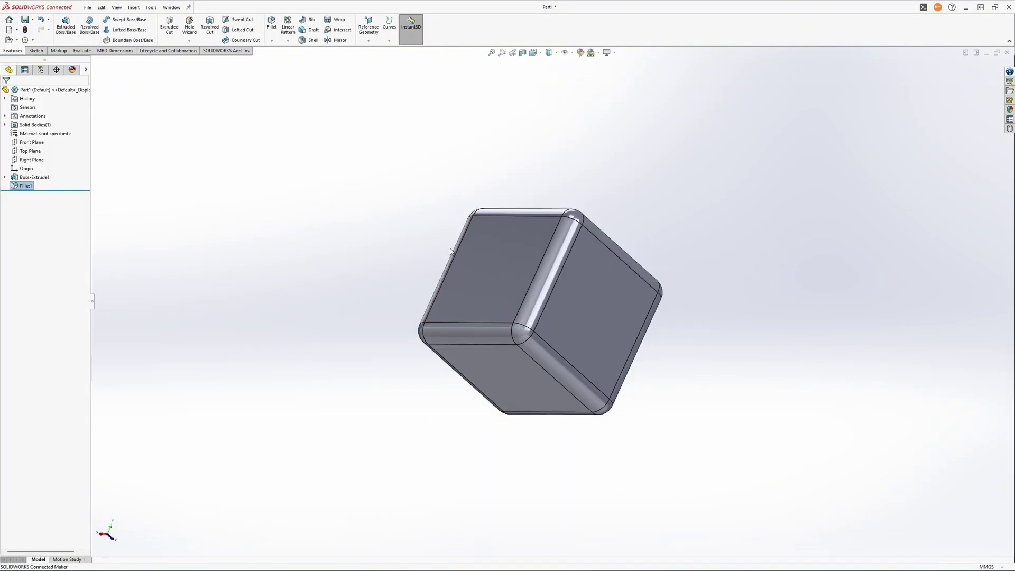
pyautogui.moveTo(450, 251); pyautogui.dragTo(623, 415, button='middle')
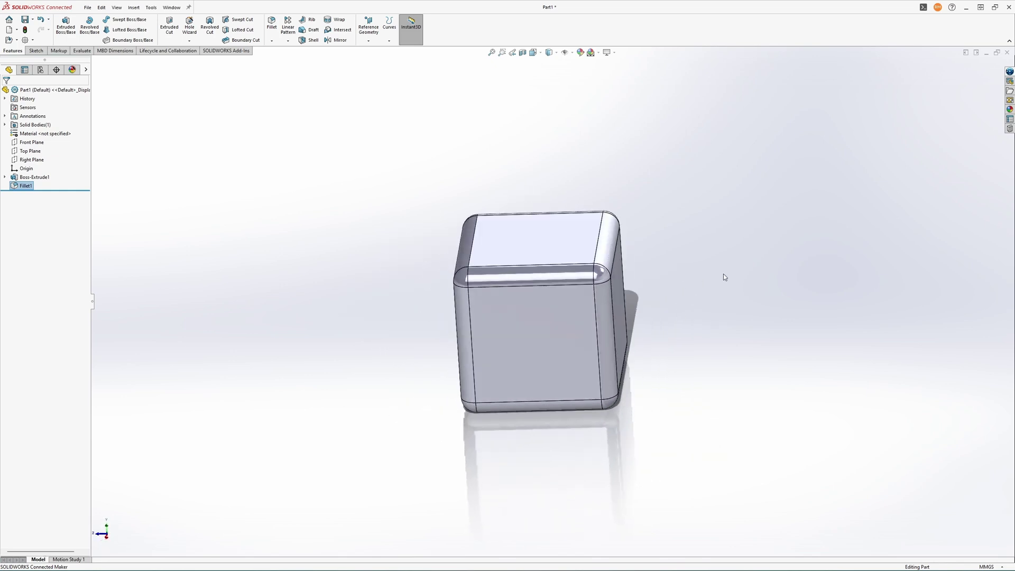
# Step: Expand and widen the 3DEXPERIENCE pane, and set the MySession credentials to FullStackProducts ● Leader in its preferences
pyautogui.click(1010, 73)
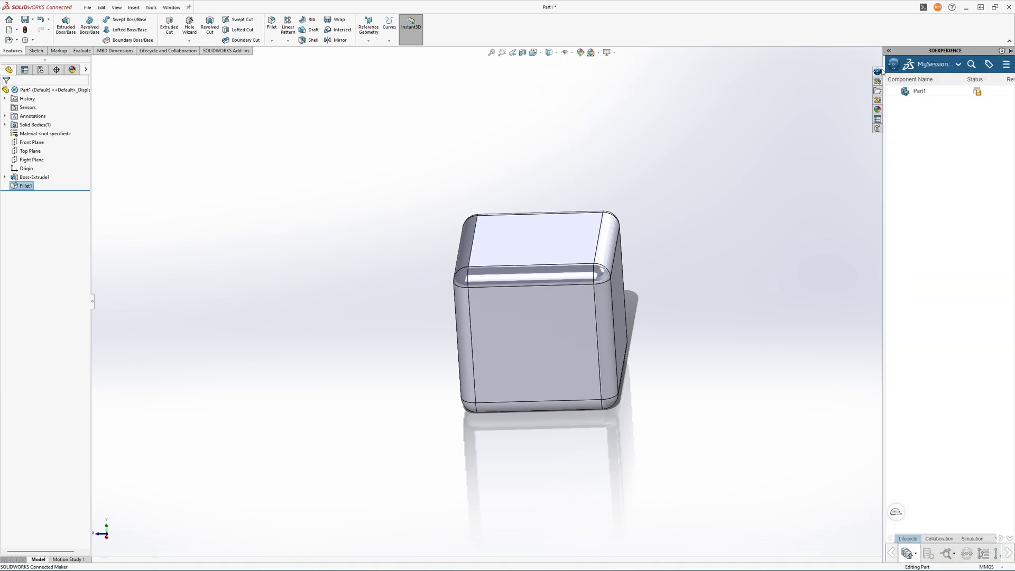
pyautogui.moveTo(882, 64); pyautogui.dragTo(528, 111)
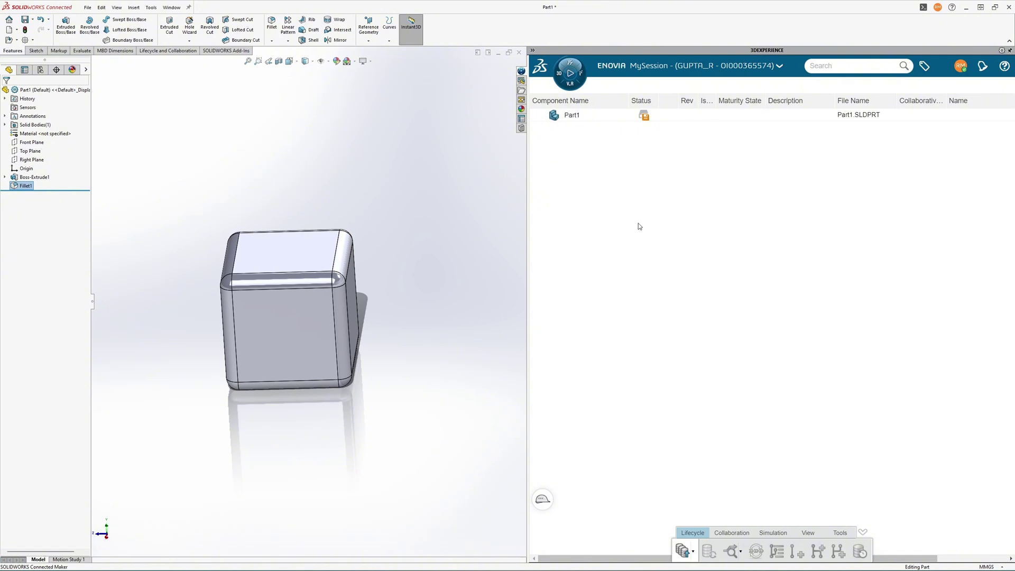
pyautogui.click(779, 66)
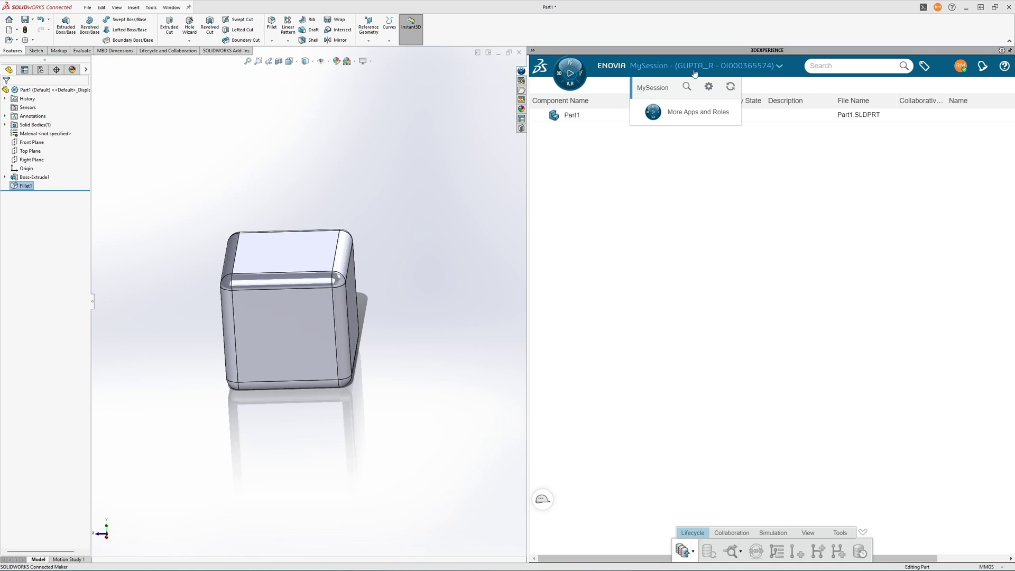
pyautogui.click(708, 87)
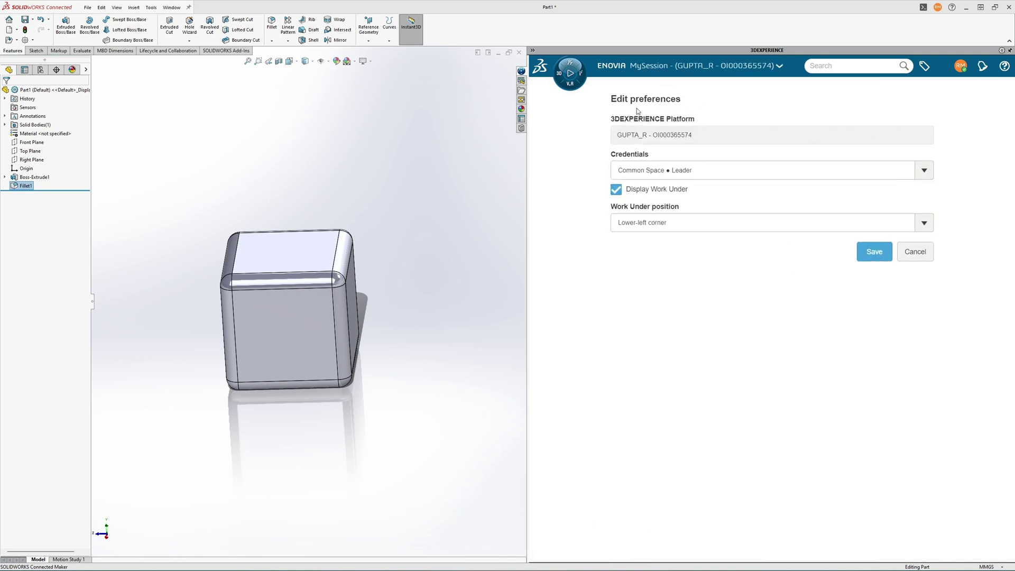
pyautogui.click(685, 173)
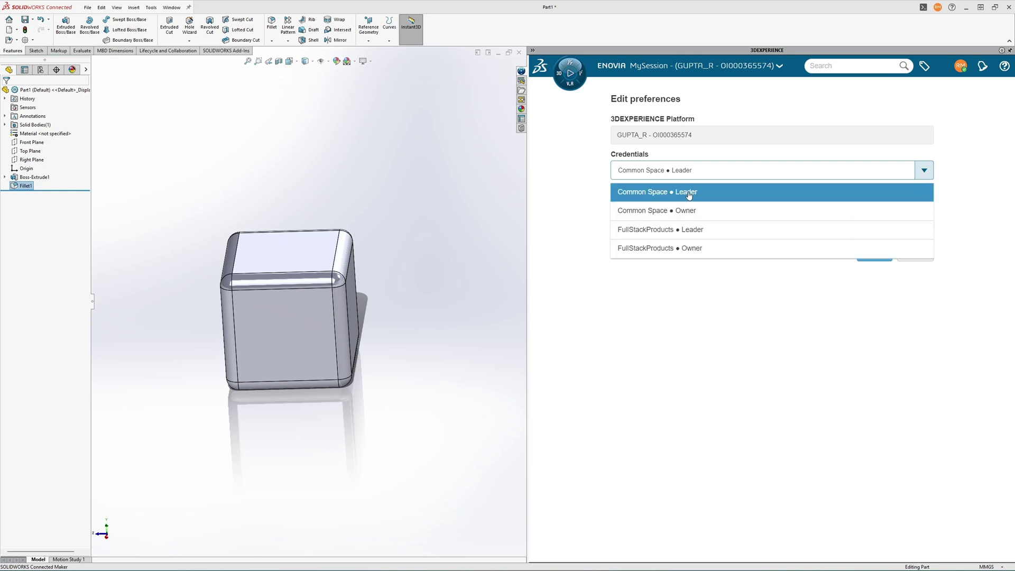
pyautogui.click(689, 230)
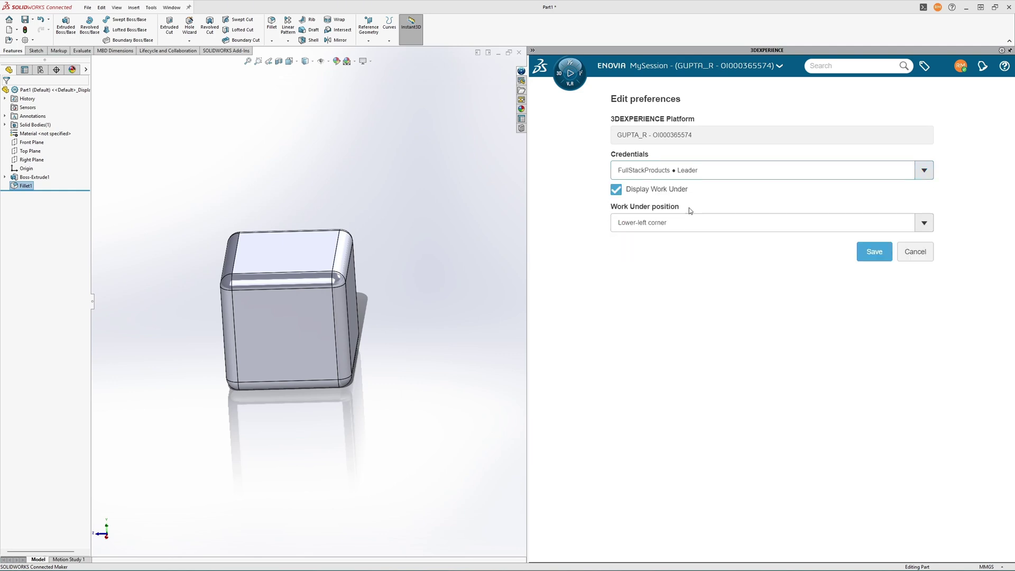
pyautogui.click(873, 250)
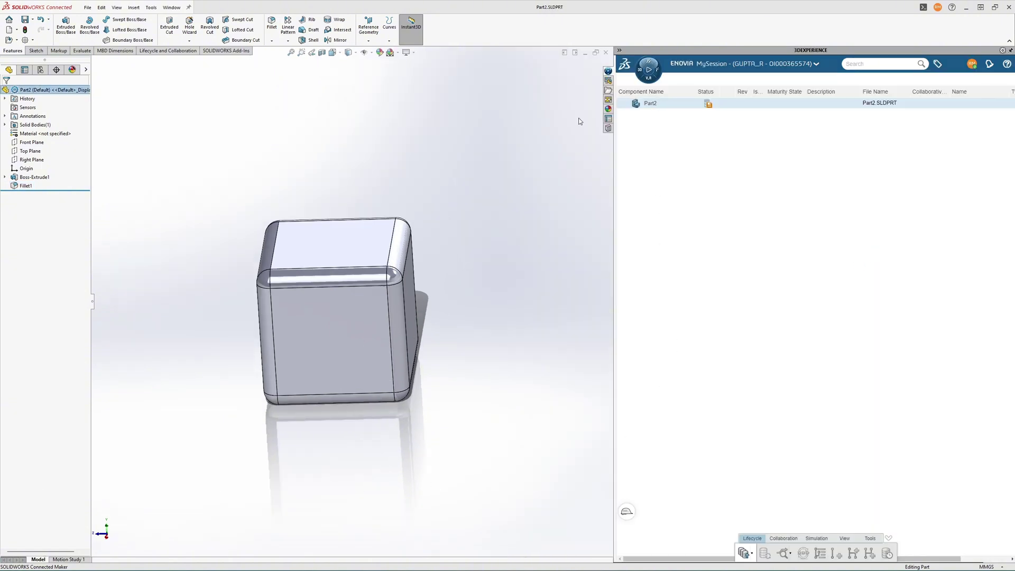
# Step: Save the rounded cube part to 3DEXPERIENCE in the FullStackProducts space with the title CUBETEST
pyautogui.click(88, 7)
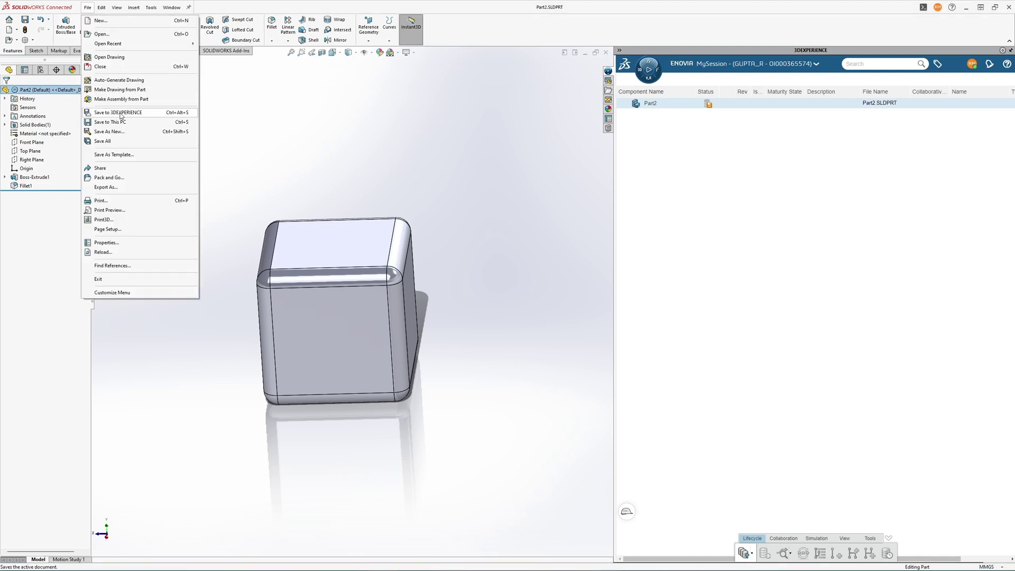
pyautogui.click(121, 113)
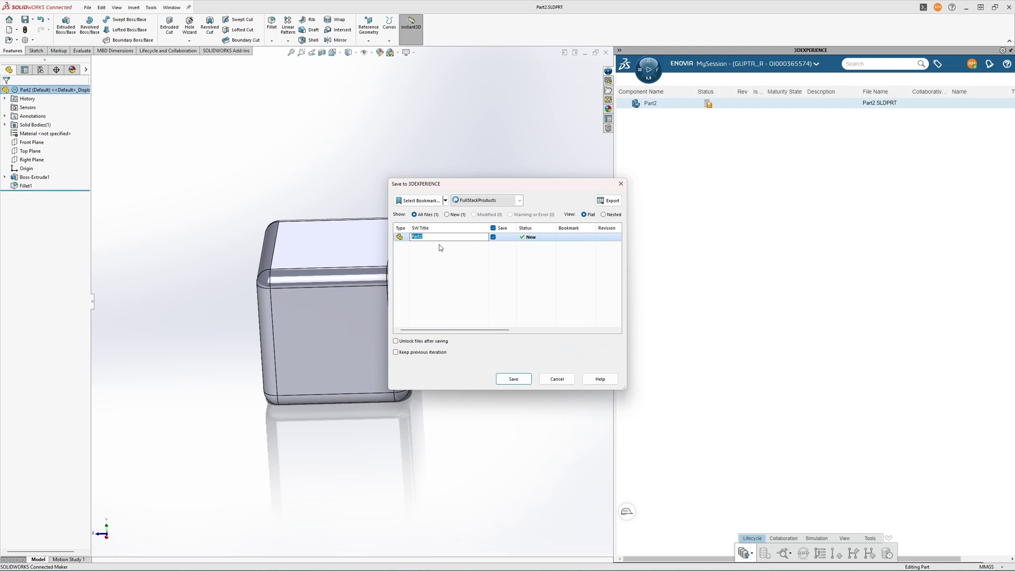
pyautogui.write('Cu')
pyautogui.press('Return')
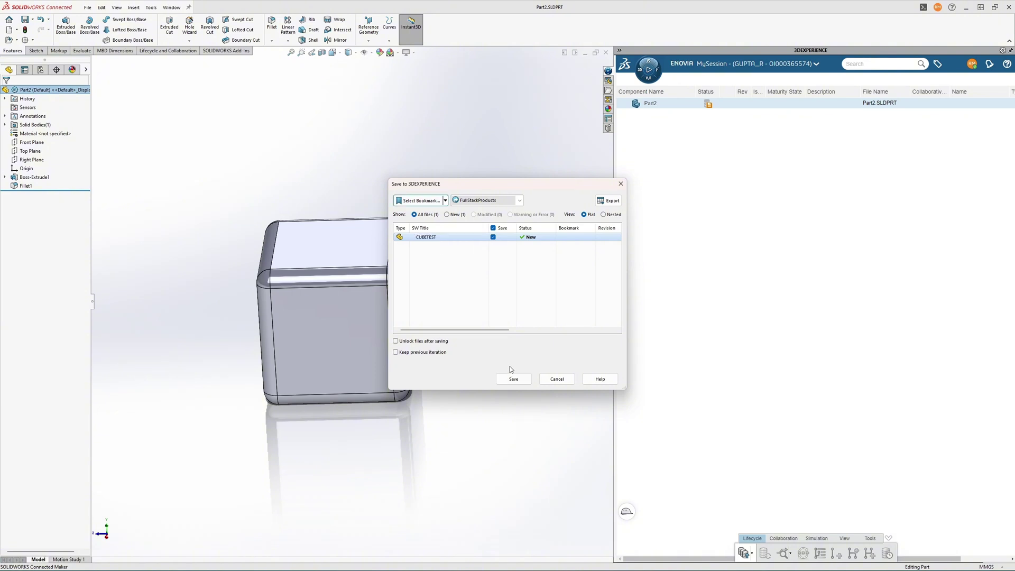
pyautogui.click(512, 379)
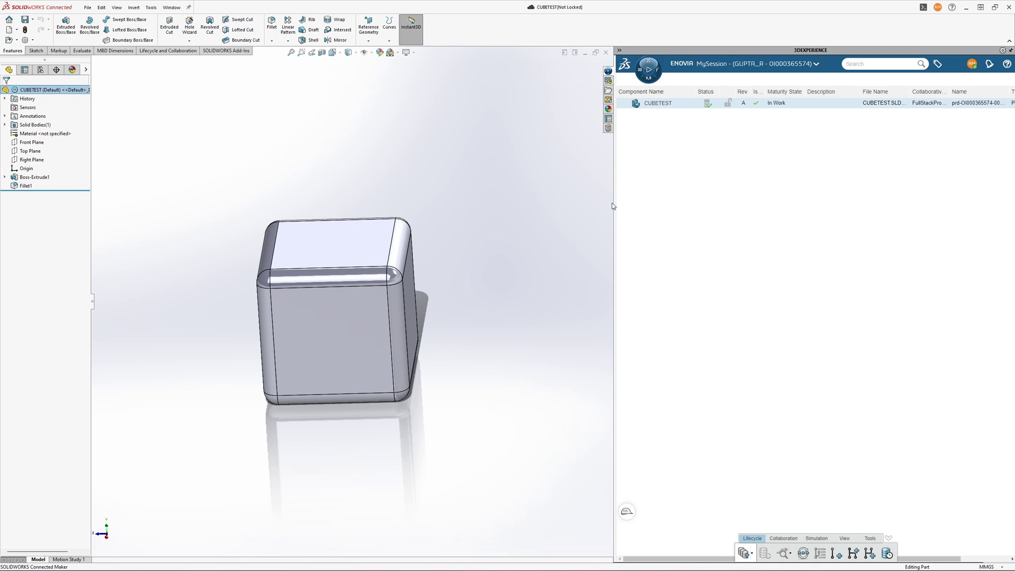
# Step: Examine CUBETEST's save status, last-revision column and available lifecycle actions in the MySession list
pyautogui.moveTo(711, 105)
pyautogui.moveTo(784, 92)
pyautogui.mouseDown()
pyautogui.moveTo(771, 129)
pyautogui.moveTo(791, 91)
pyautogui.mouseUp()
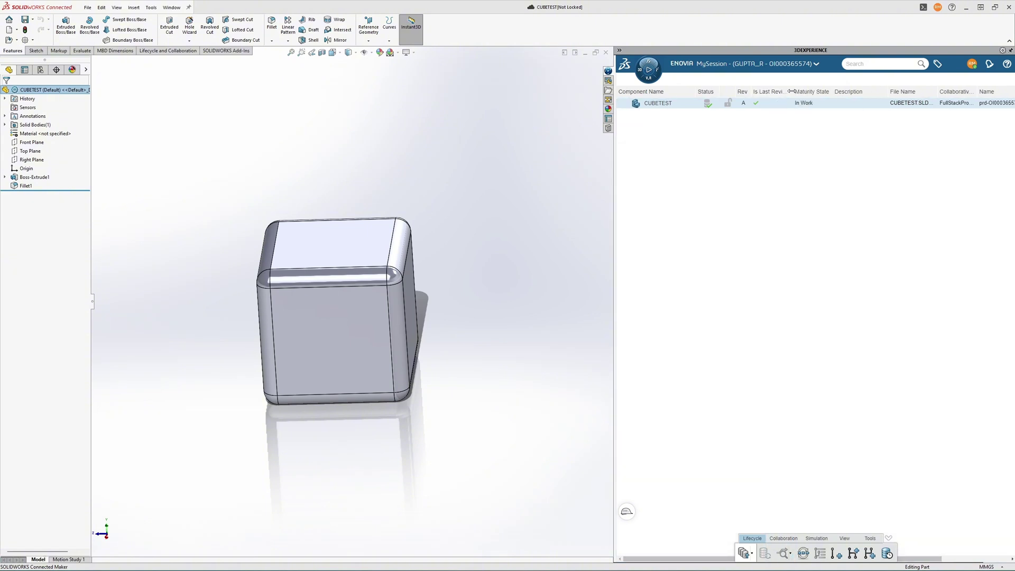
pyautogui.rightClick(755, 106)
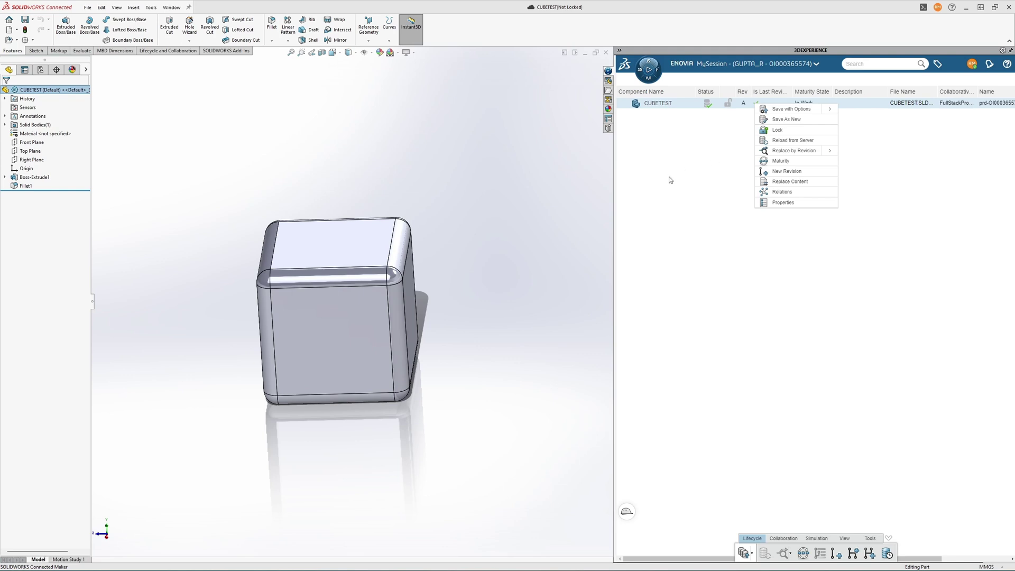
pyautogui.click(680, 191)
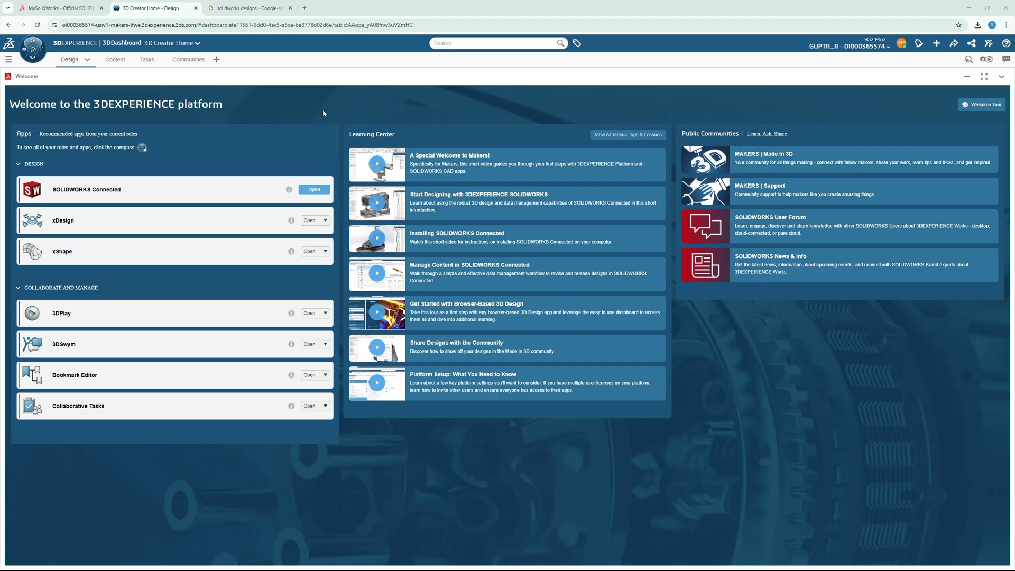
# Step: Switch to the 3DEXPERIENCE dashboard in the browser, launch 3DSpace and open CUBETEST from the FullStackProducts collaborative space
pyautogui.click(33, 51)
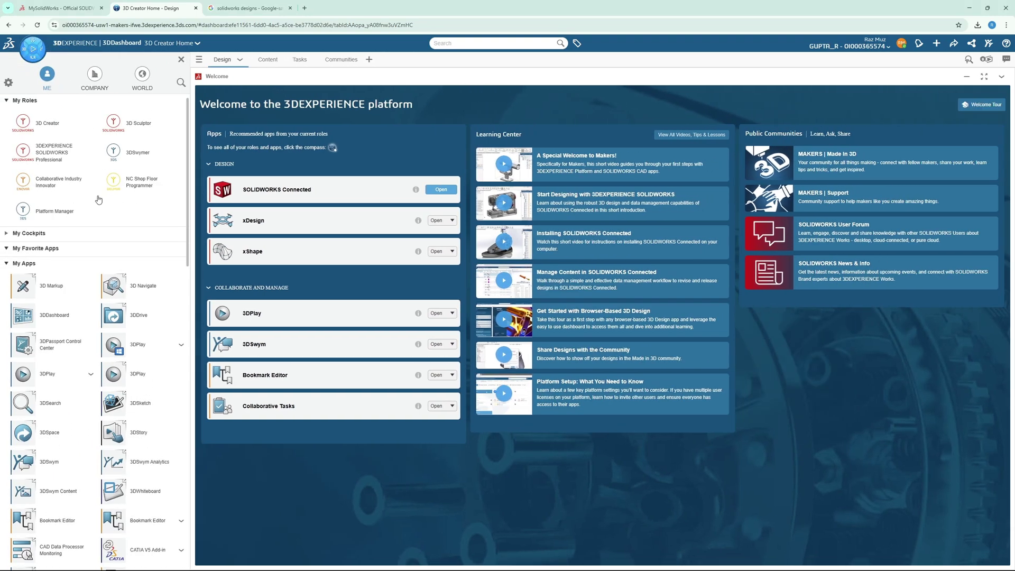
pyautogui.click(26, 435)
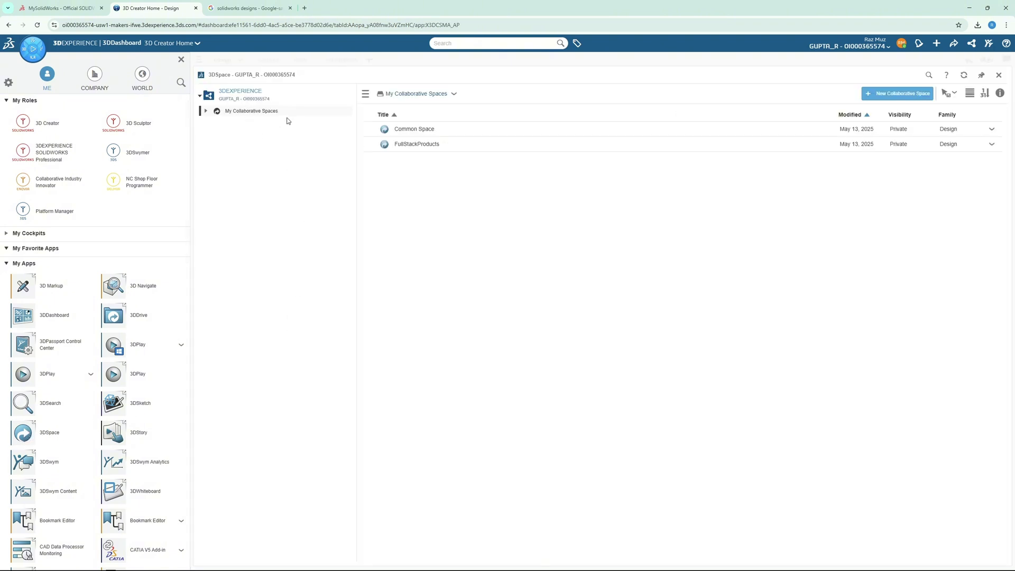
pyautogui.click(206, 112)
pyautogui.click(261, 133)
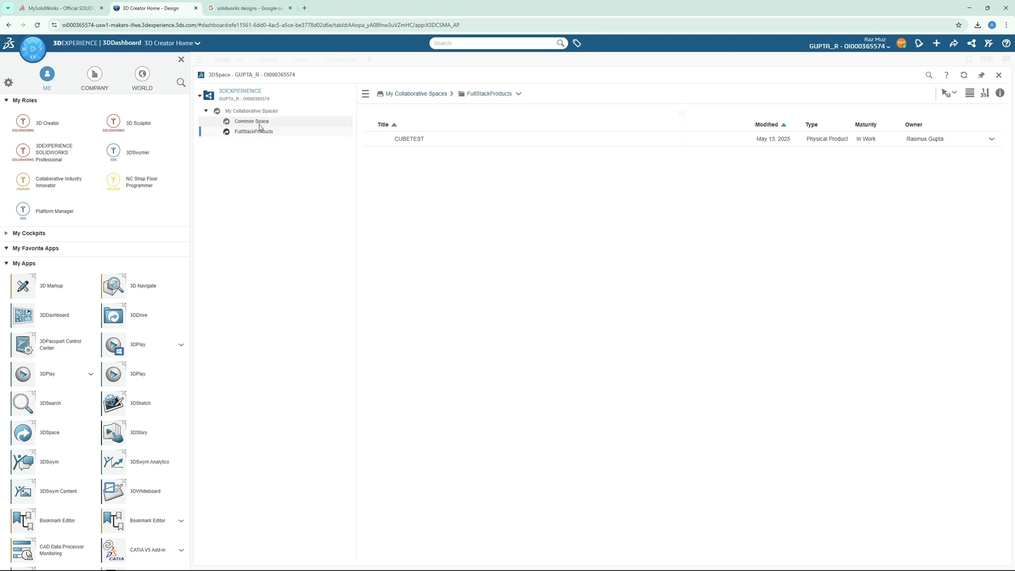
pyautogui.click(415, 133)
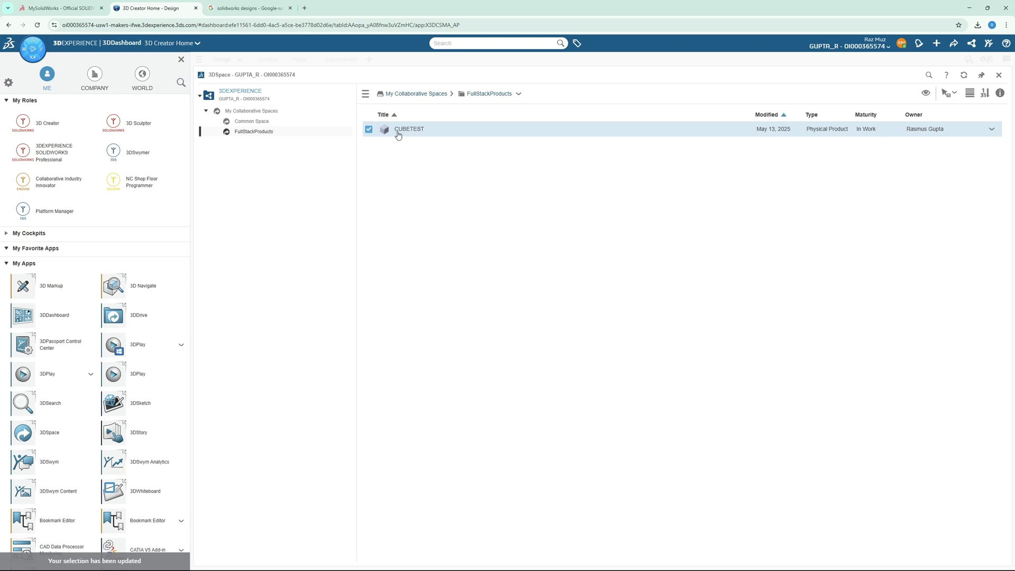
pyautogui.doubleClick(444, 130)
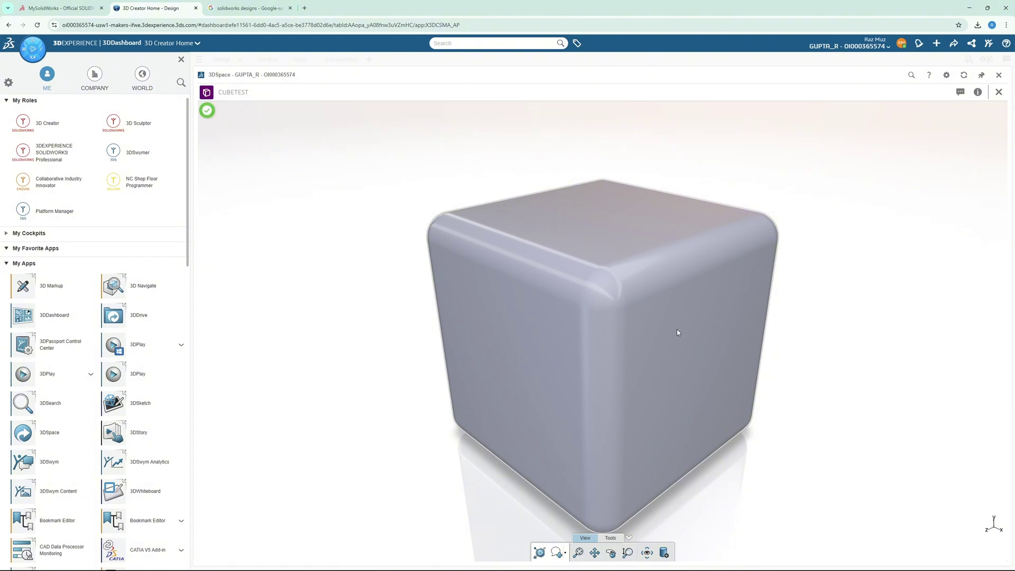
# Step: Inspect the CUBETEST model in the 3D preview from different angles and check its comments area
pyautogui.scroll(-10, 674, 338)
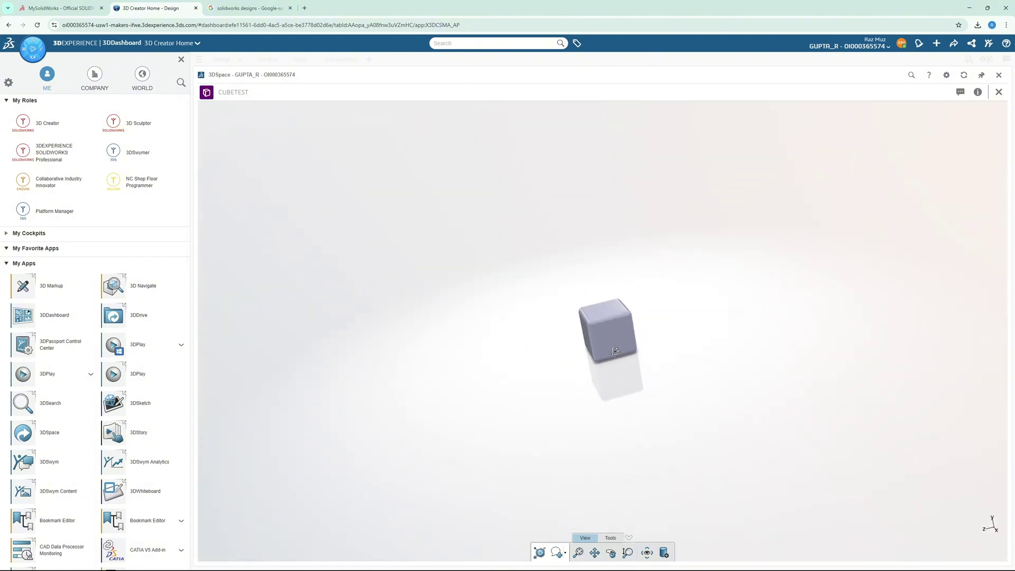
pyautogui.scroll(-2, 608, 338)
pyautogui.scroll(5, 608, 338)
pyautogui.moveTo(608, 338); pyautogui.dragTo(653, 309, button='right')
pyautogui.click(961, 92)
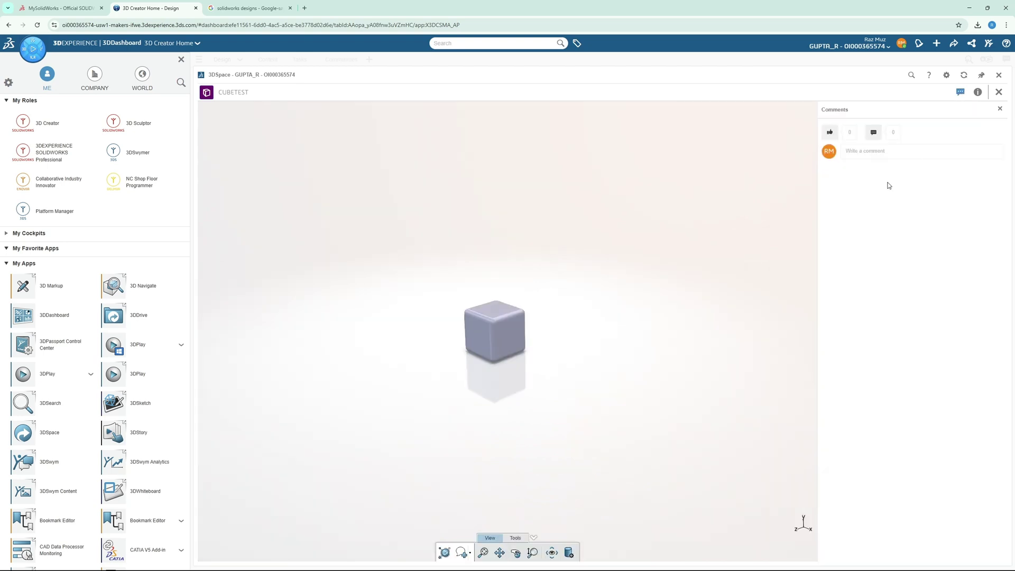
pyautogui.click(1000, 111)
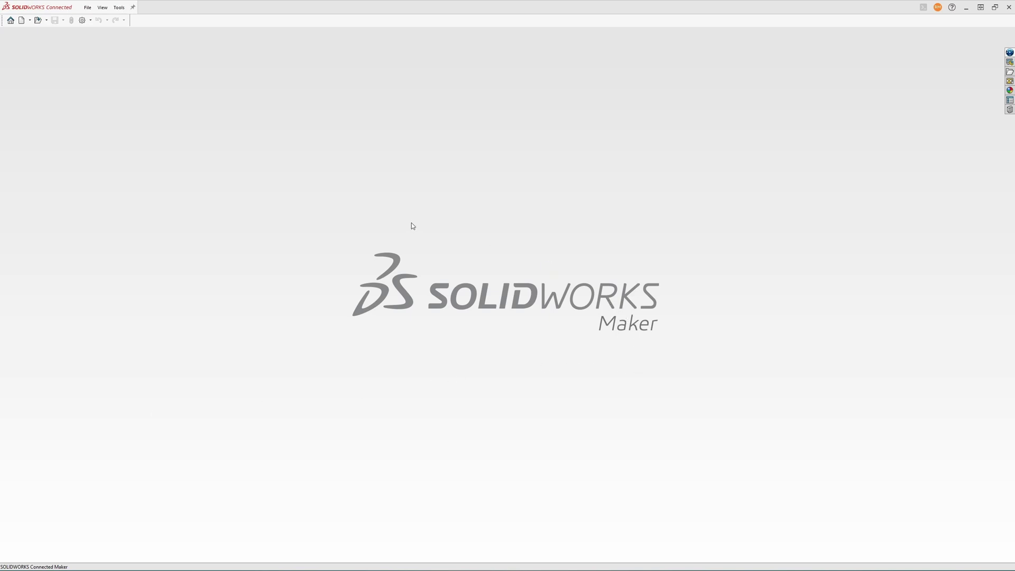
# Step: Switch back to SOLIDWORKS Connected, start a new document in the advanced view and compare the local and 3DEXPERIENCE templates
pyautogui.click(88, 7)
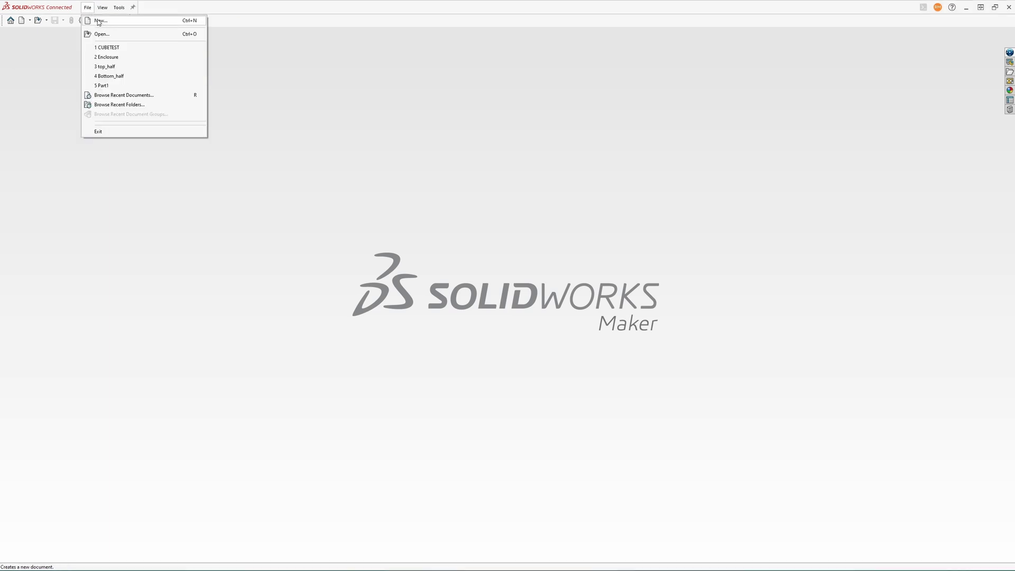
pyautogui.click(100, 21)
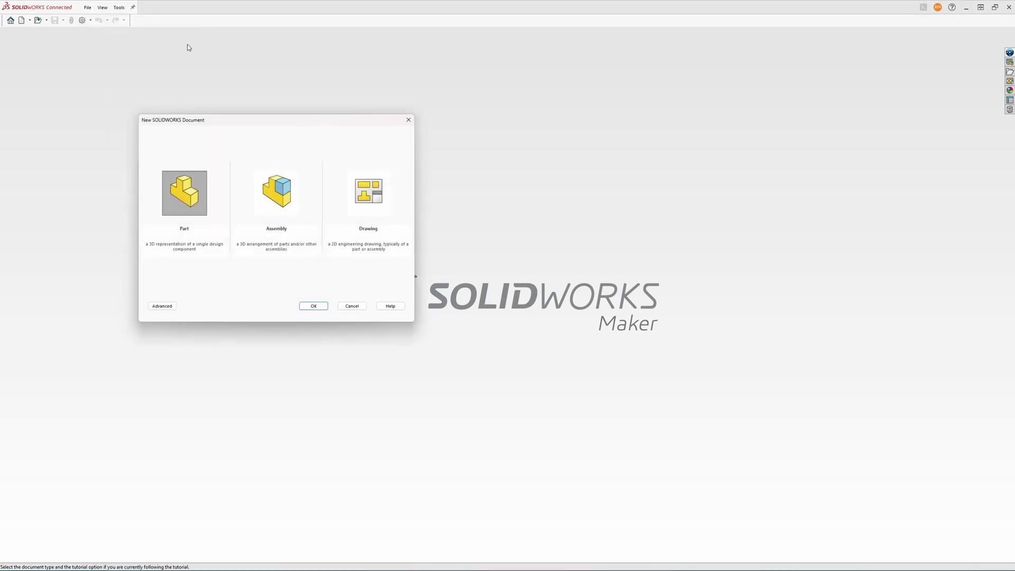
pyautogui.click(161, 307)
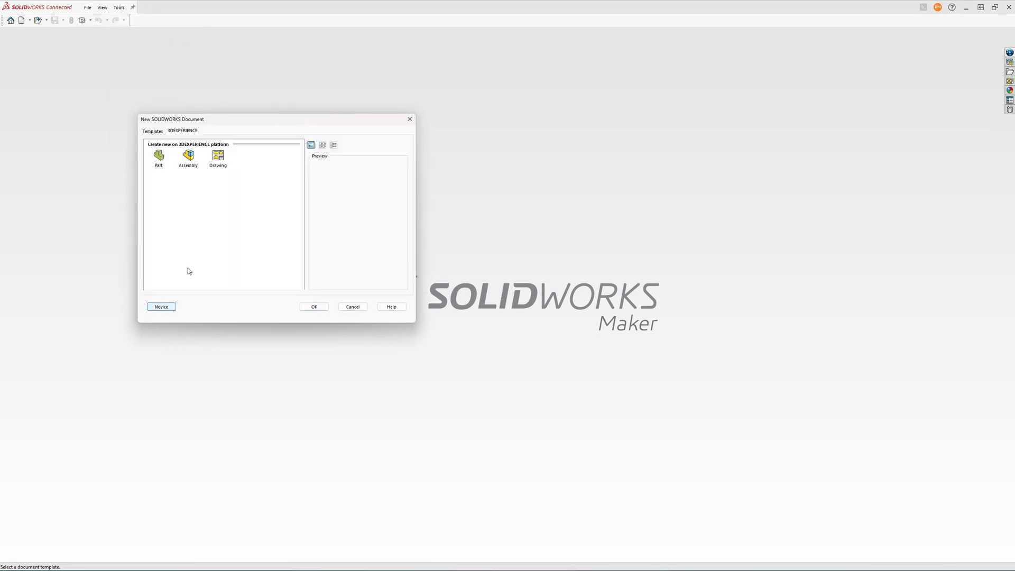
pyautogui.click(167, 307)
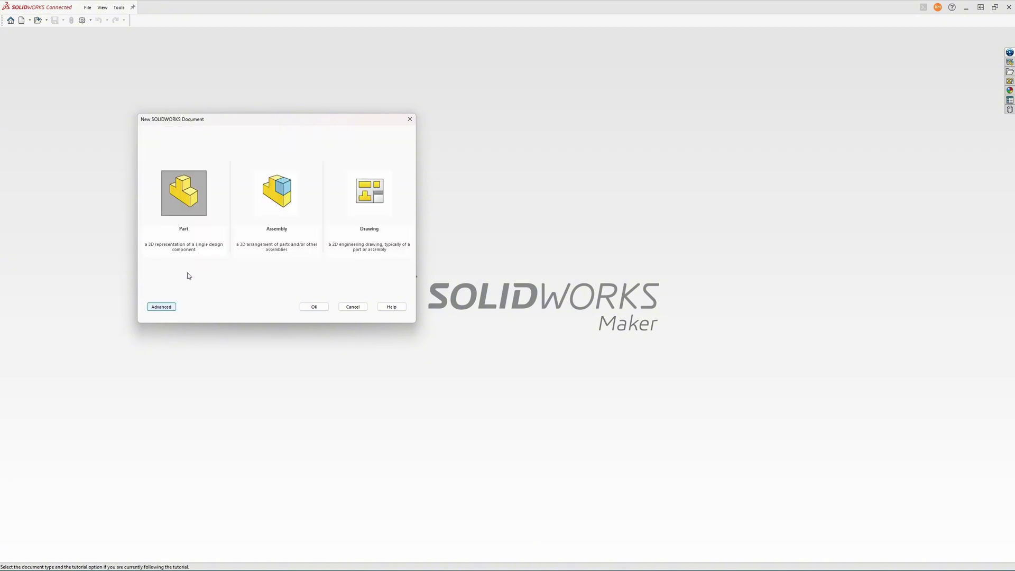
pyautogui.click(167, 309)
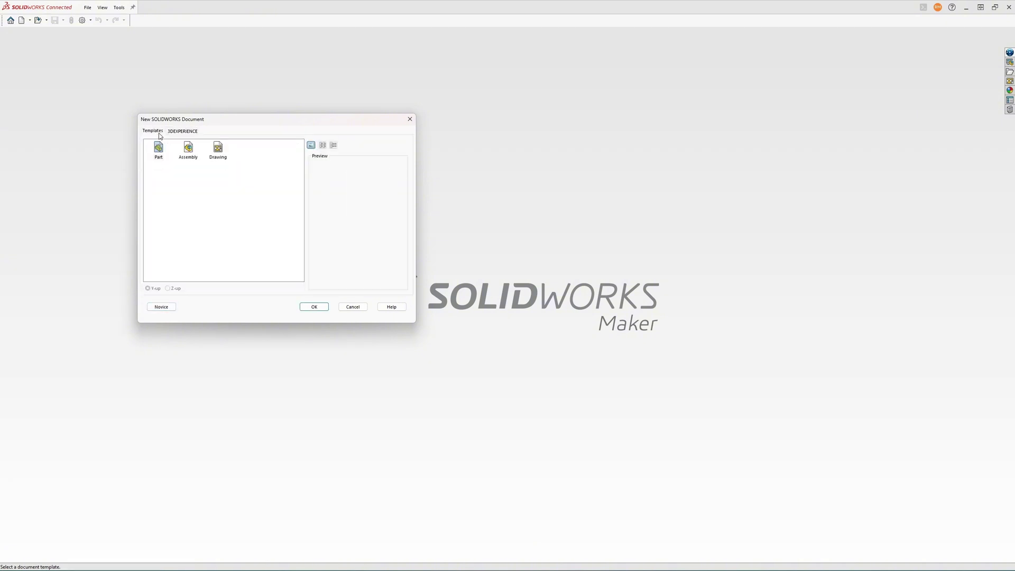
pyautogui.click(174, 131)
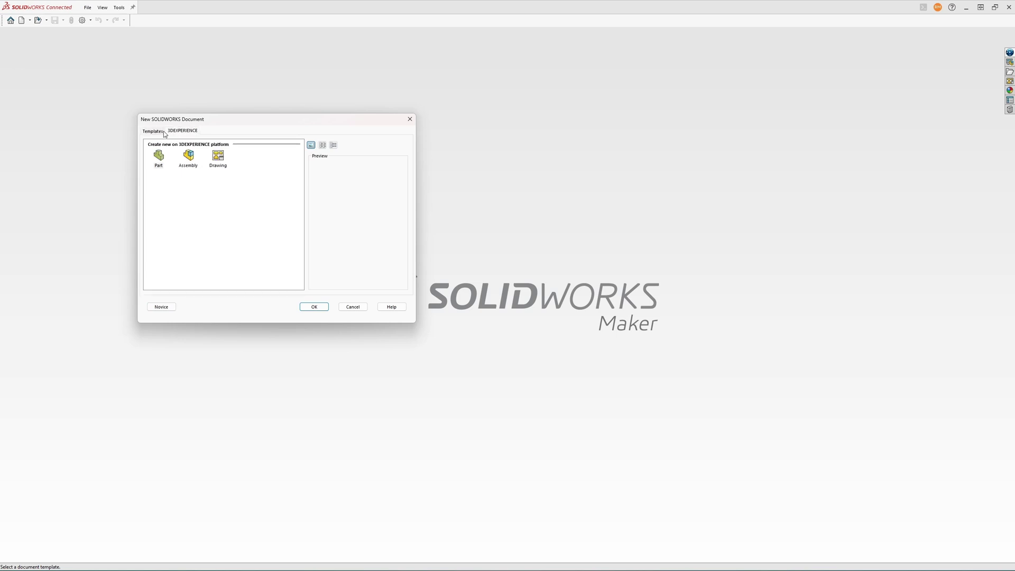
pyautogui.click(161, 132)
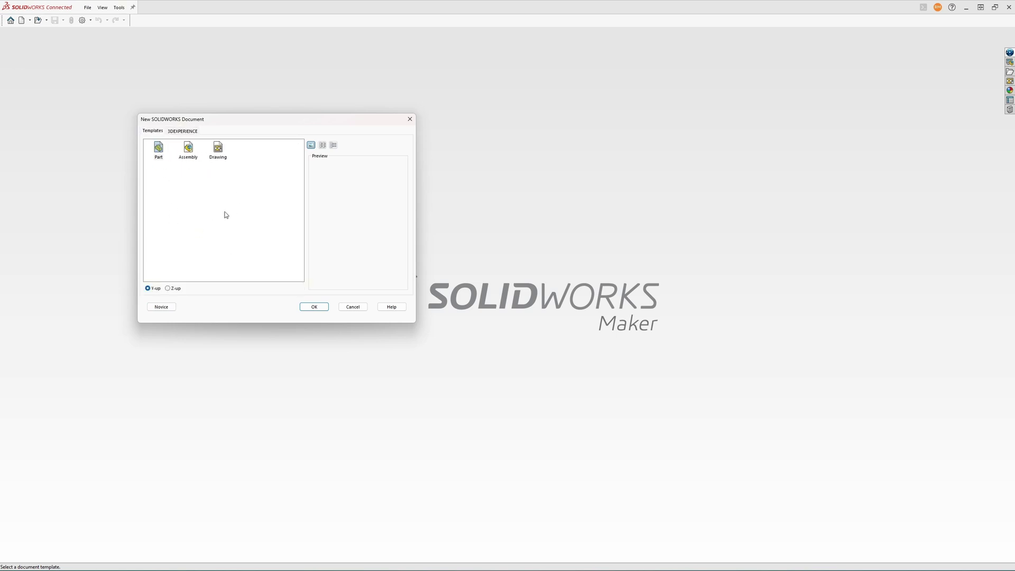
pyautogui.click(180, 133)
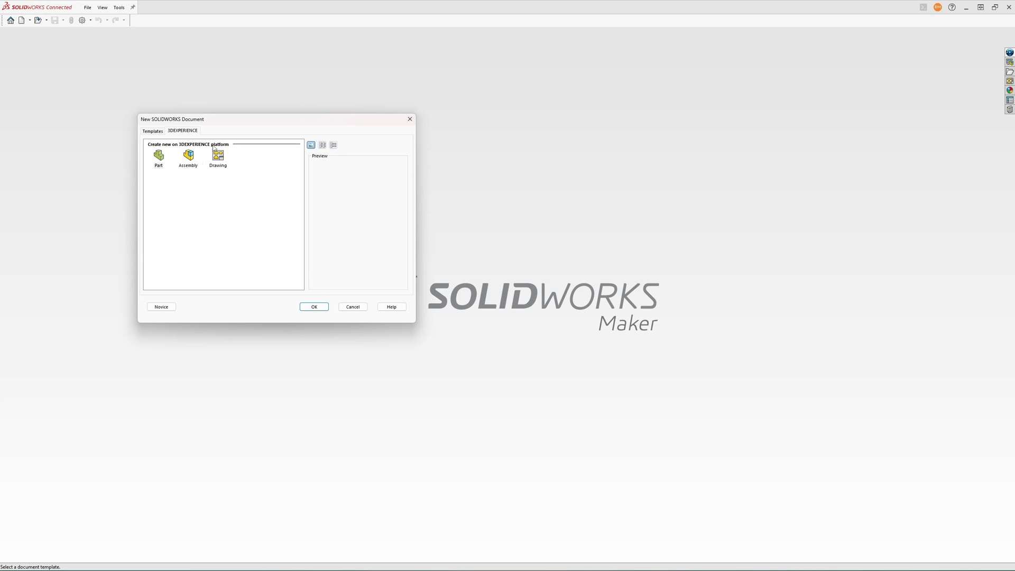
# Step: Create a new 3DEXPERIENCE part titled CUBETEST2 using the default part template and the FullStackProducts ● Leader credentials
pyautogui.click(157, 162)
pyautogui.click(312, 307)
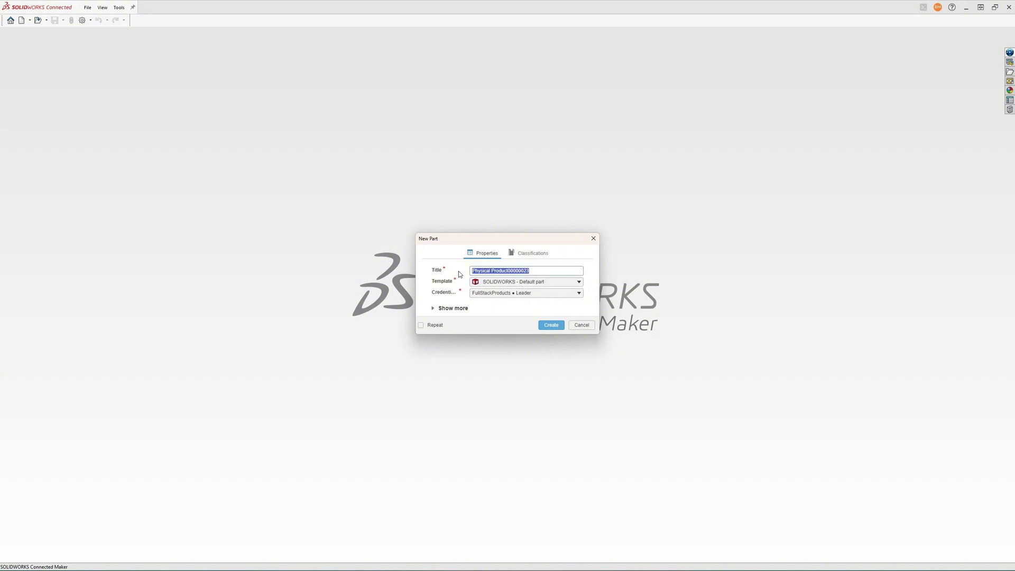
pyautogui.write('CUBETEST2')
pyautogui.click(475, 312)
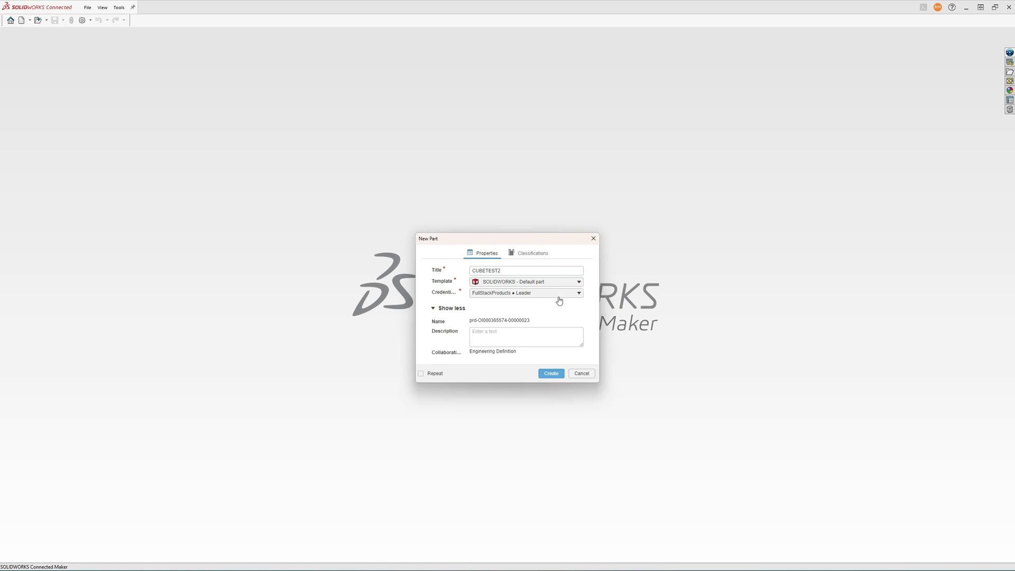
pyautogui.click(549, 374)
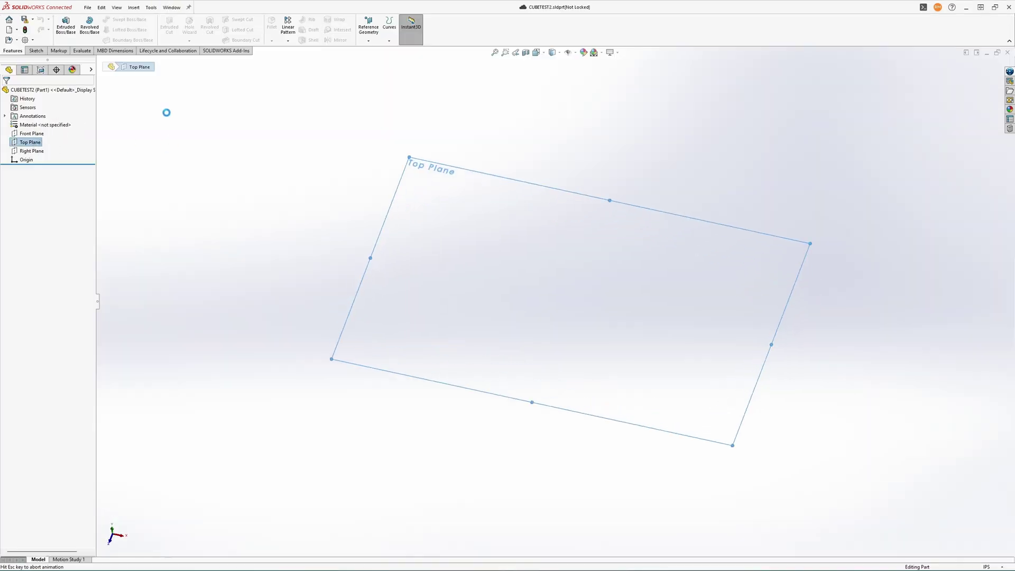
# Step: Sketch a center rectangle about 1.5 by 1.8 in on the Top Plane, centered on the origin, and make its four sides equal
pyautogui.click(104, 41)
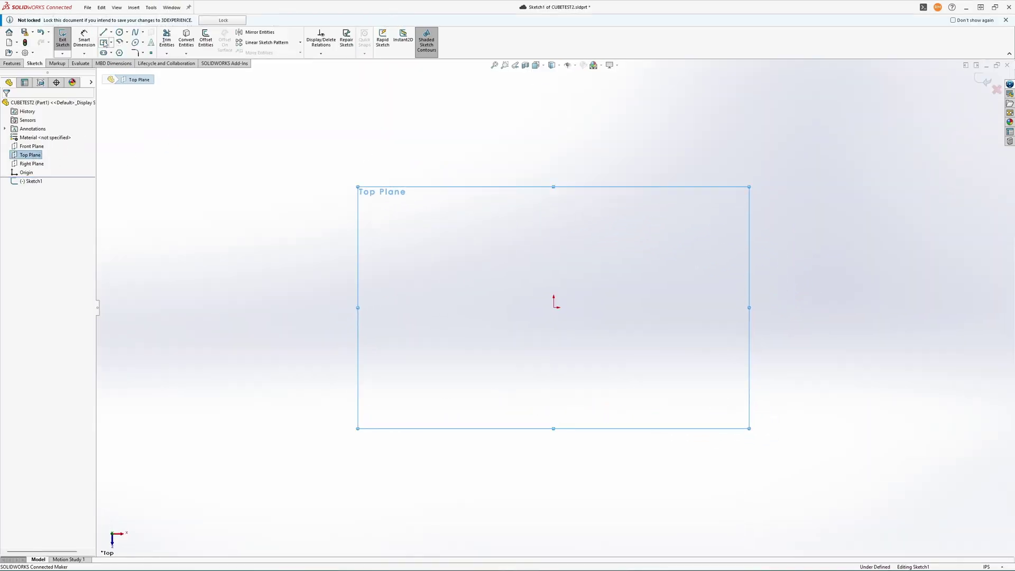
pyautogui.click(554, 307)
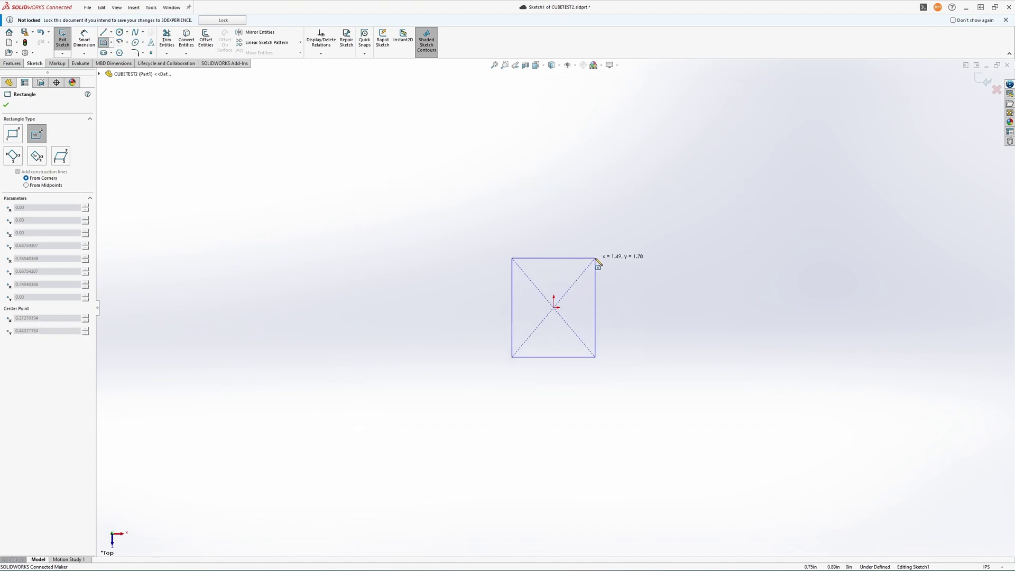
pyautogui.click(596, 258)
pyautogui.click(556, 281)
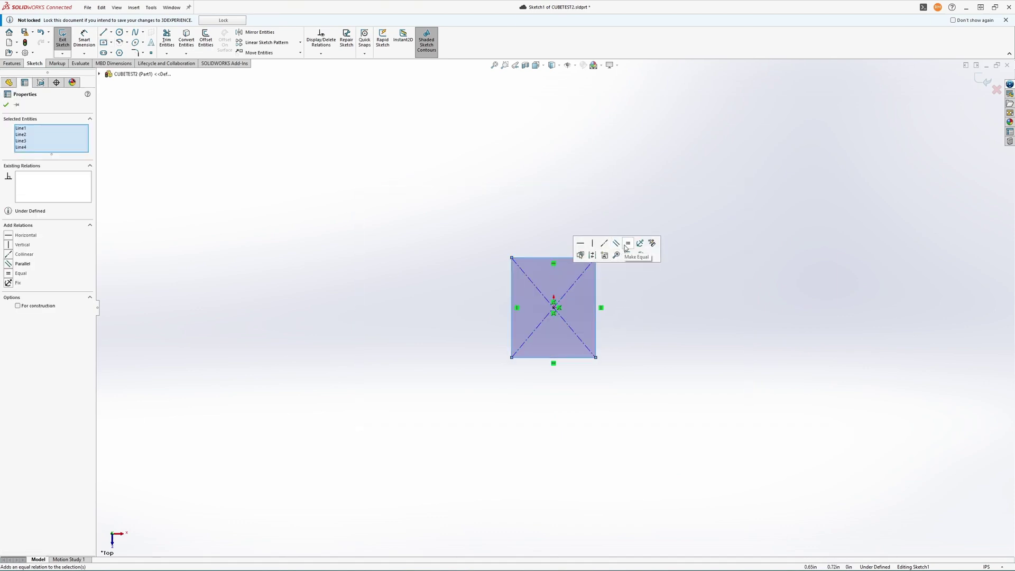
pyautogui.click(626, 243)
# Step: Dimension the square's upper edge and set its length to 30 in
pyautogui.click(83, 39)
pyautogui.click(553, 265)
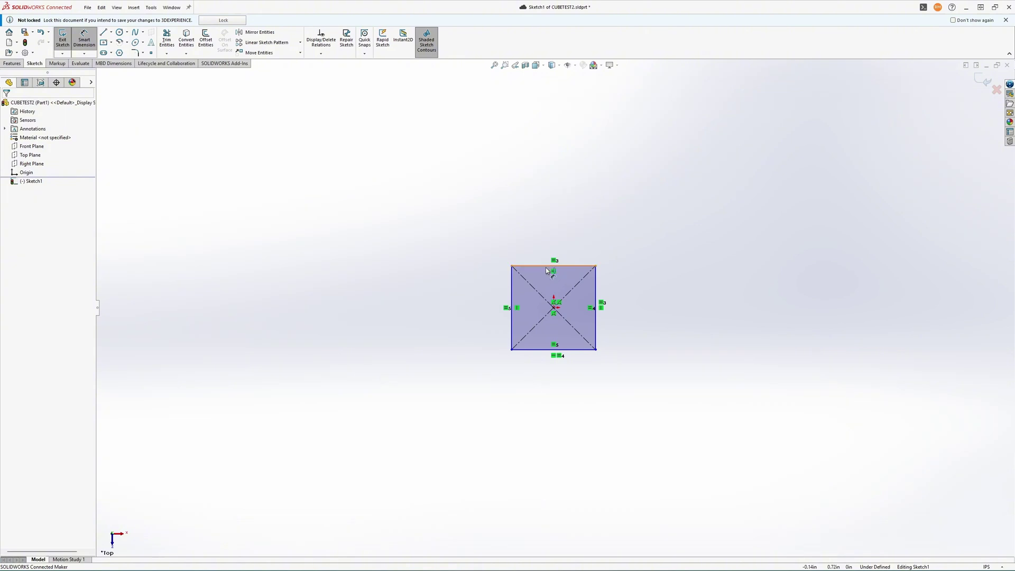
pyautogui.click(544, 206)
pyautogui.write('30')
pyautogui.press('Return')
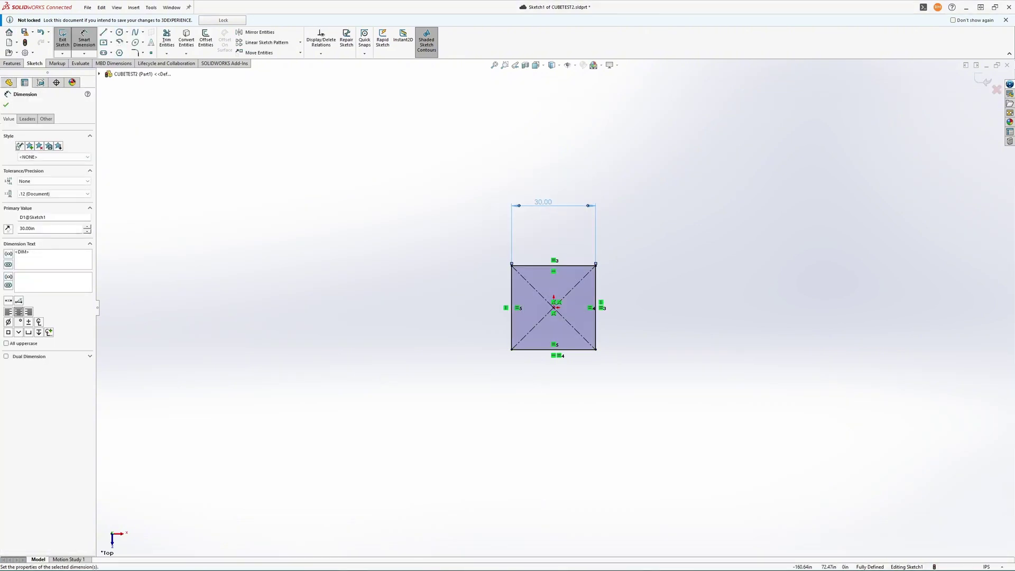
# Step: Extrude the square sketch as a boss with a Mid Plane end condition and a depth of 30 mm
pyautogui.click(13, 63)
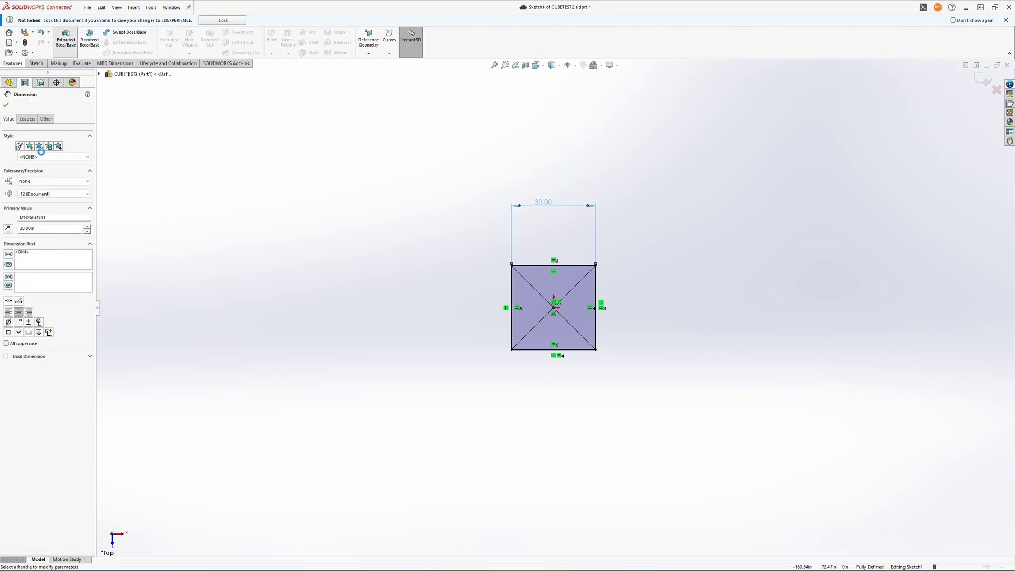
pyautogui.click(65, 40)
pyautogui.click(40, 153)
pyautogui.click(38, 184)
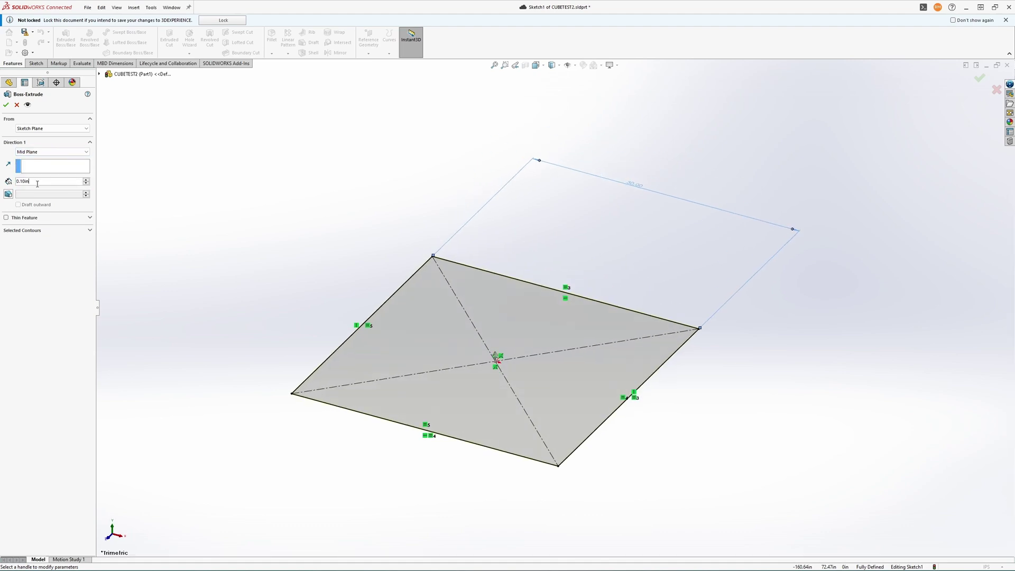
pyautogui.write('30mm')
pyautogui.press('Return')
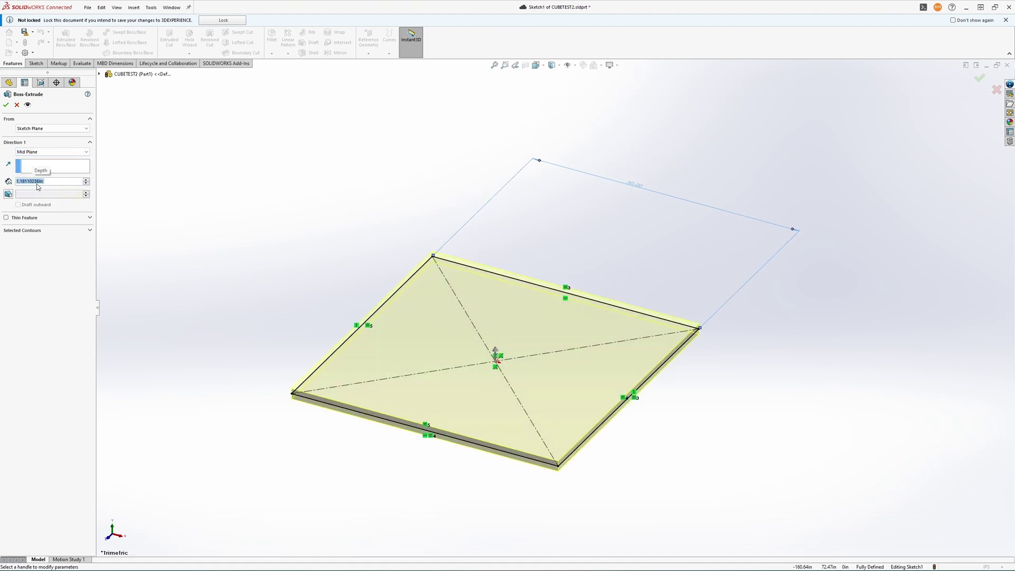
pyautogui.click(5, 105)
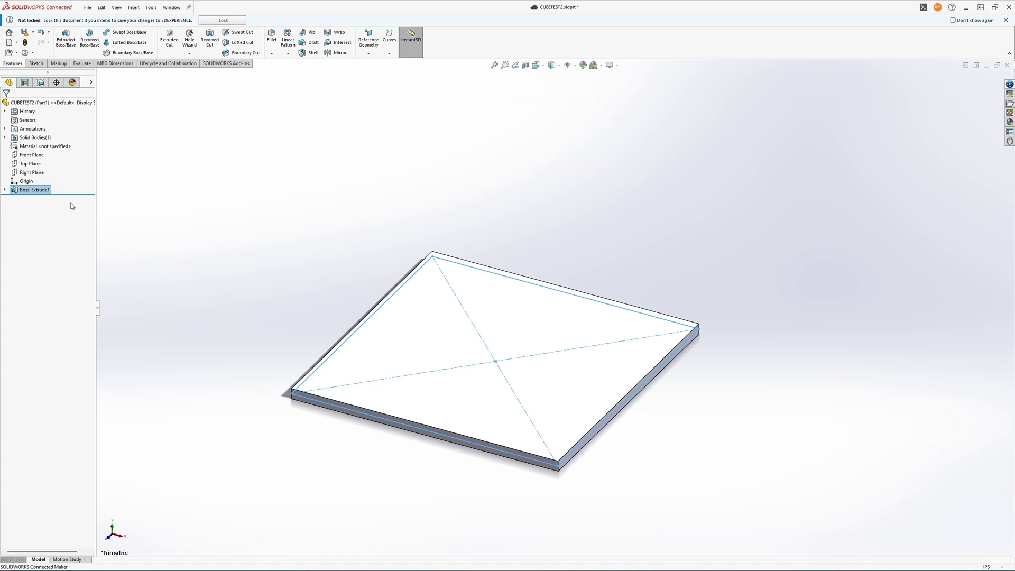
pyautogui.rightClick(44, 192)
pyautogui.click(4, 189)
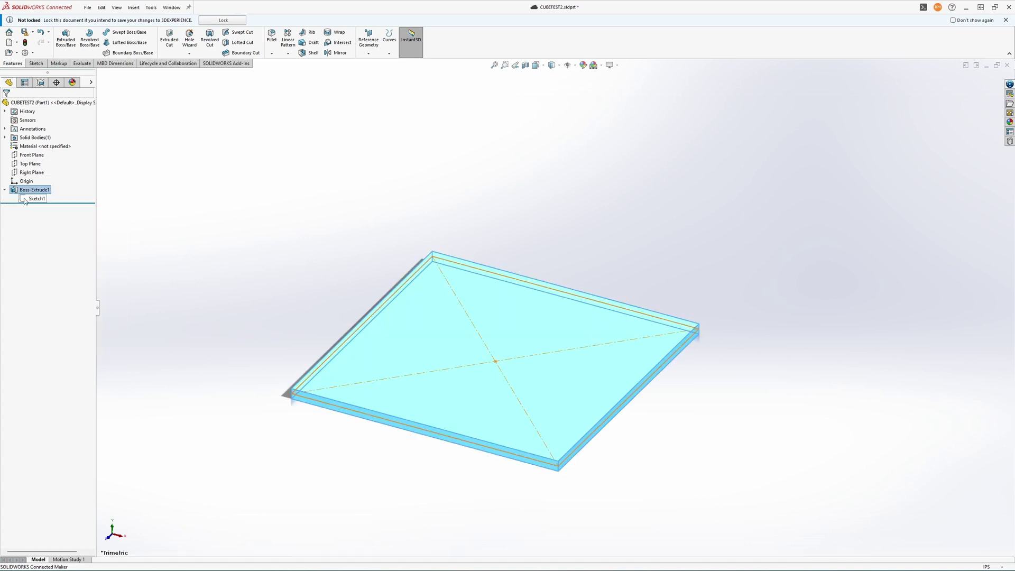
pyautogui.click(32, 198)
pyautogui.click(34, 176)
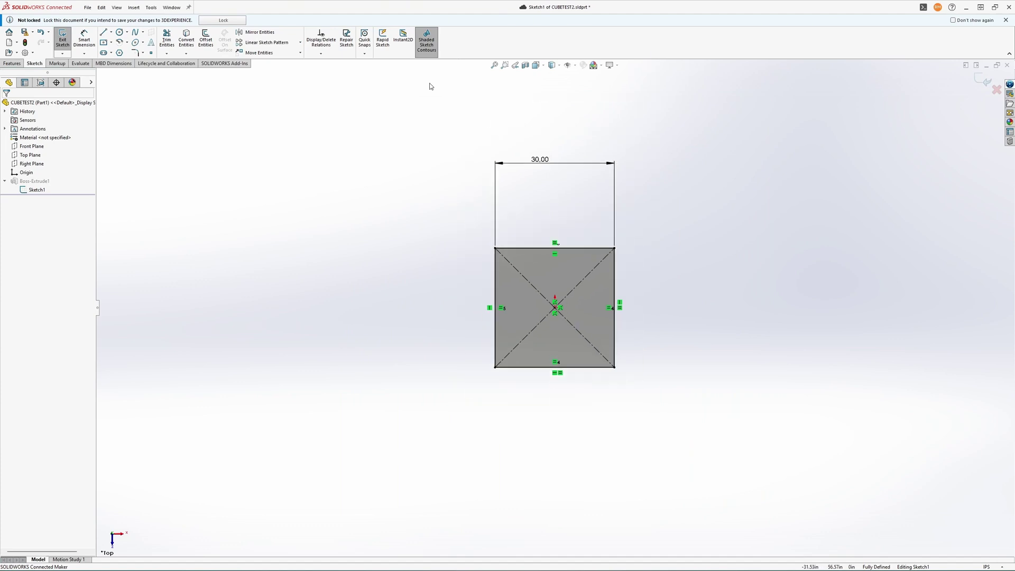
pyautogui.click(985, 81)
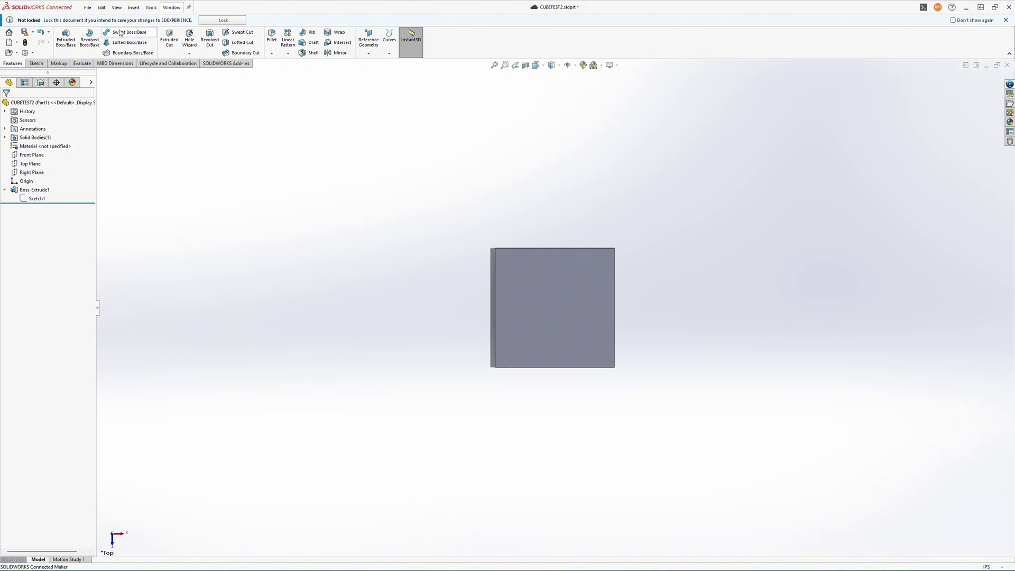
# Step: Change the document's unit system to MMGS (millimeter, gram, second) in the document properties
pyautogui.click(32, 53)
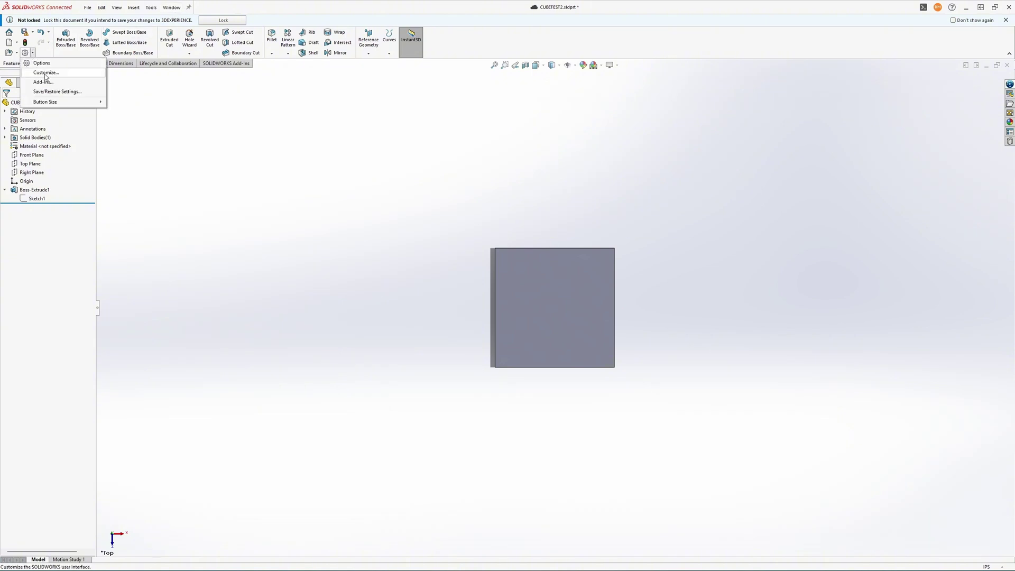
pyautogui.click(40, 63)
pyautogui.click(404, 154)
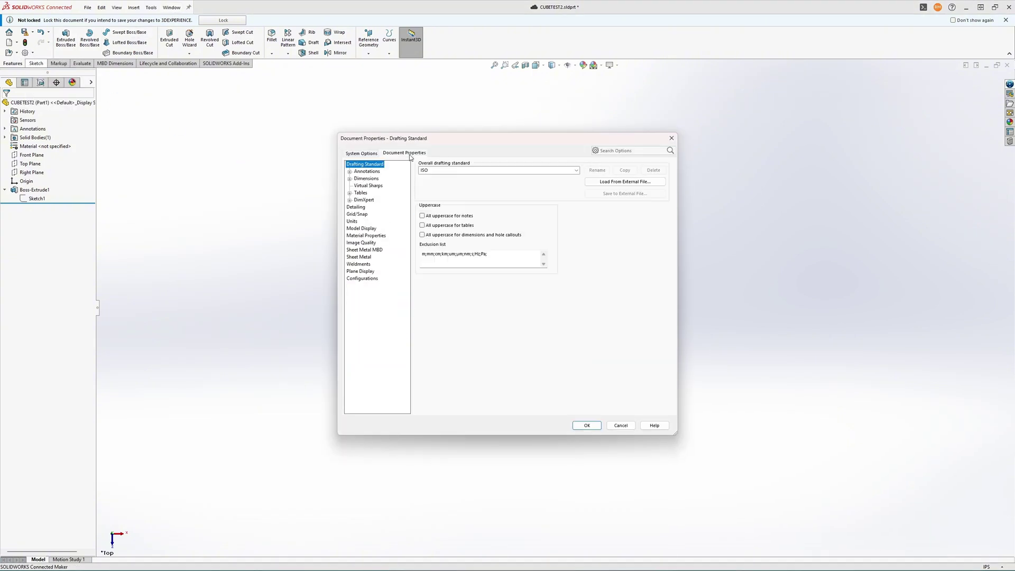
pyautogui.click(362, 221)
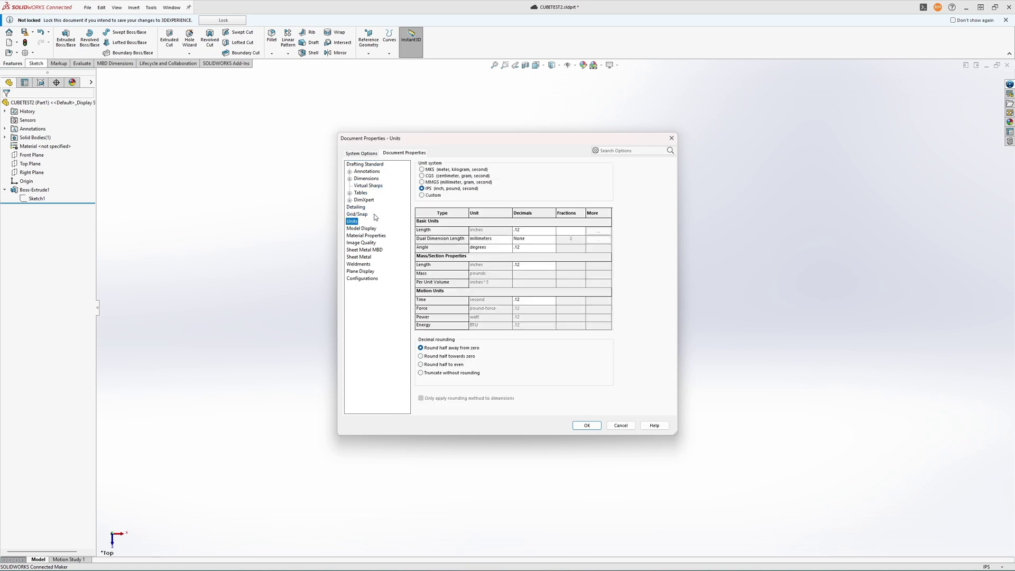
pyautogui.click(432, 182)
pyautogui.click(590, 426)
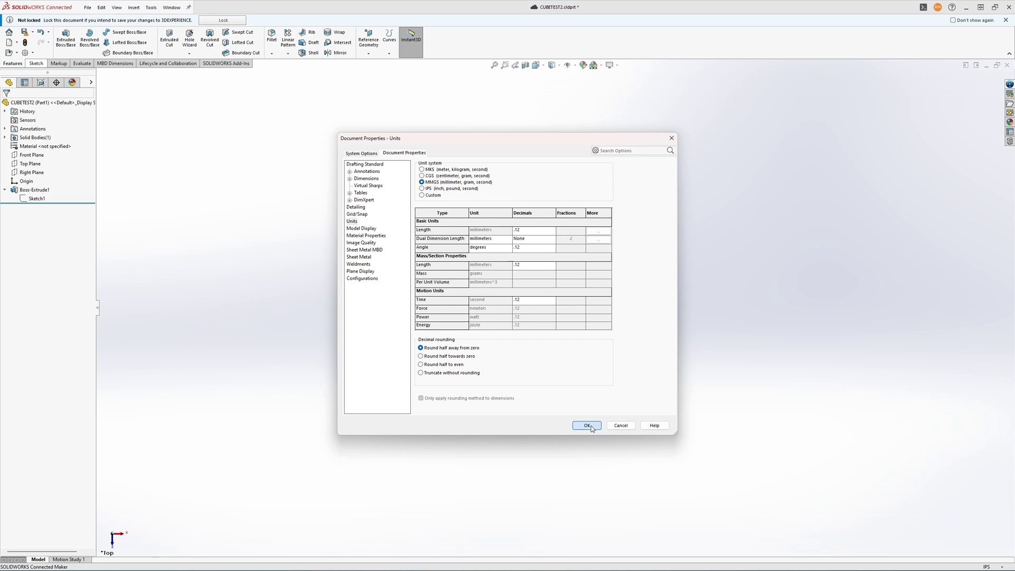
# Step: Edit the extrusion's sketch, set the square's side length to 30 mm, move the dimension closer to the square and exit the sketch
pyautogui.click(37, 198)
pyautogui.click(46, 175)
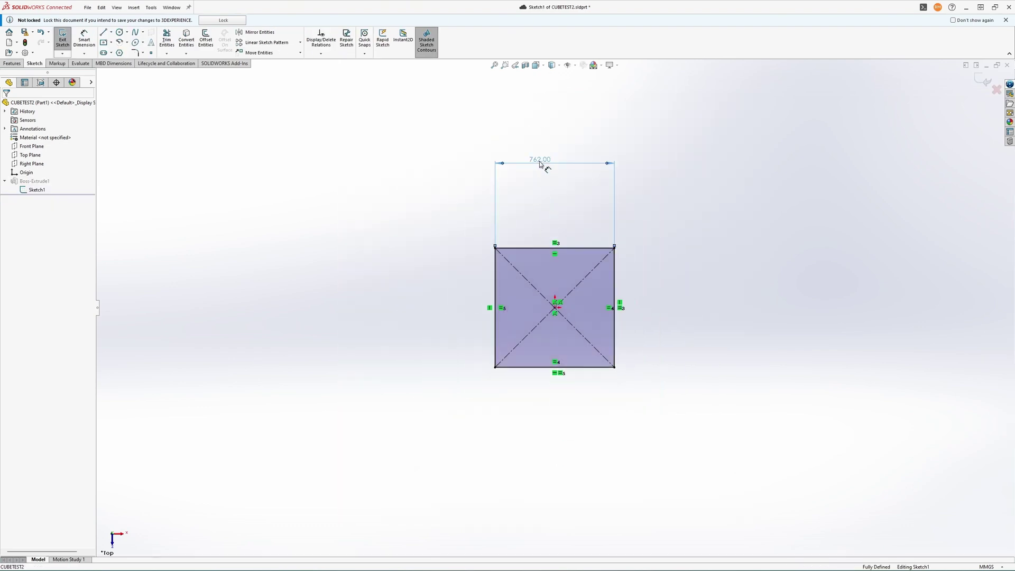
pyautogui.doubleClick(540, 161)
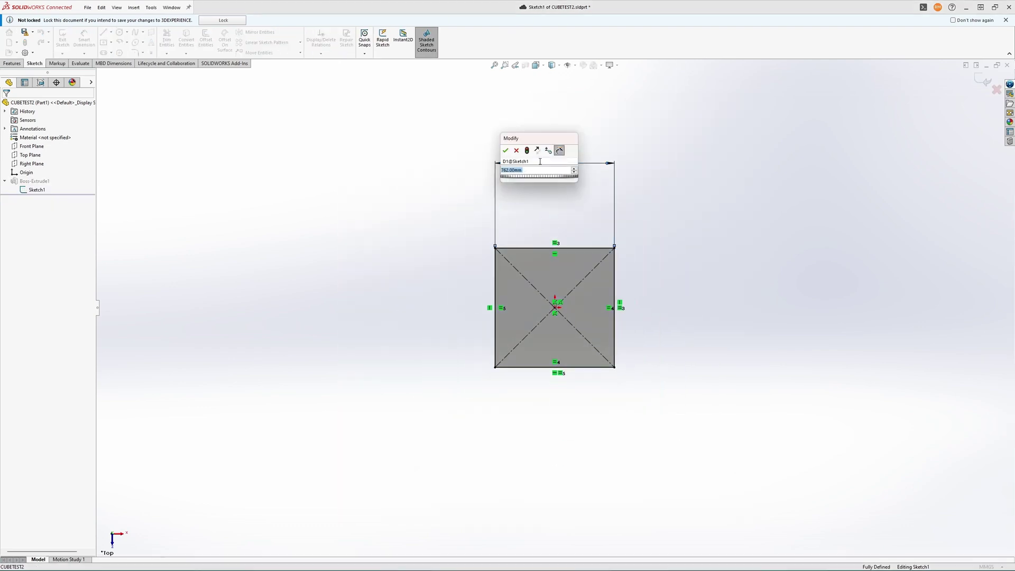
pyautogui.write('30')
pyautogui.press('Return')
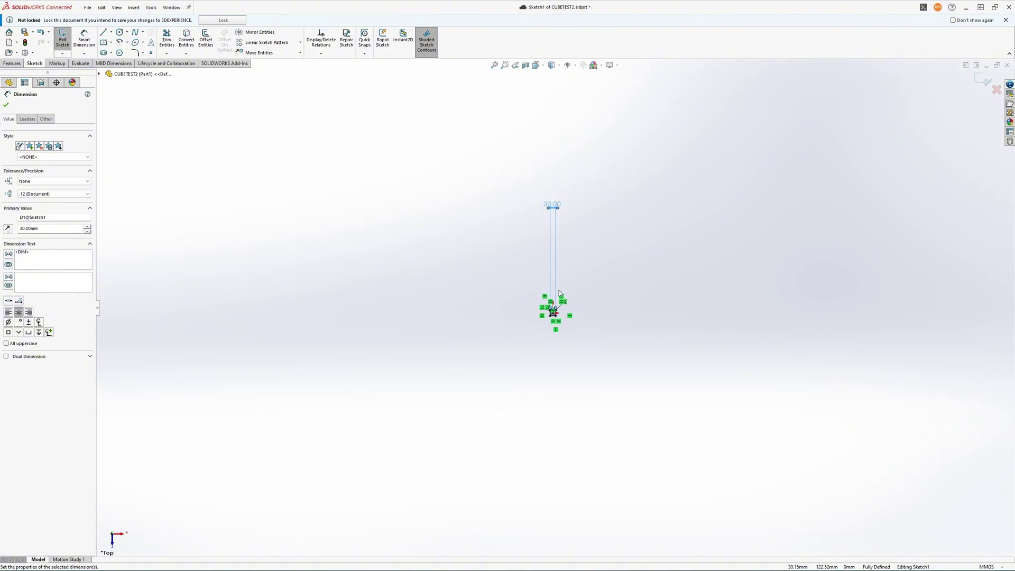
pyautogui.moveTo(555, 168); pyautogui.dragTo(581, 291)
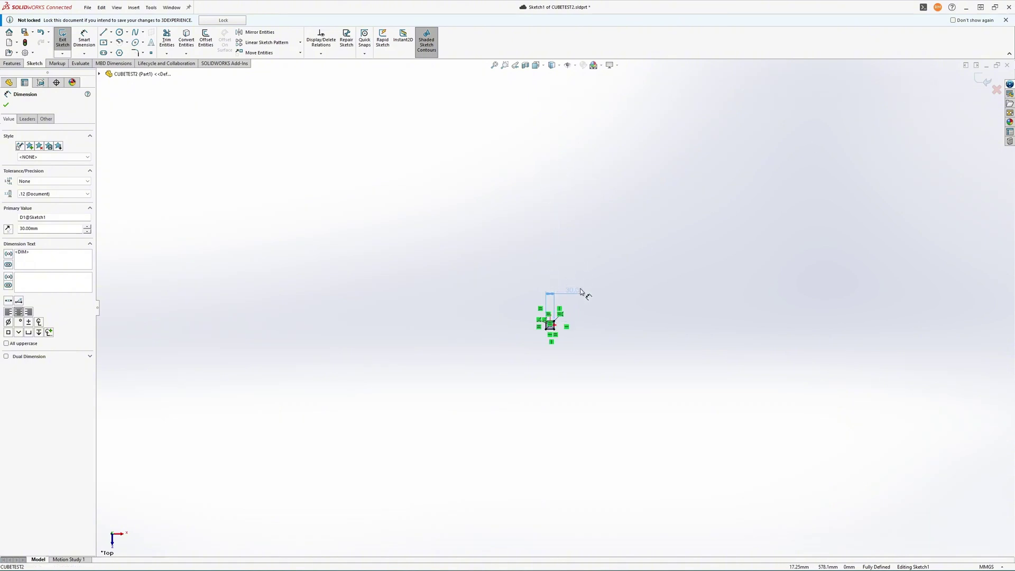
pyautogui.scroll(-5, 554, 324)
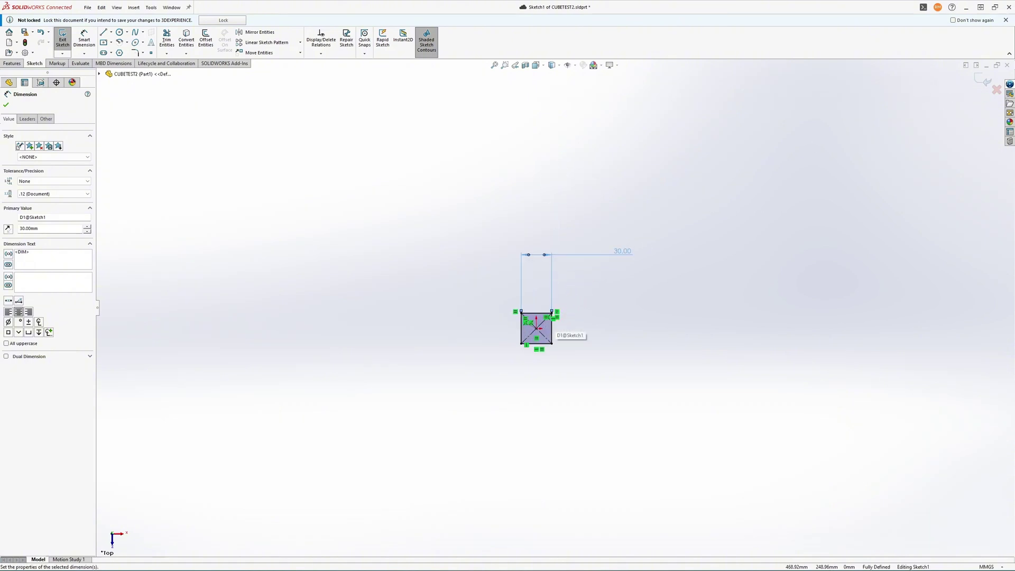
pyautogui.click(984, 80)
# Step: Select the cube's faces and fillet their edges with a 2 mm radius
pyautogui.moveTo(546, 333)
pyautogui.mouseDown(button='middle')
pyautogui.moveTo(554, 218)
pyautogui.moveTo(562, 317)
pyautogui.moveTo(521, 332)
pyautogui.moveTo(525, 342)
pyautogui.moveTo(523, 312)
pyautogui.moveTo(496, 303)
pyautogui.moveTo(519, 305)
pyautogui.mouseUp(button='middle')
pyautogui.click(521, 330)
pyautogui.click(541, 319)
pyautogui.keyDown('ctrl'); pyautogui.click(493, 289); pyautogui.keyUp('ctrl')
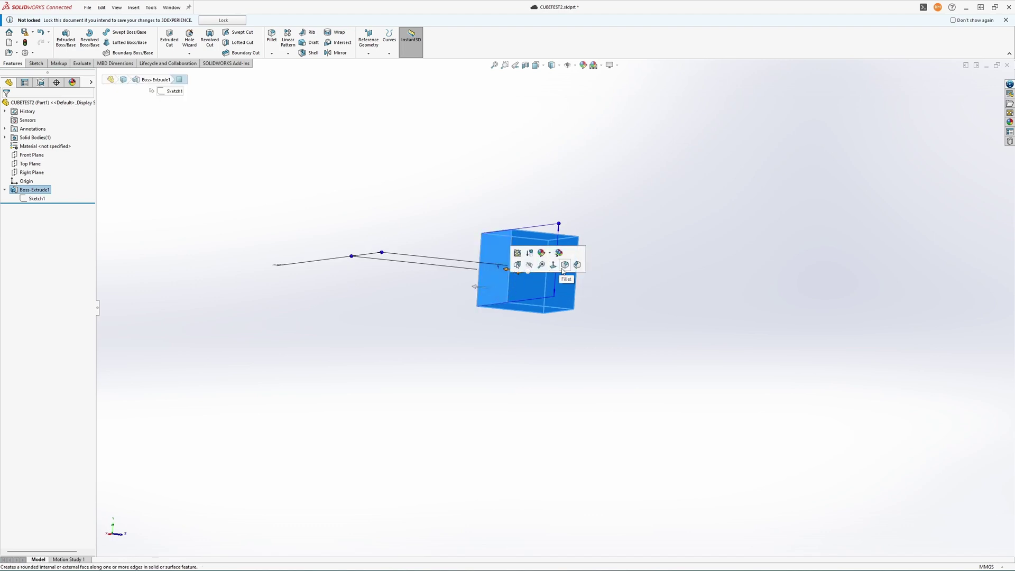
pyautogui.click(564, 268)
pyautogui.write('2.00mm')
pyautogui.press('Return')
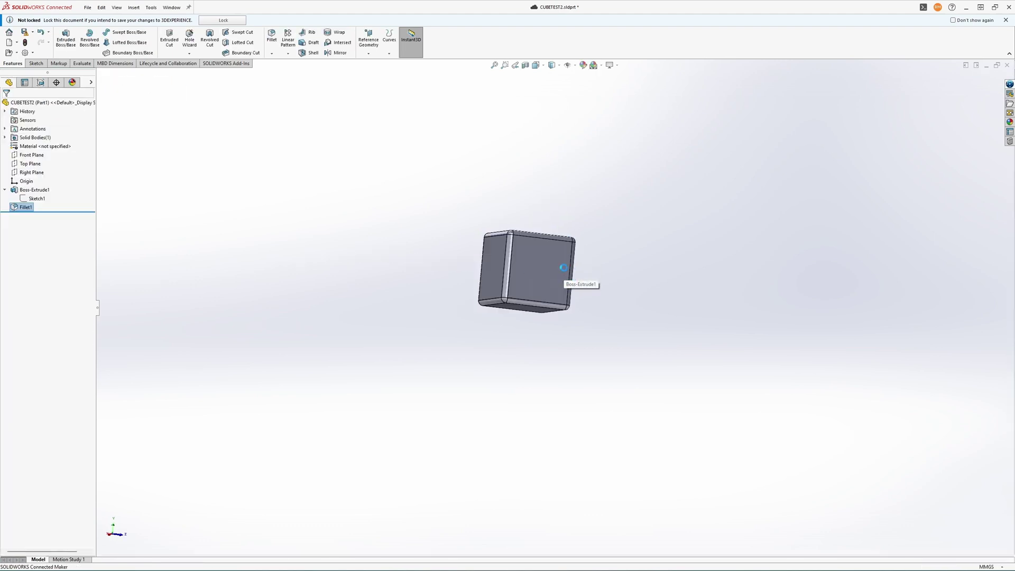
pyautogui.click(658, 302)
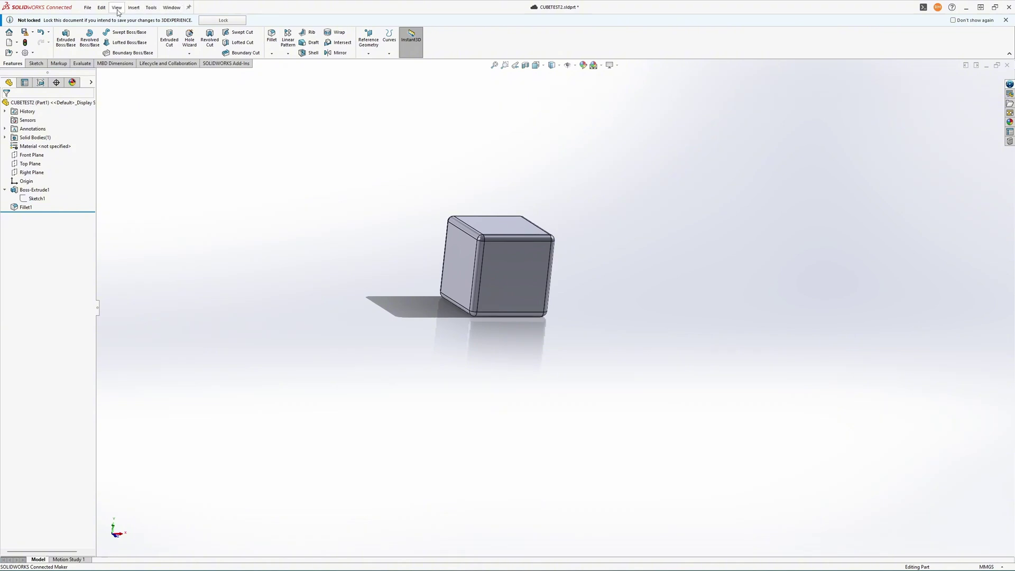
# Step: Save CUBETEST2 to 3DEXPERIENCE after locking all files, and display its MySession details in a widened 3DEXPERIENCE pane
pyautogui.click(88, 11)
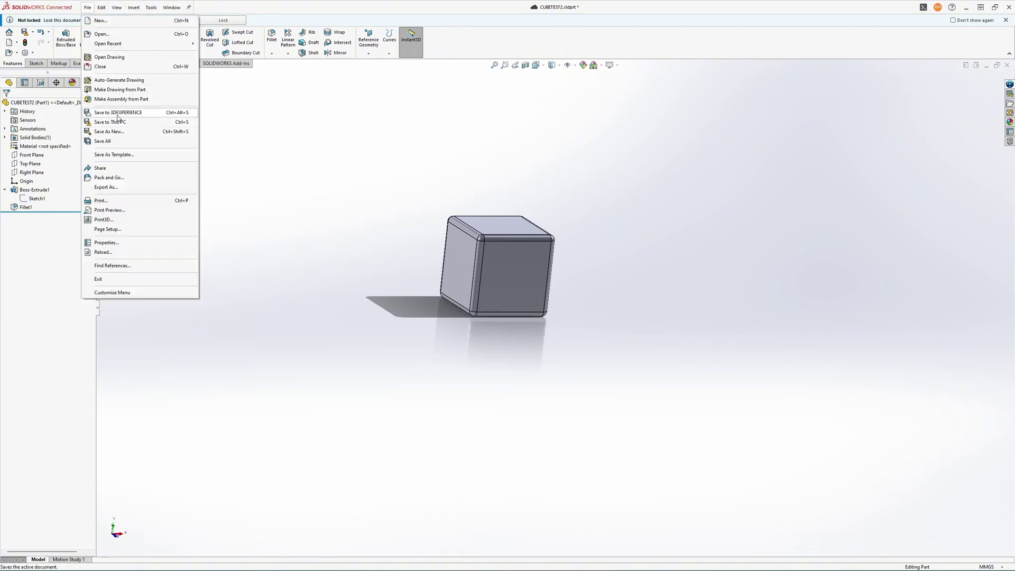
pyautogui.click(120, 114)
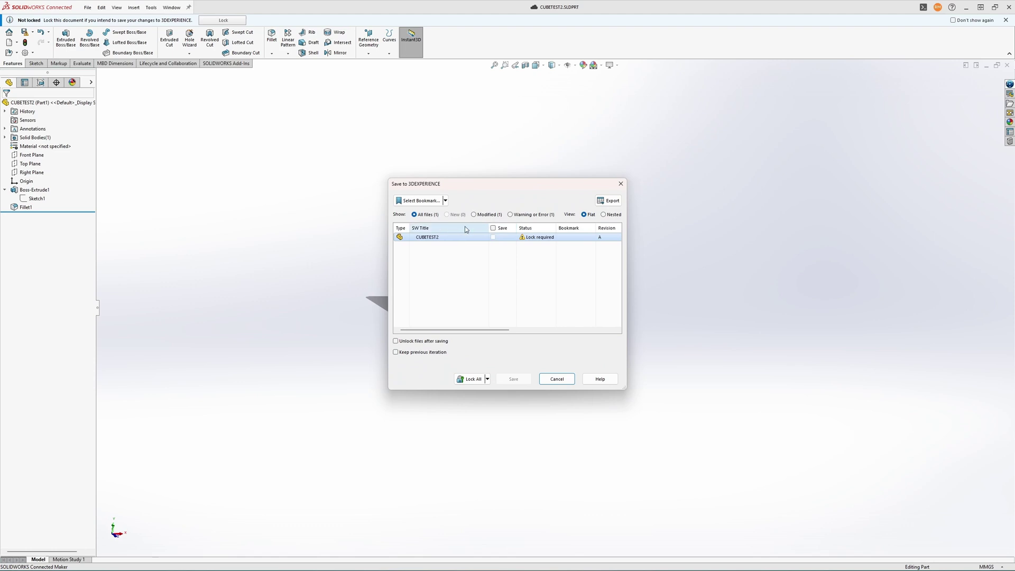
pyautogui.click(462, 380)
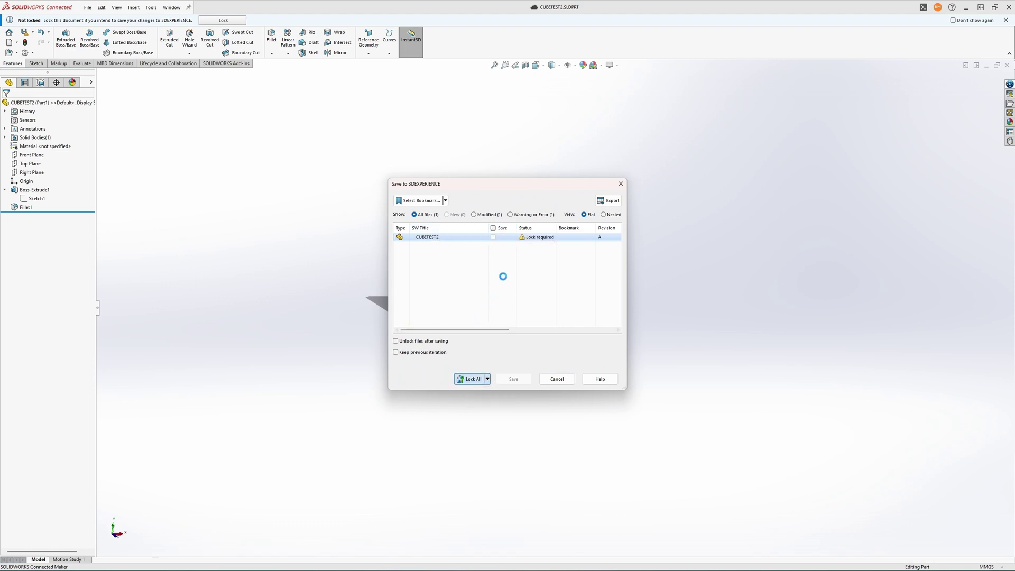
pyautogui.click(514, 379)
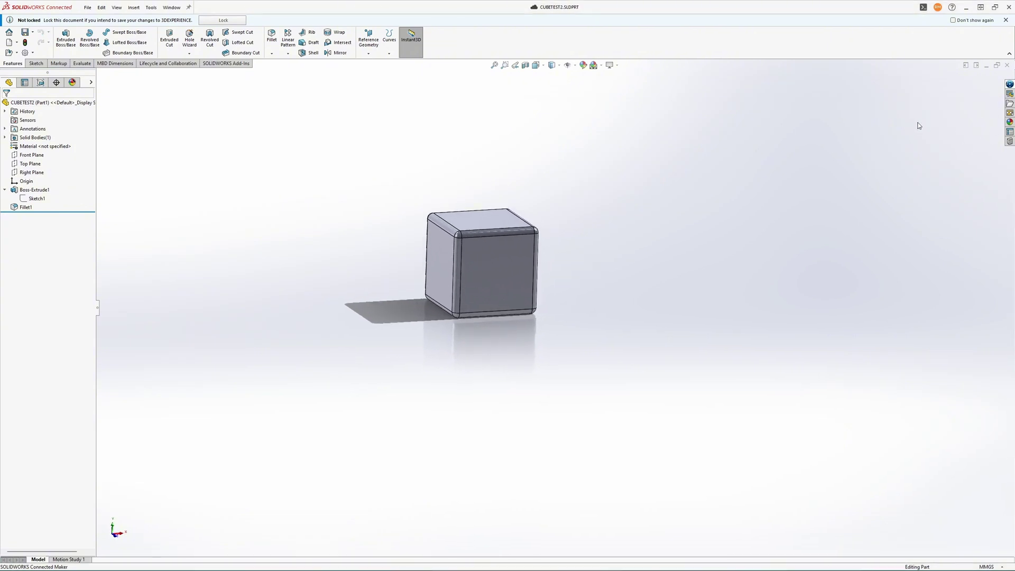
pyautogui.click(1010, 84)
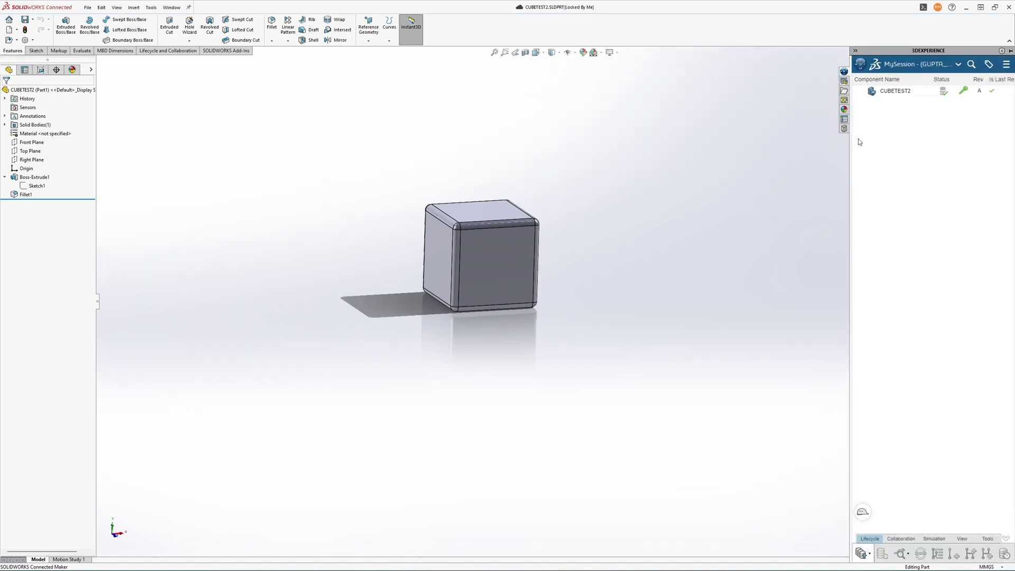
pyautogui.moveTo(850, 149); pyautogui.dragTo(680, 169)
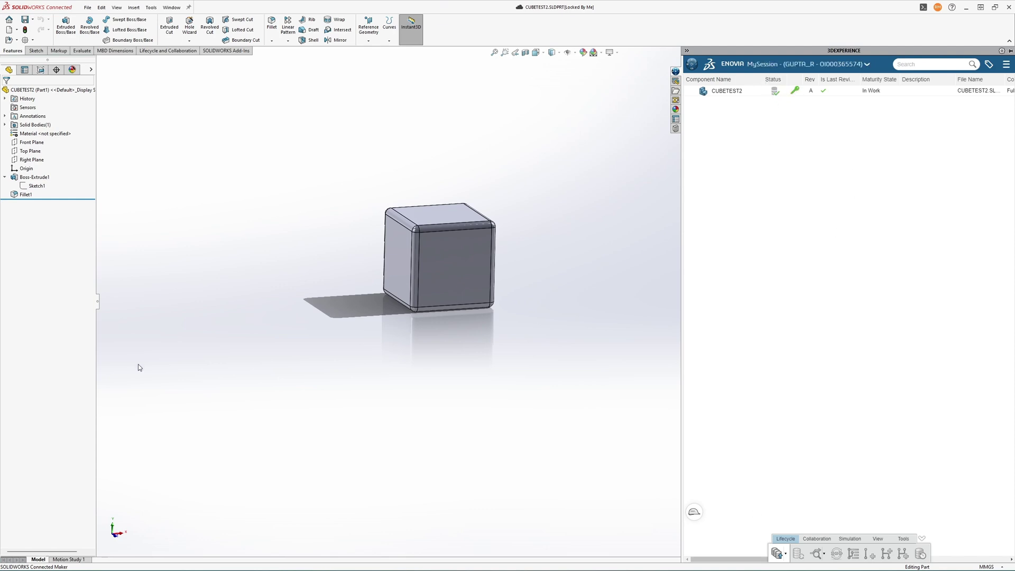
# Step: Switch to the 3DEXPERIENCE dashboard in the browser, launch 3DSpace, dismiss the Chromium Embedded Framework installation and open the FullStackProducts collaborative space
pyautogui.click(154, 562)
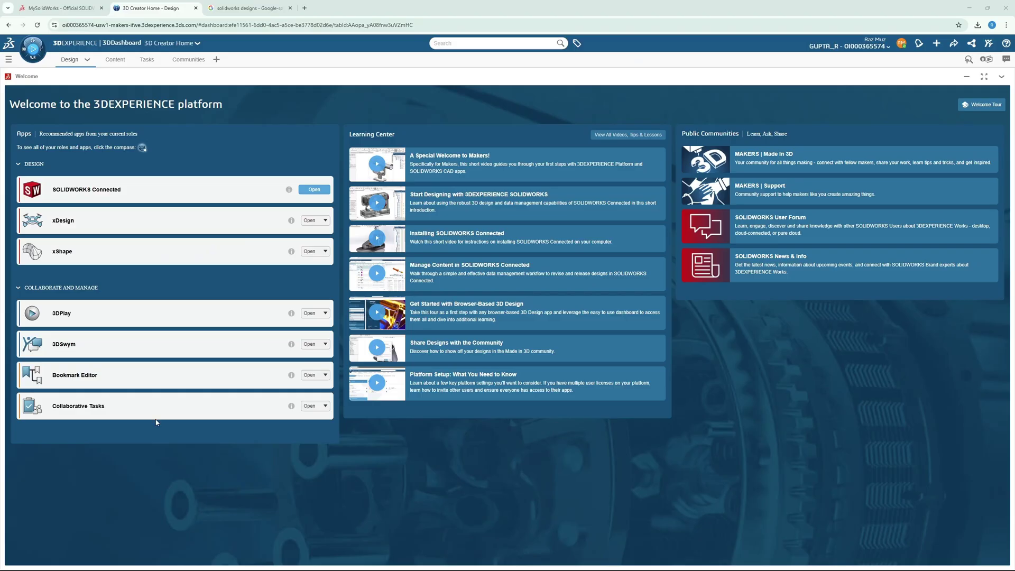
pyautogui.click(33, 49)
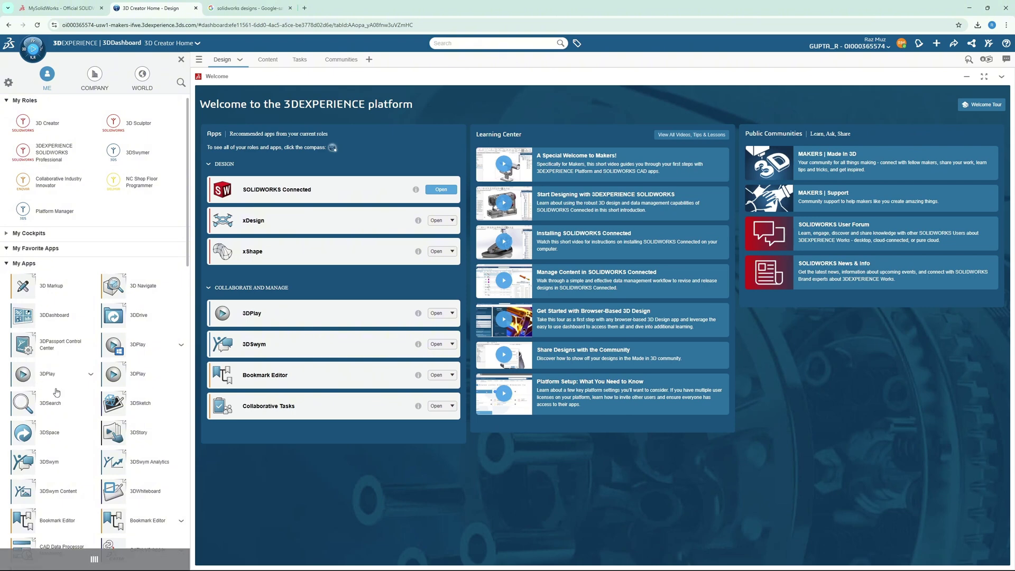
pyautogui.click(31, 434)
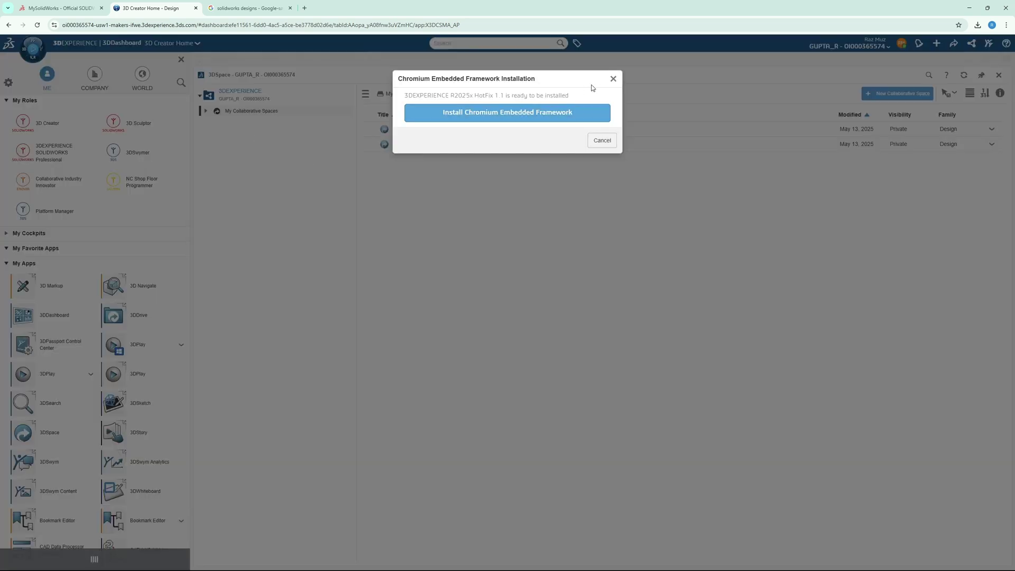
pyautogui.click(613, 80)
pyautogui.click(206, 111)
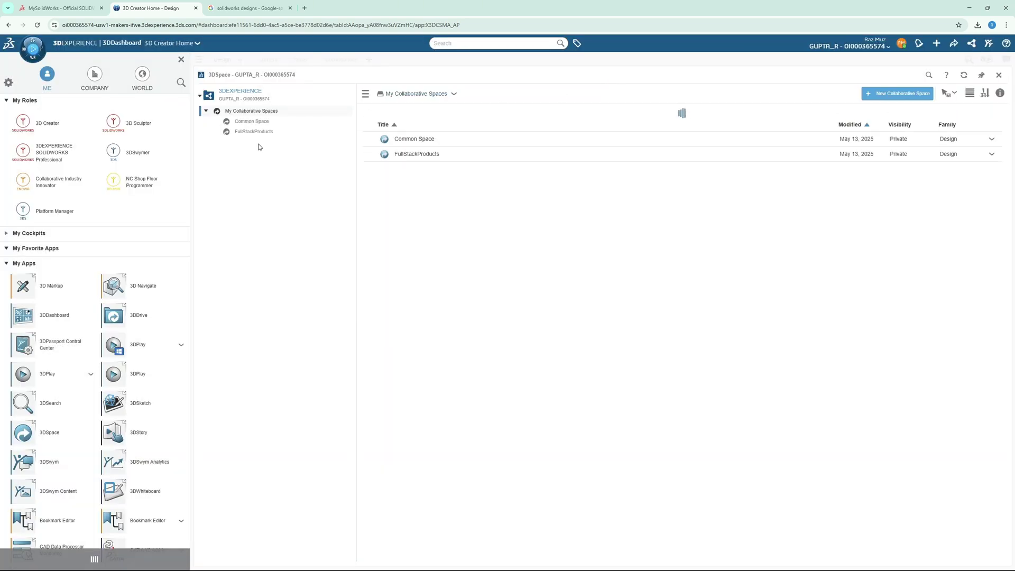
pyautogui.click(427, 149)
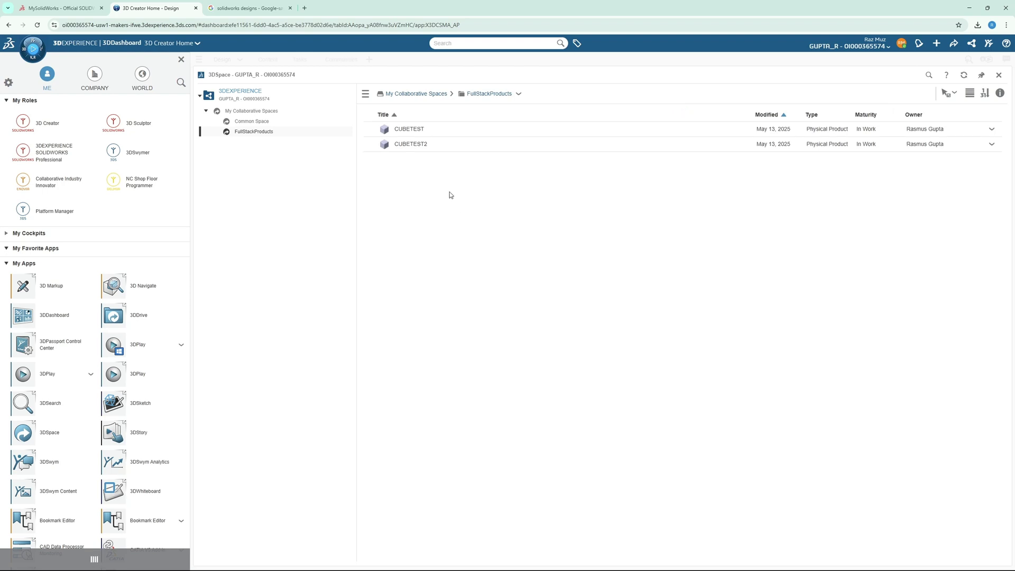
# Step: Open CUBETEST2 in the 3D viewer and inspect its filleted cube from another angle and distance
pyautogui.click(419, 148)
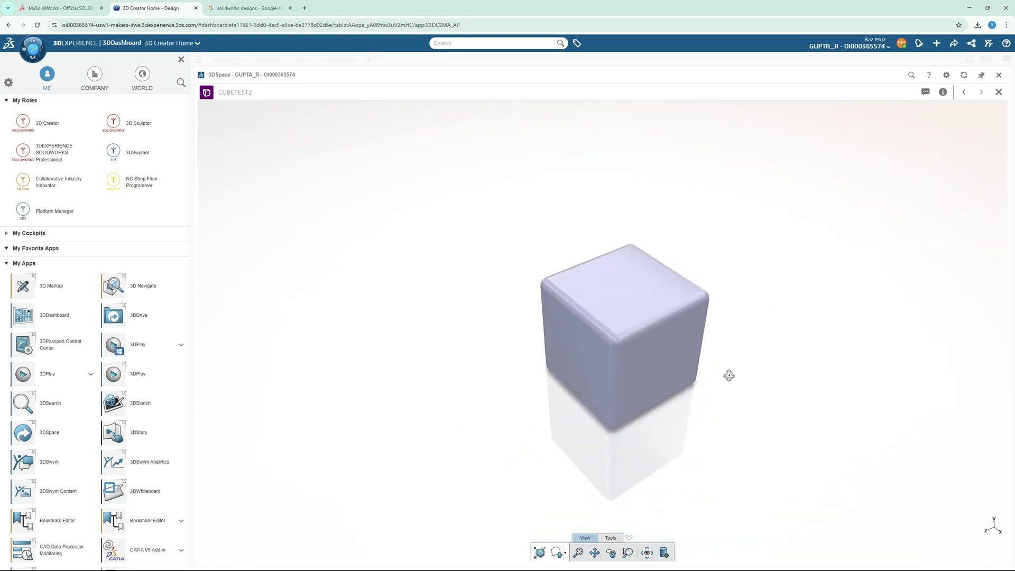
pyautogui.moveTo(729, 375); pyautogui.dragTo(670, 338)
pyautogui.scroll(-2, 670, 337)
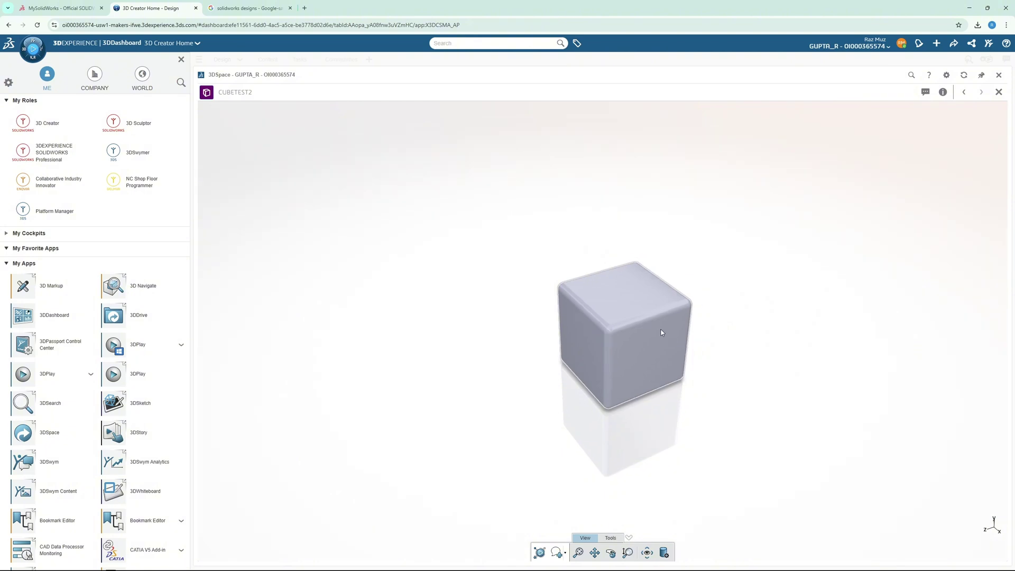
pyautogui.scroll(4, 692, 321)
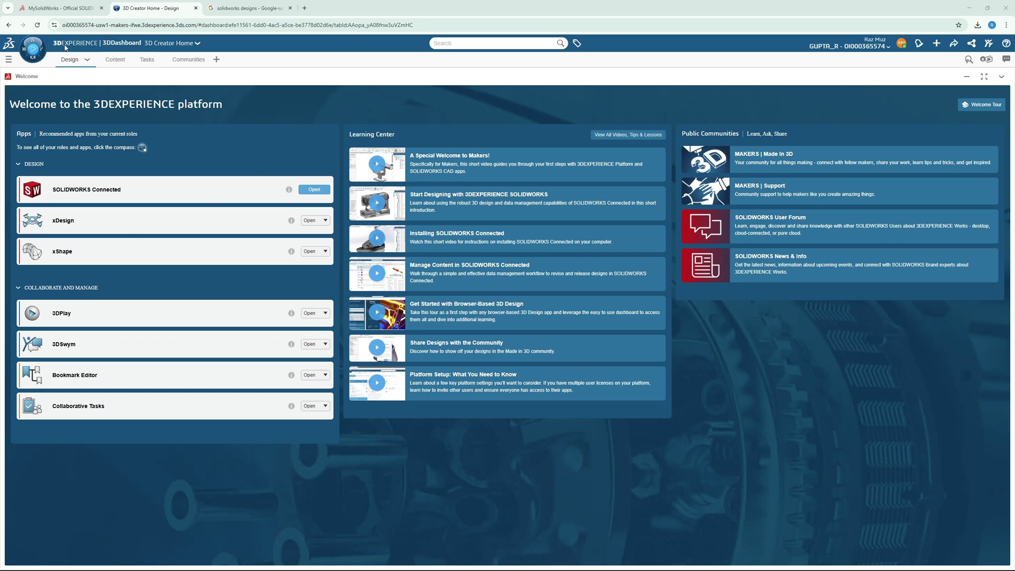
# Step: Search the platform for "visu", launch SOLIDWORKS Visualize Connected and accept the credentials for the FullStackProducts collaborative space
pyautogui.click(43, 52)
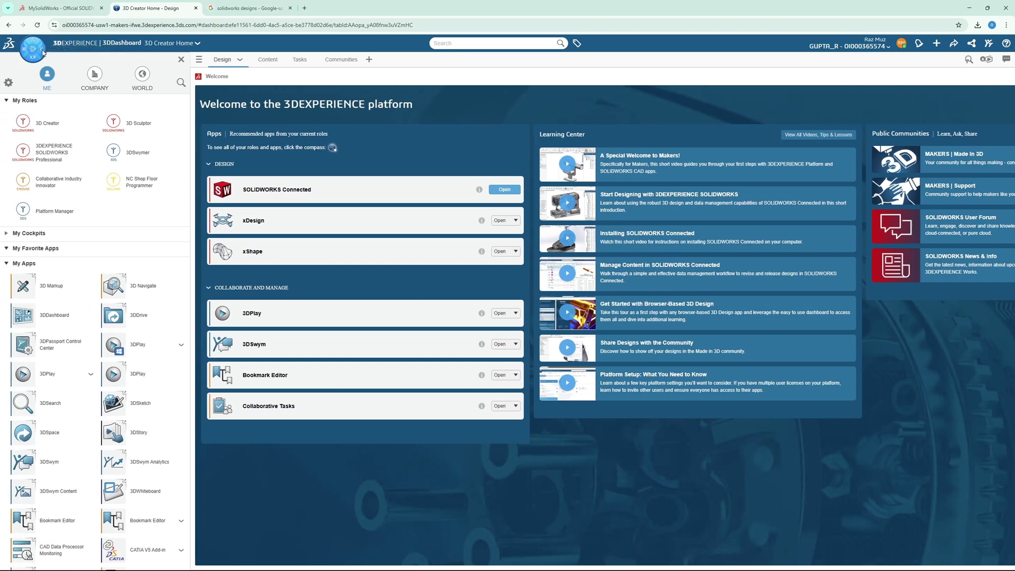
pyautogui.scroll(-2, 140, 252)
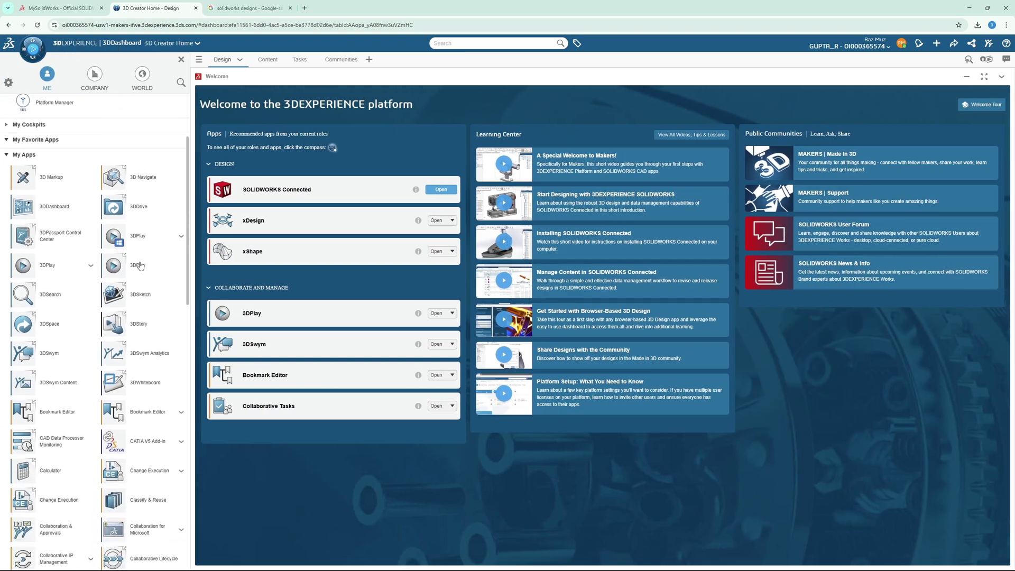
pyautogui.scroll(-15, 140, 265)
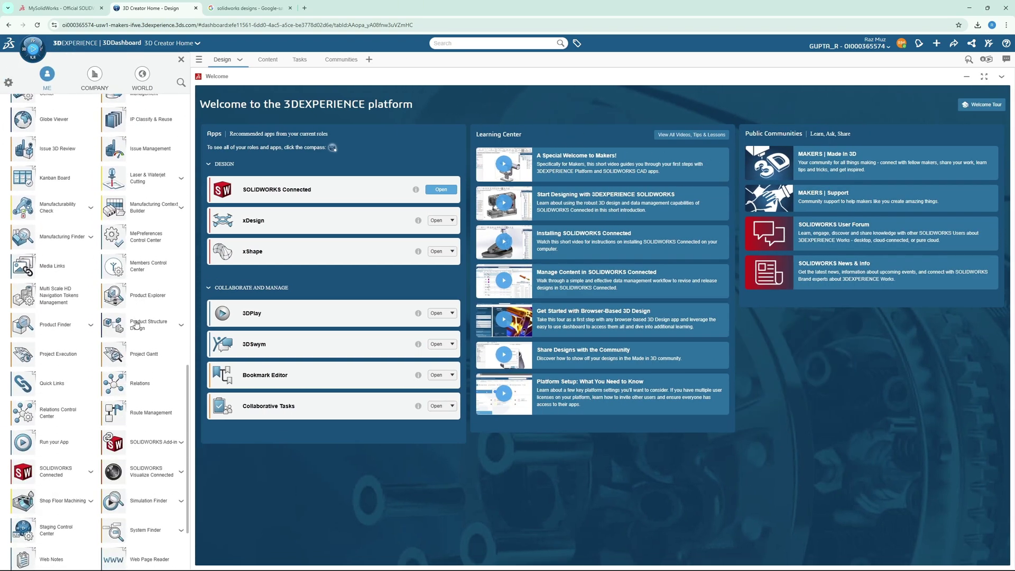
pyautogui.scroll(-1, 137, 325)
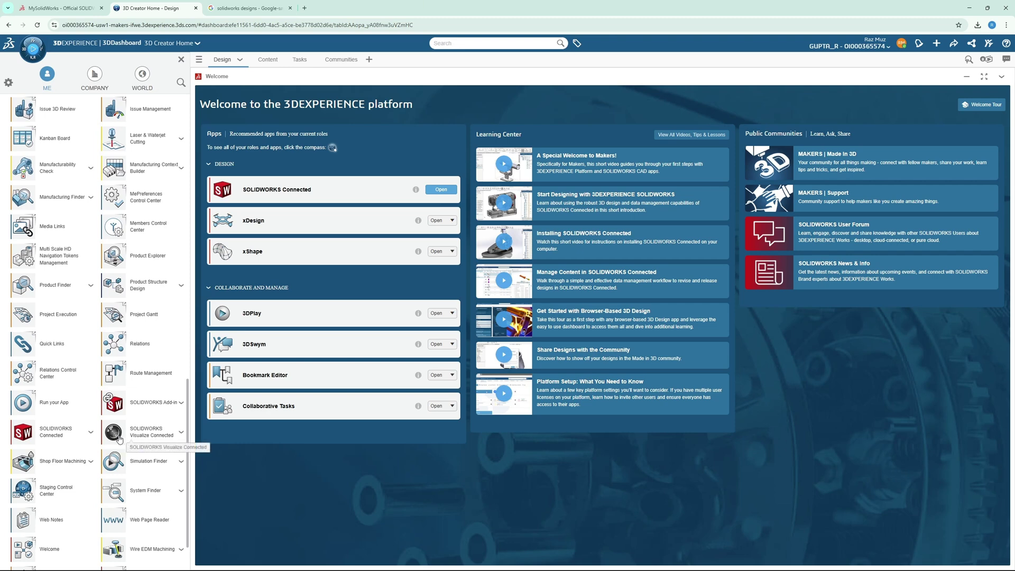
pyautogui.click(480, 45)
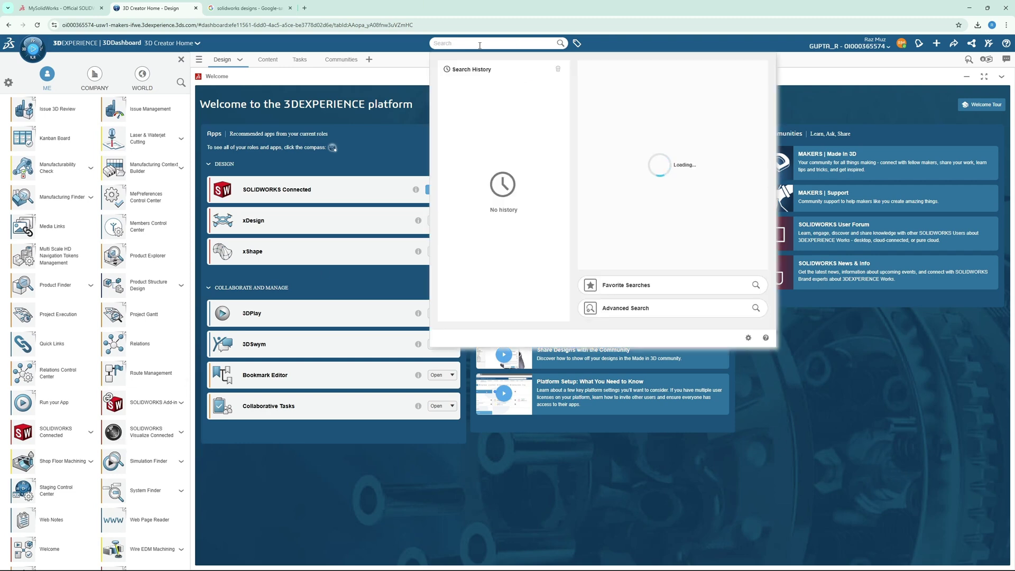
pyautogui.write('visu')
pyautogui.press('Return')
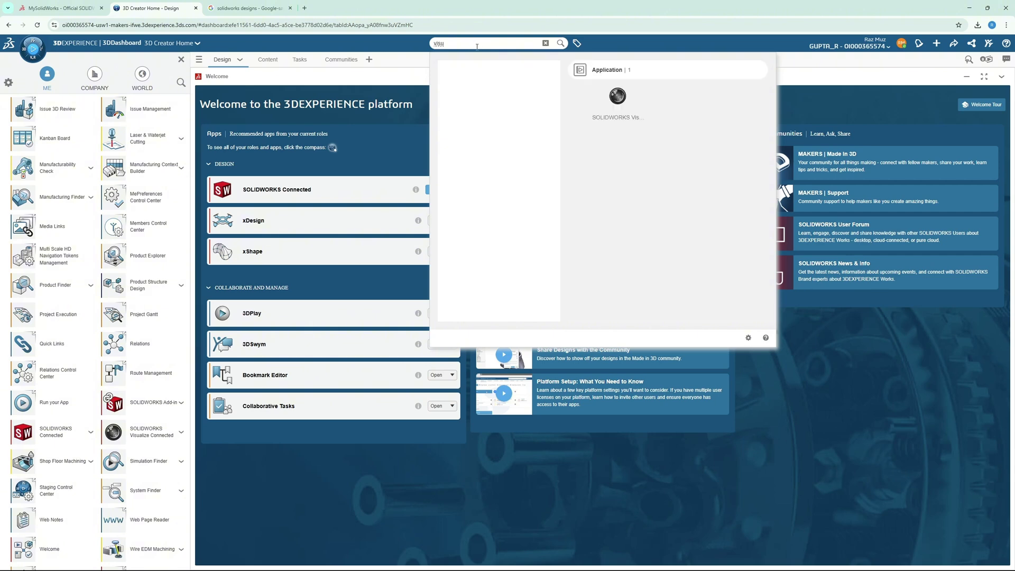
pyautogui.click(614, 95)
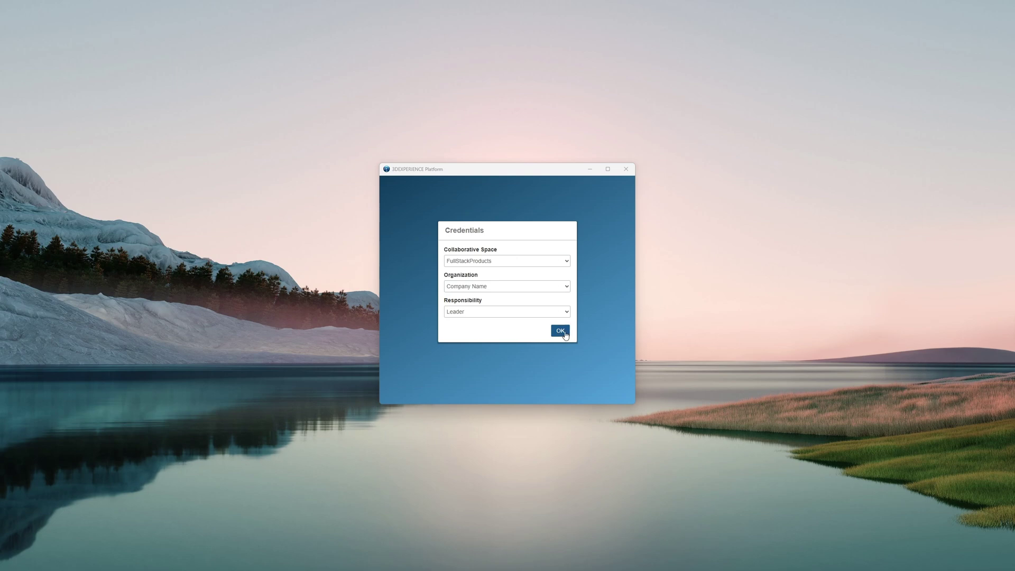
pyautogui.click(562, 332)
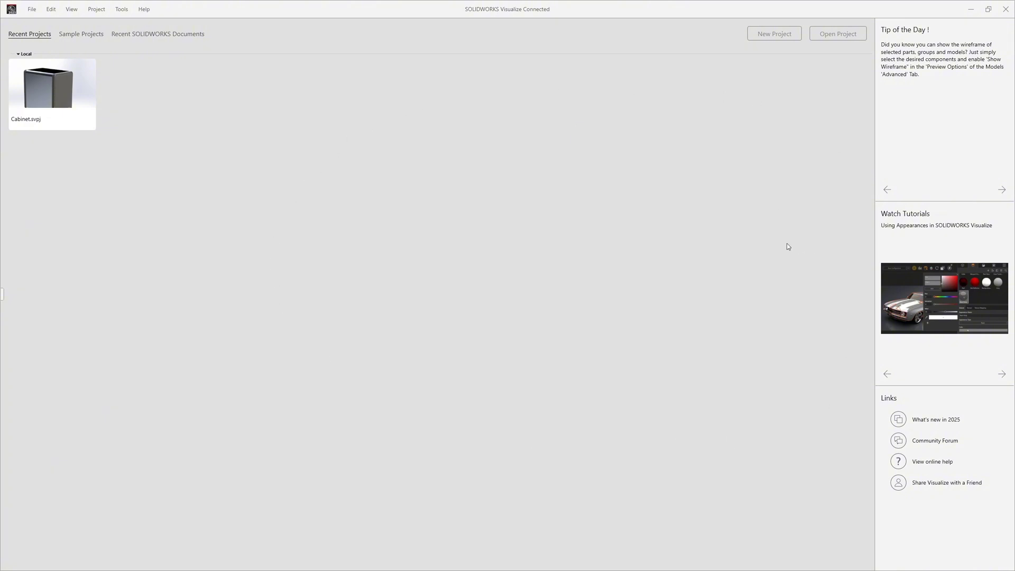
# Step: Check the 3DEXPERIENCE pane, collapse it again and open the recent project Cabinet.svpj
pyautogui.click(3, 294)
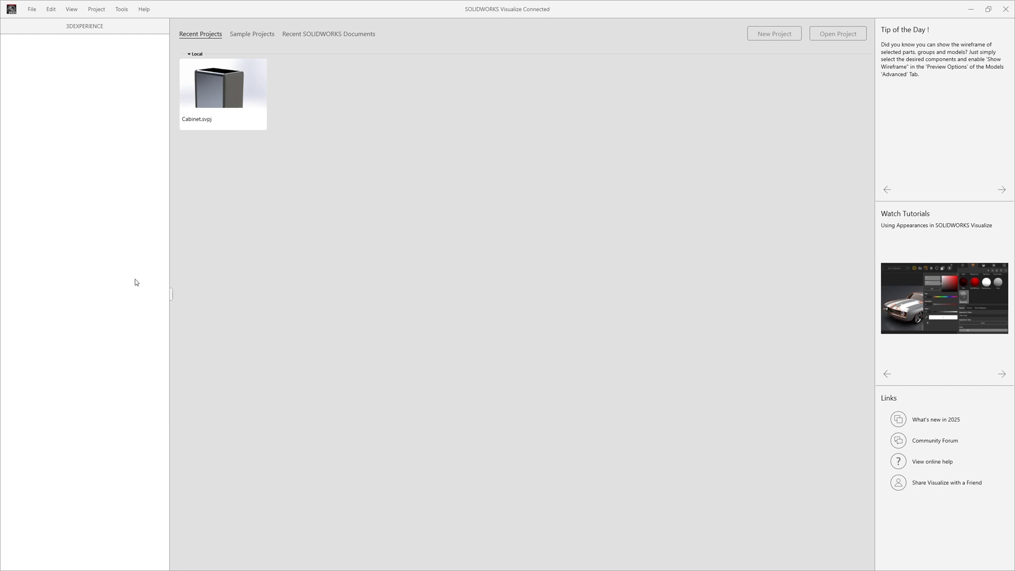
pyautogui.click(171, 293)
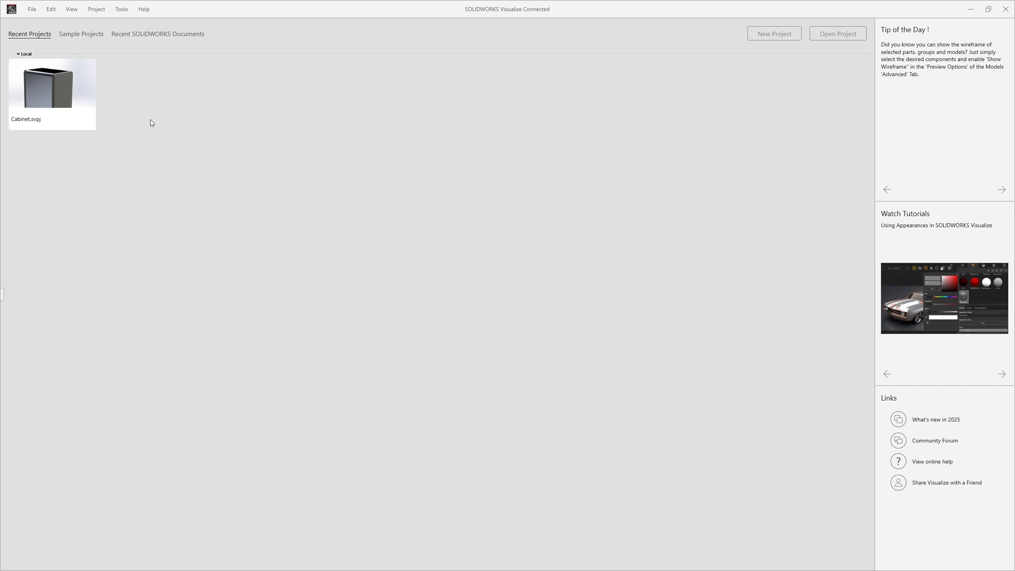
pyautogui.moveTo(53, 89)
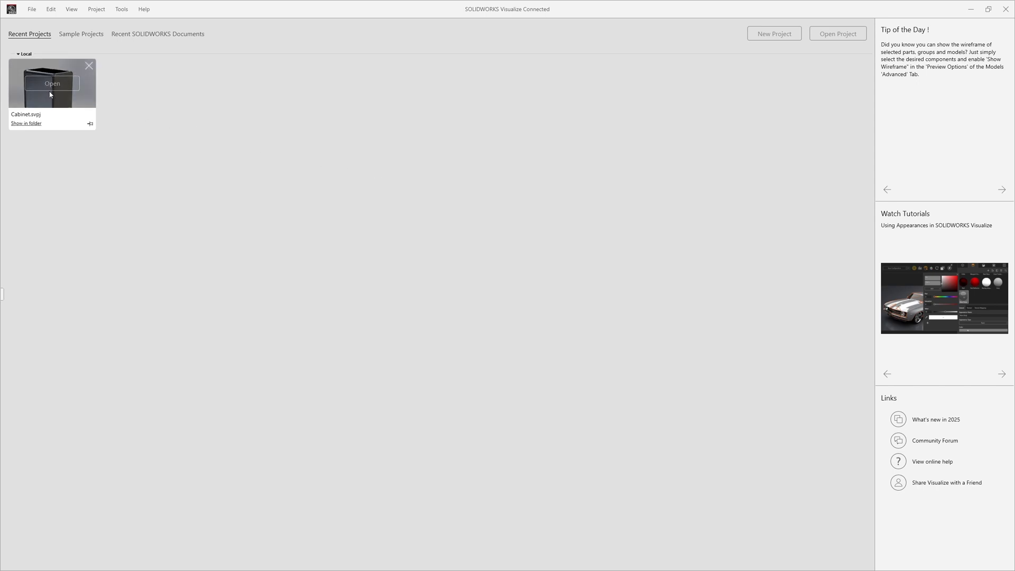
pyautogui.click(58, 84)
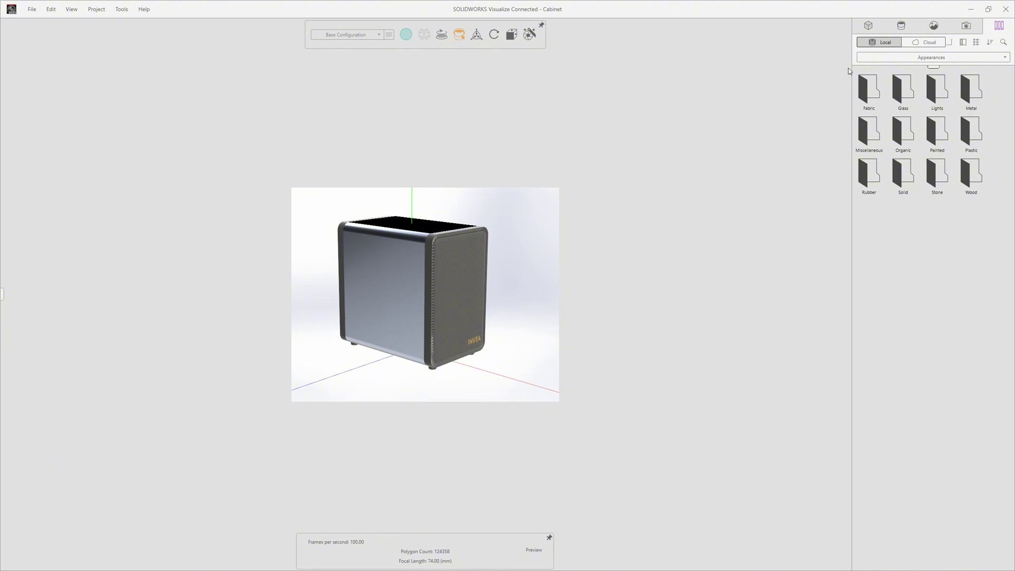
pyautogui.click(941, 57)
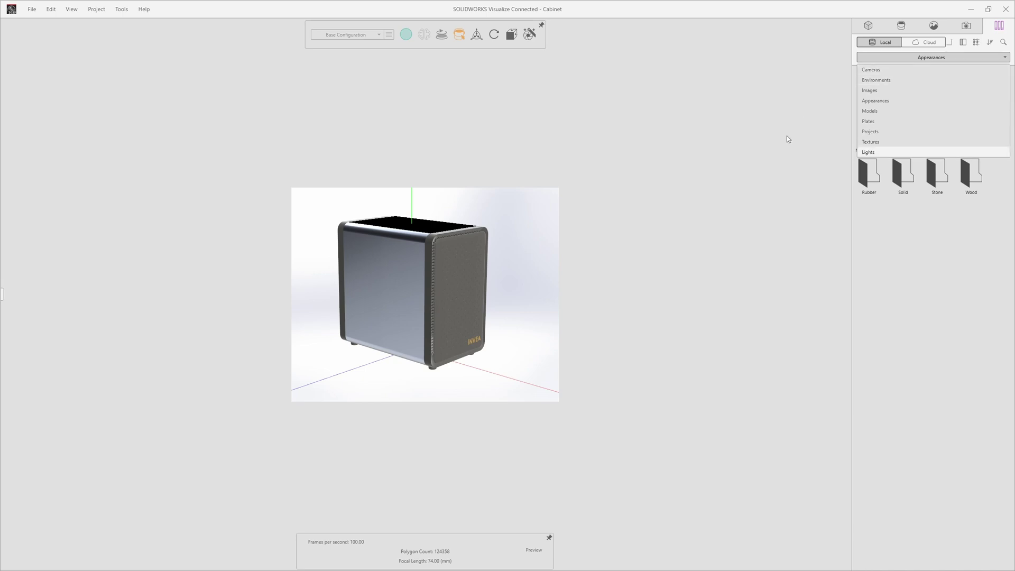
pyautogui.click(713, 214)
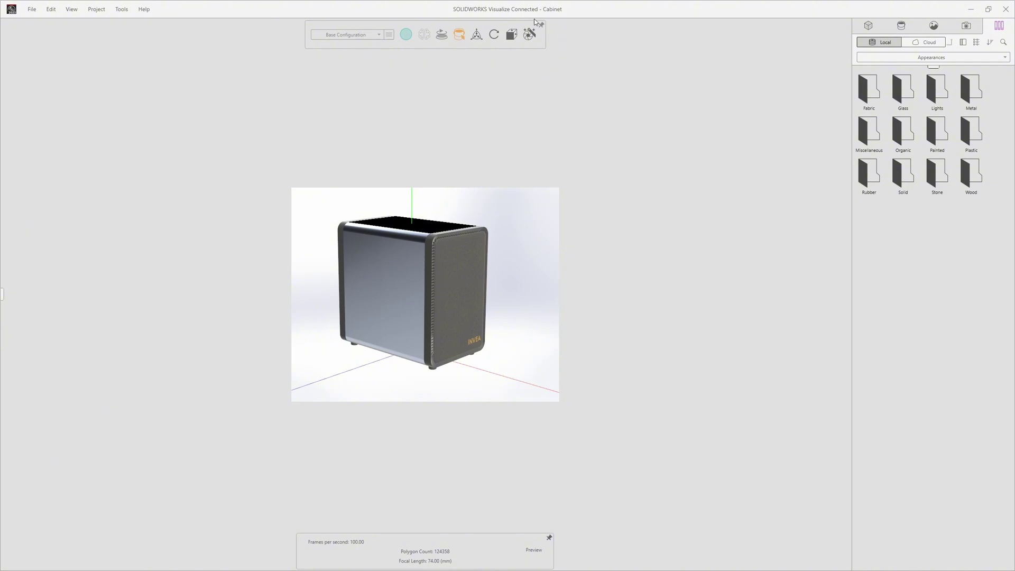
pyautogui.click(372, 34)
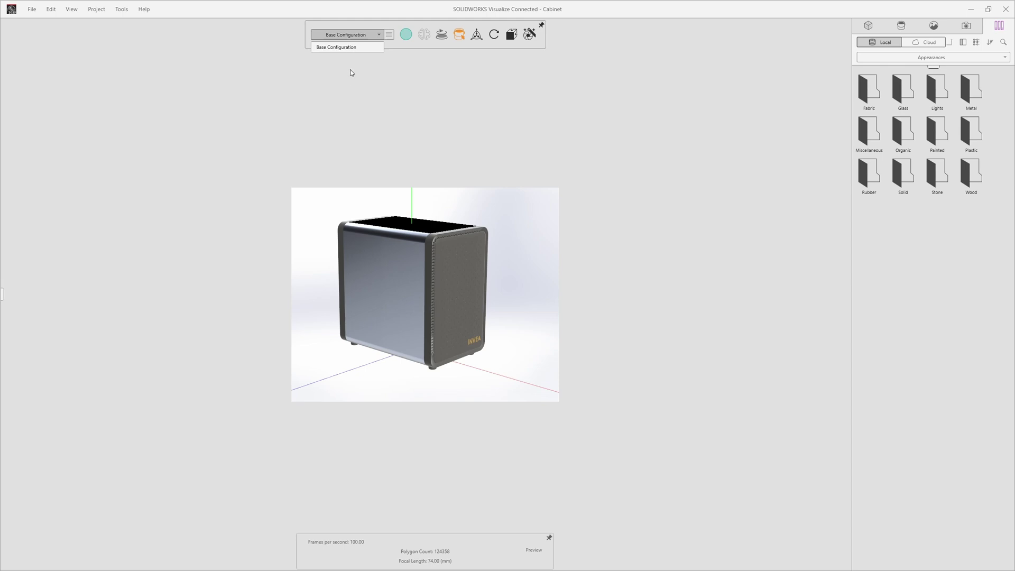
pyautogui.click(423, 84)
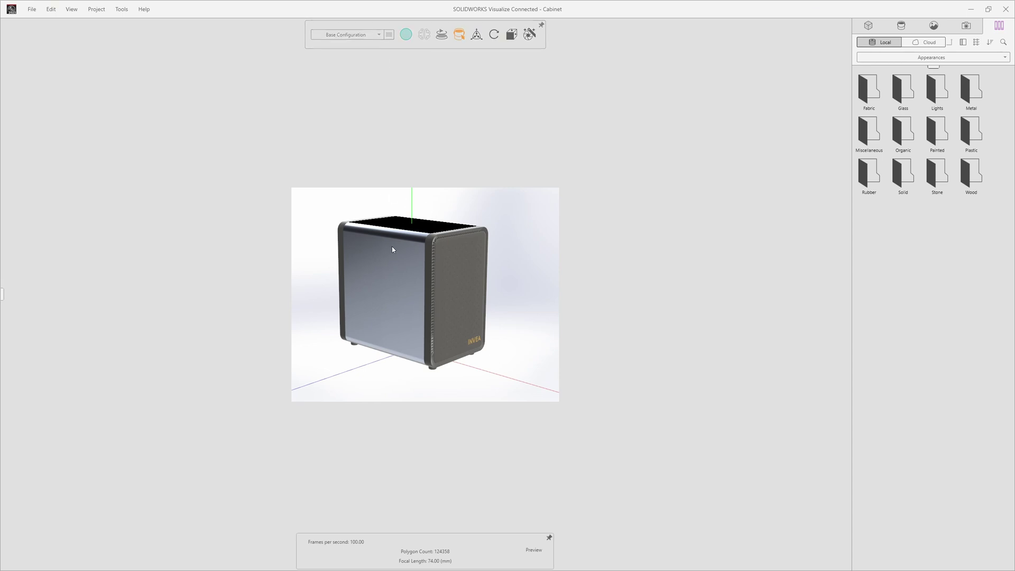
# Step: Preview the cabinet rotating in turntable mode and switch the turntable off
pyautogui.moveTo(405, 35)
pyautogui.click(440, 35)
pyautogui.click(421, 53)
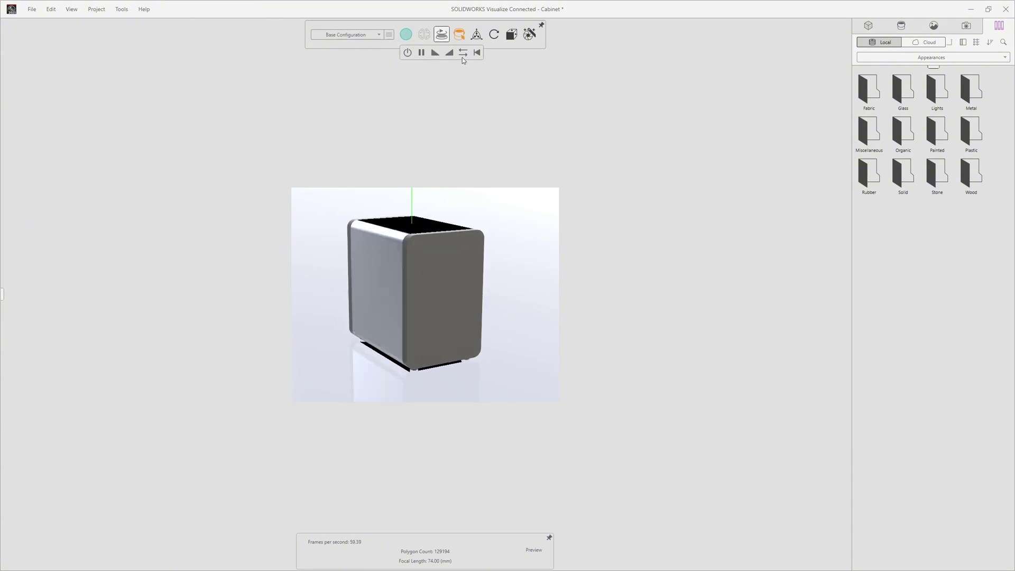
pyautogui.click(407, 53)
# Step: Select a cabinet part by part and its dark grey low gloss plastic by appearance, and clear the selection
pyautogui.moveTo(460, 38)
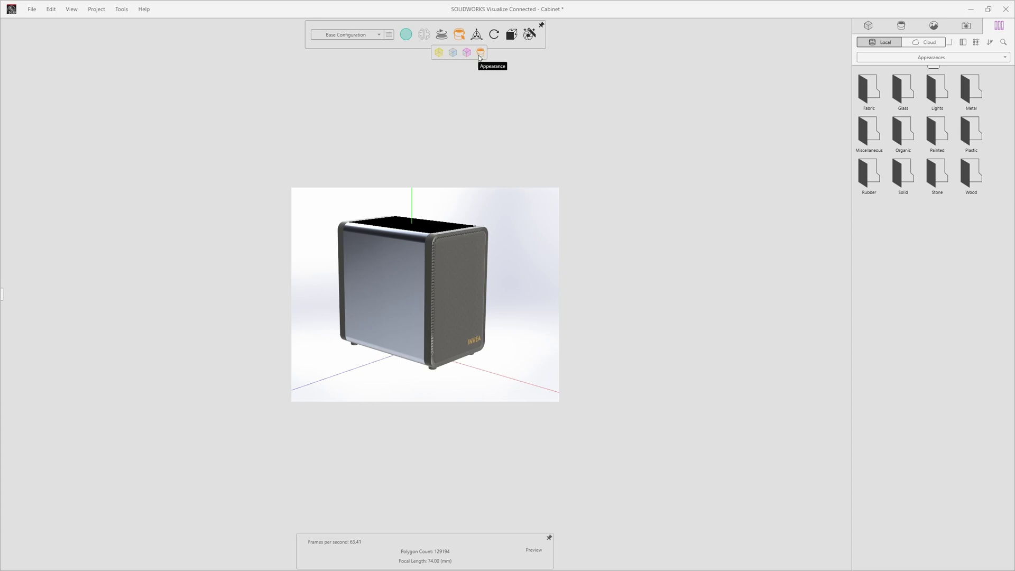
pyautogui.click(453, 53)
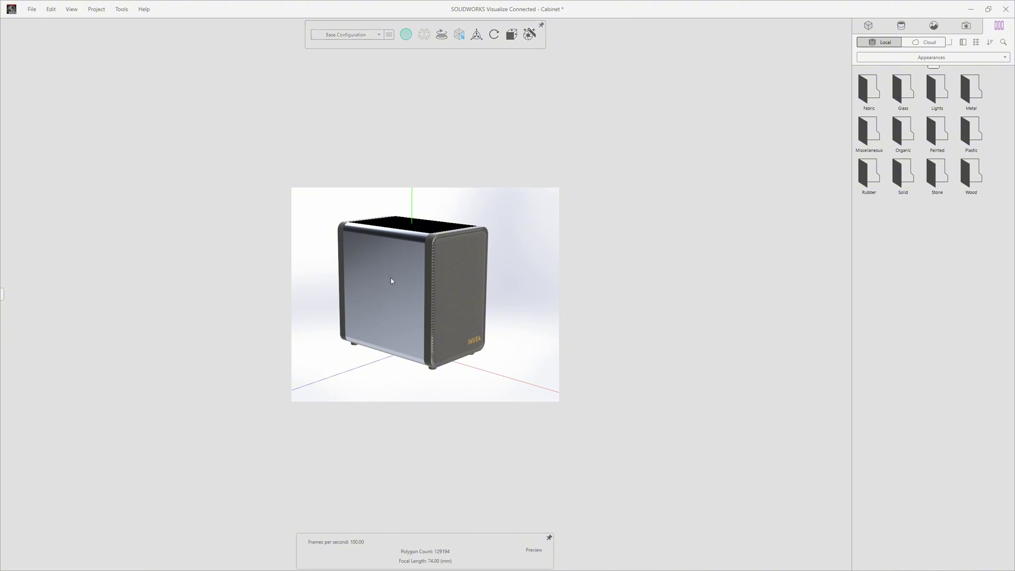
pyautogui.click(397, 254)
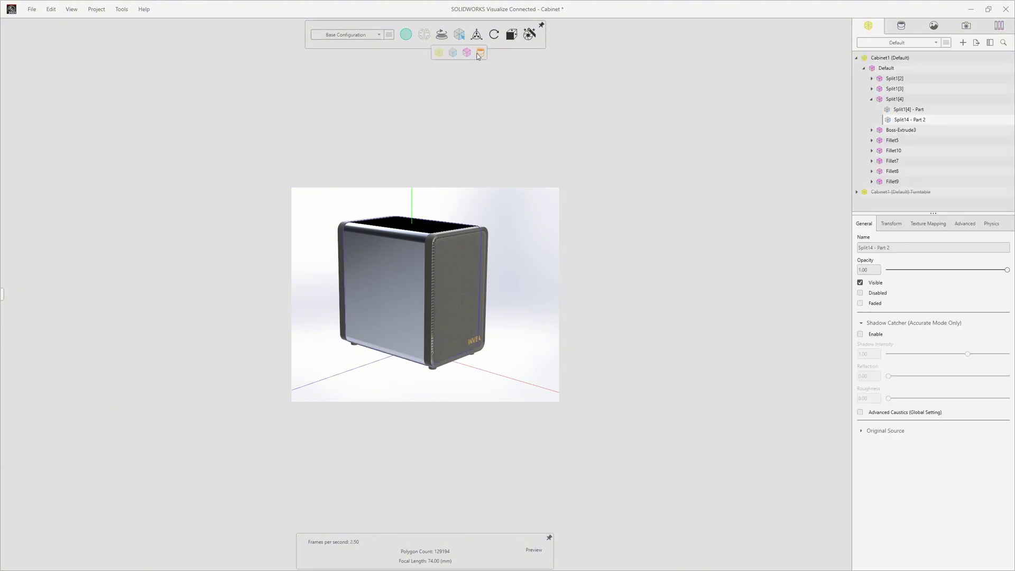
pyautogui.click(480, 52)
pyautogui.click(428, 264)
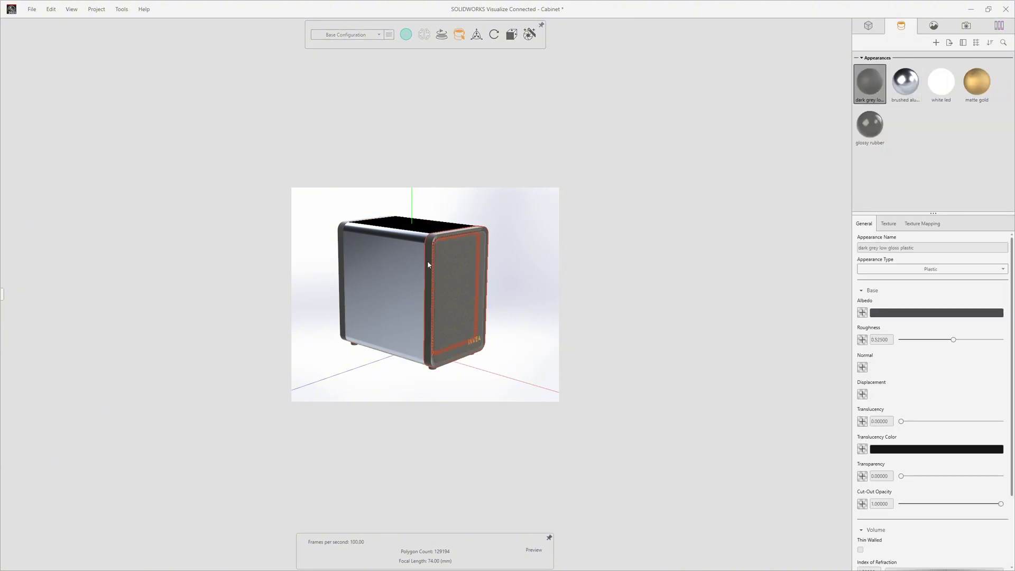
pyautogui.click(866, 87)
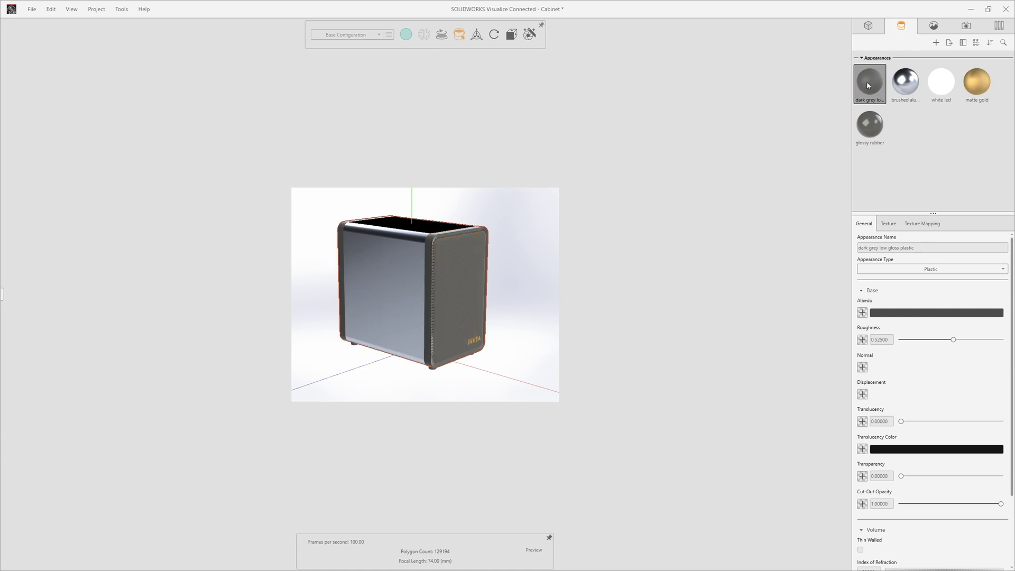
pyautogui.click(528, 262)
# Step: Select the whole cabinet by model, collapse its tree, check both the turntable and Cabinet1 (Default) models, and deselect
pyautogui.moveTo(458, 48)
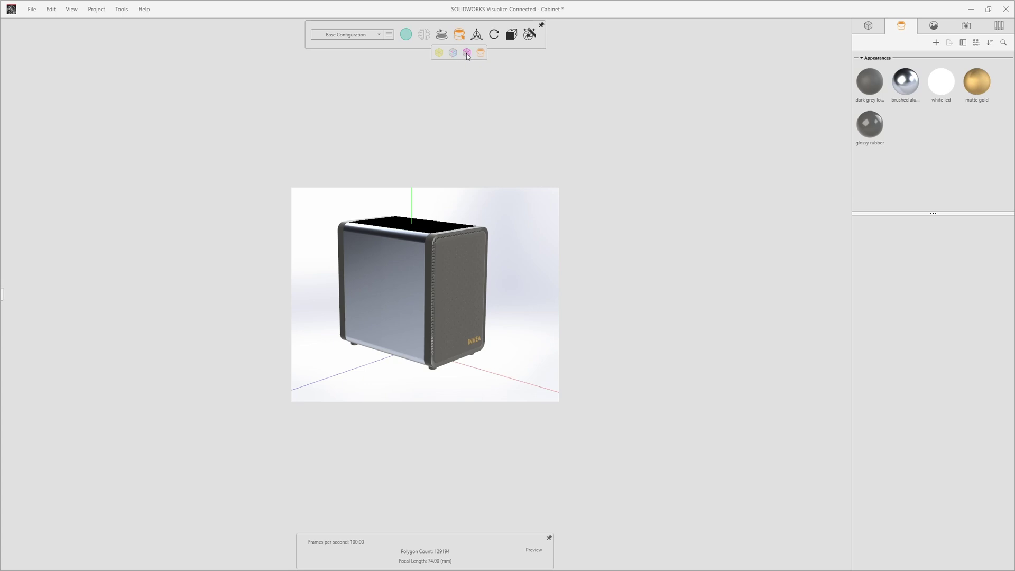
pyautogui.click(440, 53)
pyautogui.click(437, 245)
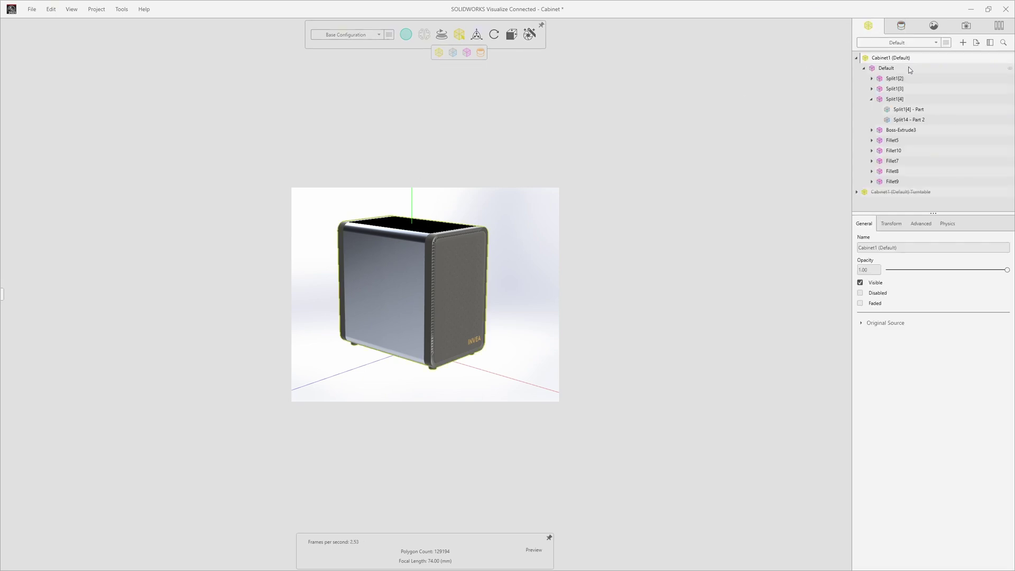
pyautogui.click(856, 57)
pyautogui.click(883, 69)
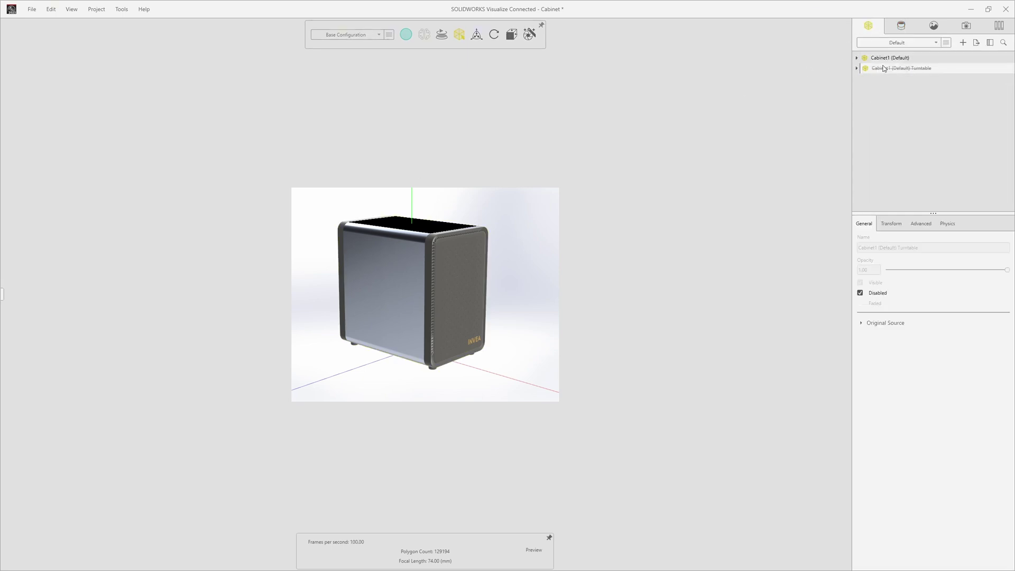
pyautogui.click(884, 59)
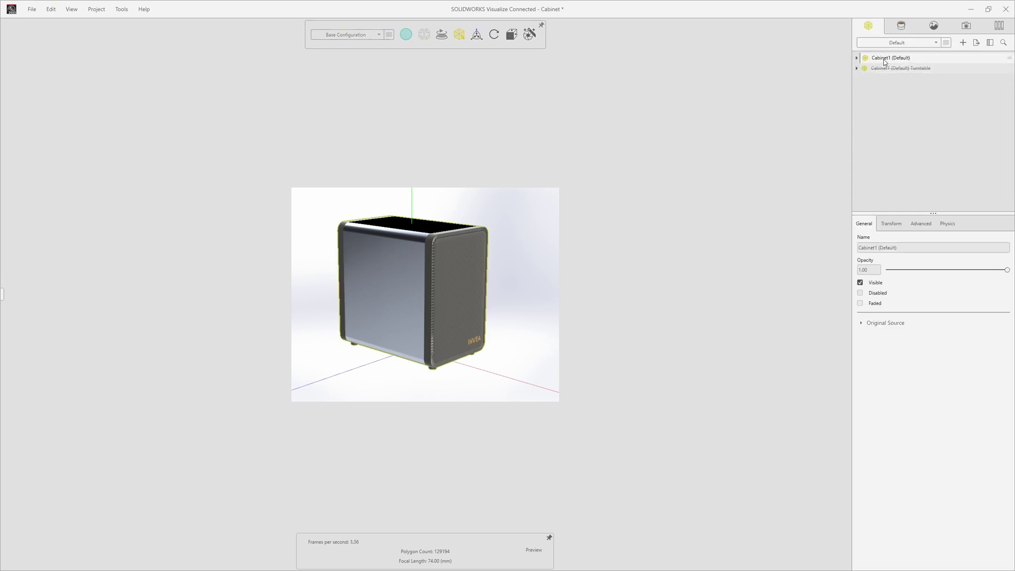
pyautogui.click(543, 216)
# Step: Try moving and rotating the Cabinet1 (Default) model with the object manipulator, and undo the transformation
pyautogui.moveTo(481, 37)
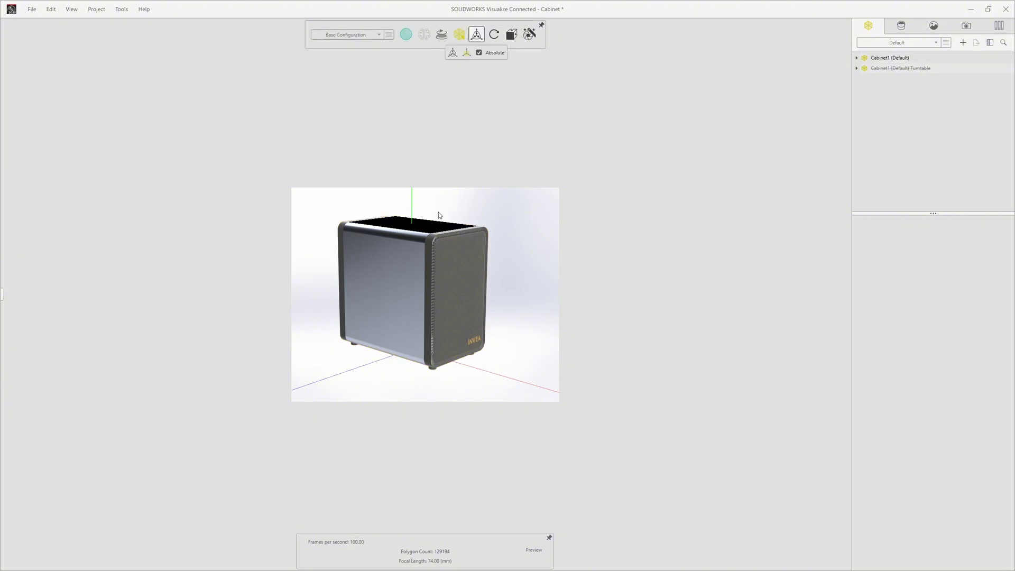
pyautogui.click(886, 59)
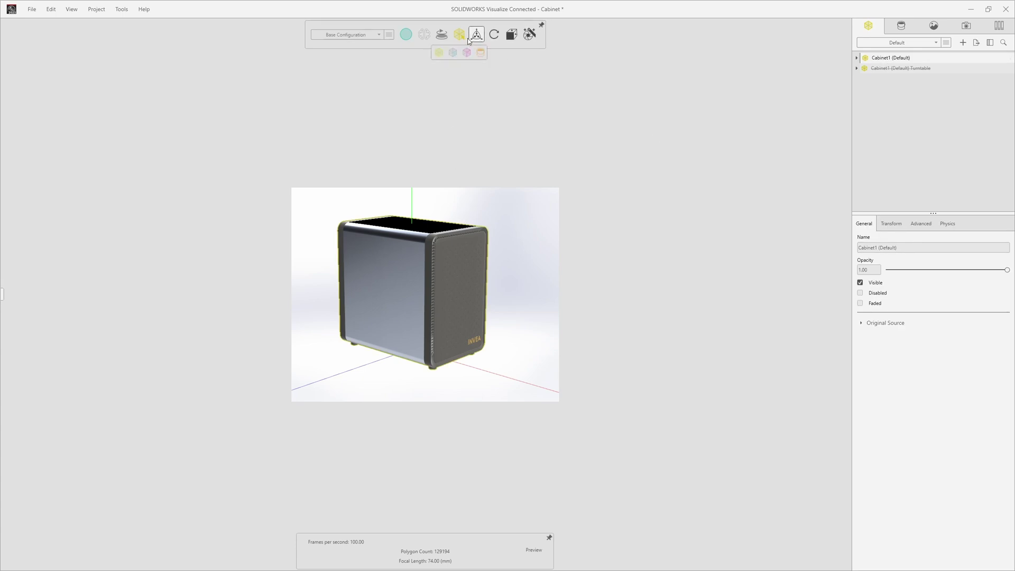
pyautogui.click(382, 267)
pyautogui.moveTo(413, 248)
pyautogui.mouseDown()
pyautogui.moveTo(413, 236)
pyautogui.moveTo(413, 246)
pyautogui.mouseUp()
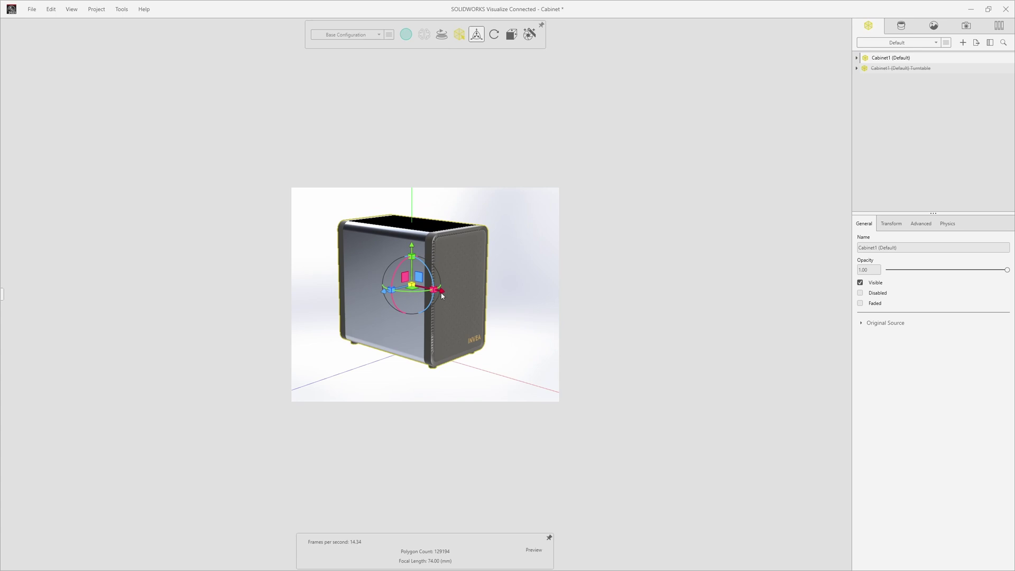
pyautogui.moveTo(418, 291); pyautogui.dragTo(498, 296)
pyautogui.click(518, 313)
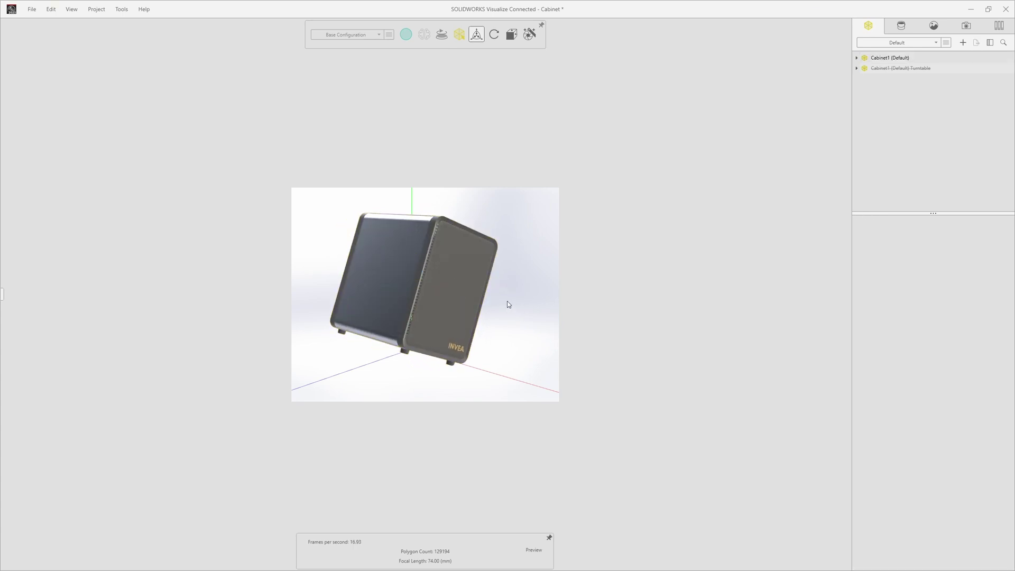
pyautogui.hotkey('ctrl', 'z')
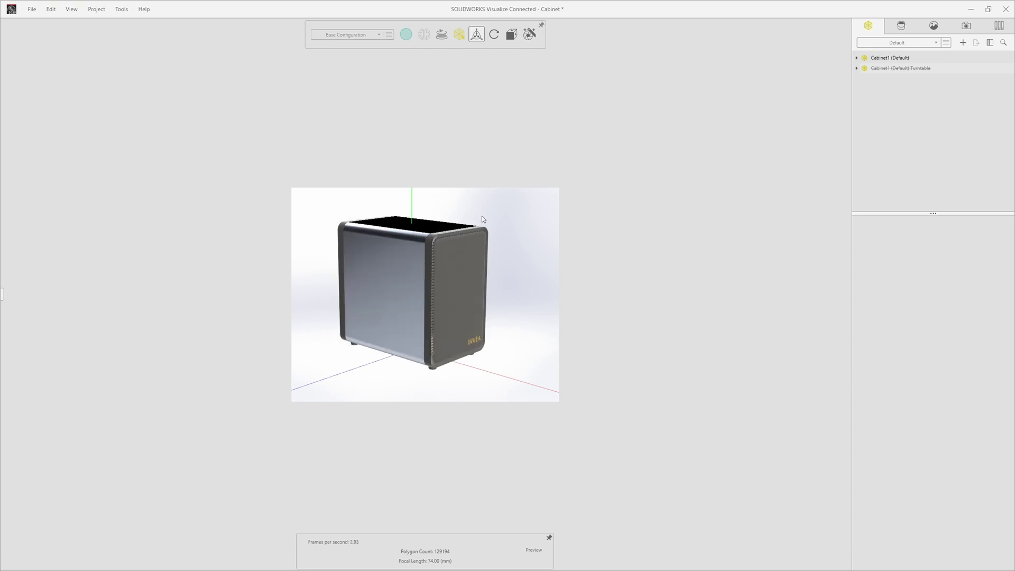
# Step: Orbit the view around the cabinet with the Rotate camera tool and bring up the other camera tools, including Zoom
pyautogui.click(497, 34)
pyautogui.click(467, 52)
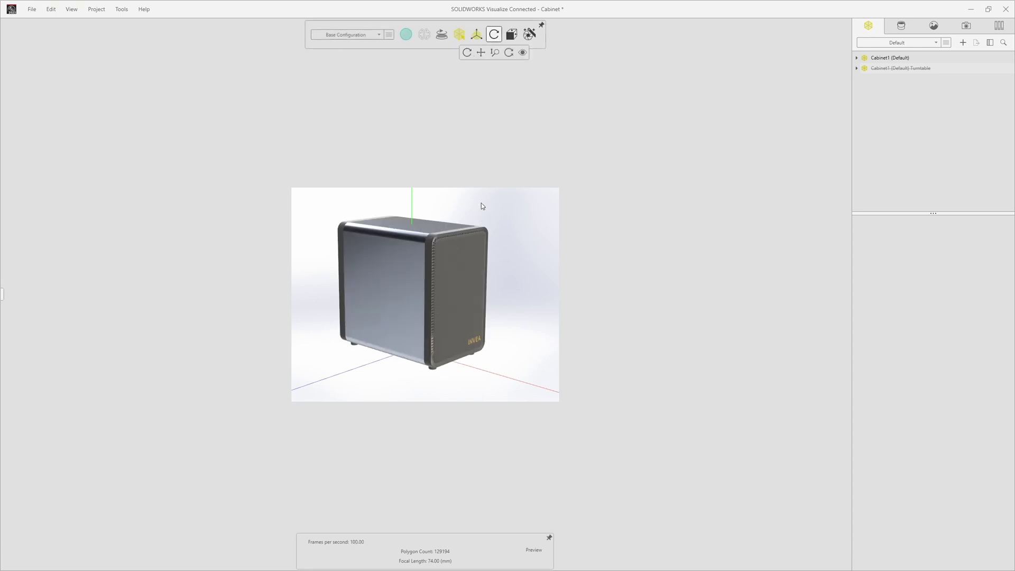
pyautogui.moveTo(481, 203); pyautogui.dragTo(479, 89)
pyautogui.click(495, 36)
pyautogui.click(495, 35)
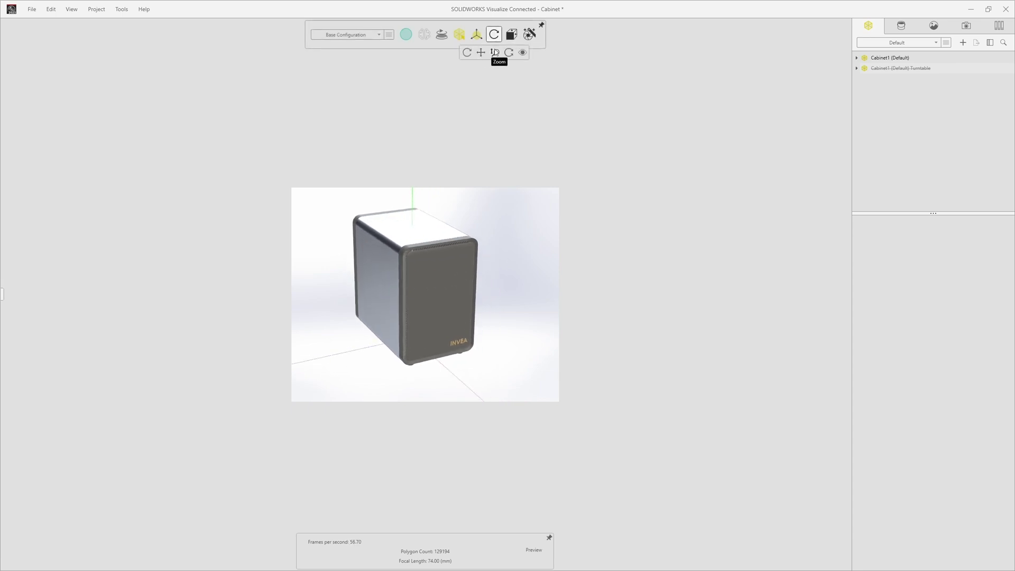
# Step: Look at the cabinet through several view presets, including straight-on and isometric angles
pyautogui.click(512, 35)
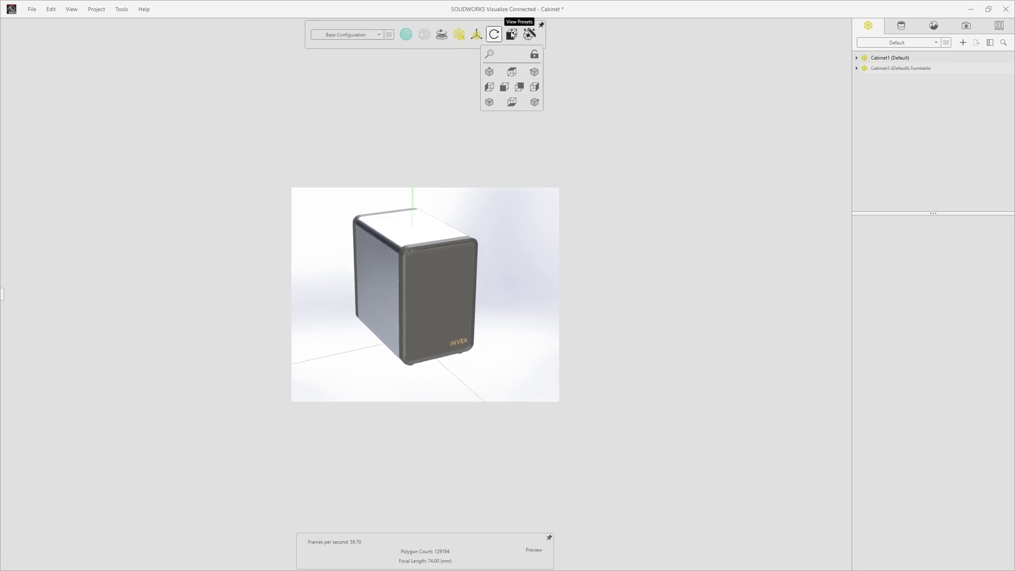
pyautogui.click(535, 83)
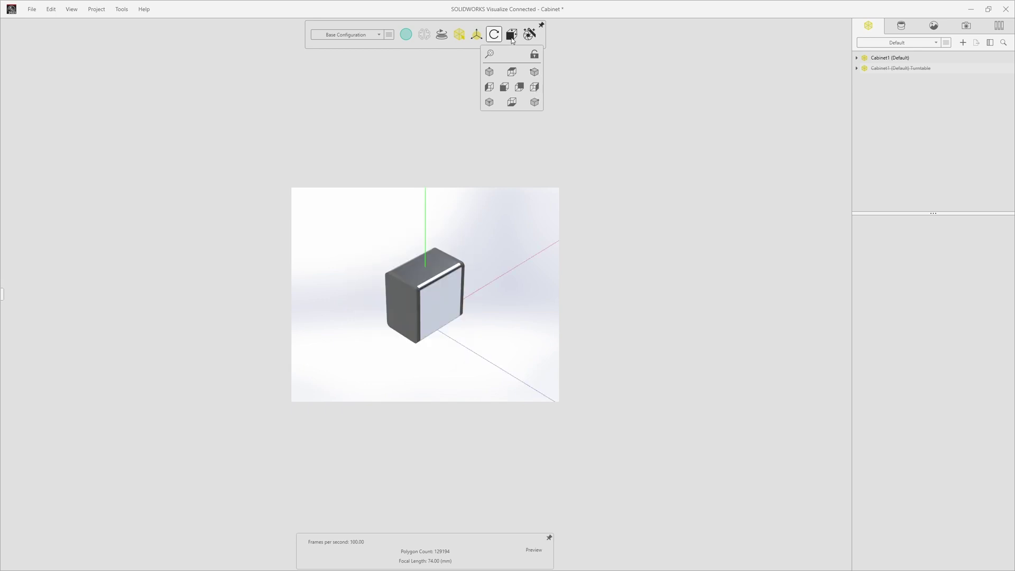
pyautogui.click(512, 72)
pyautogui.click(534, 89)
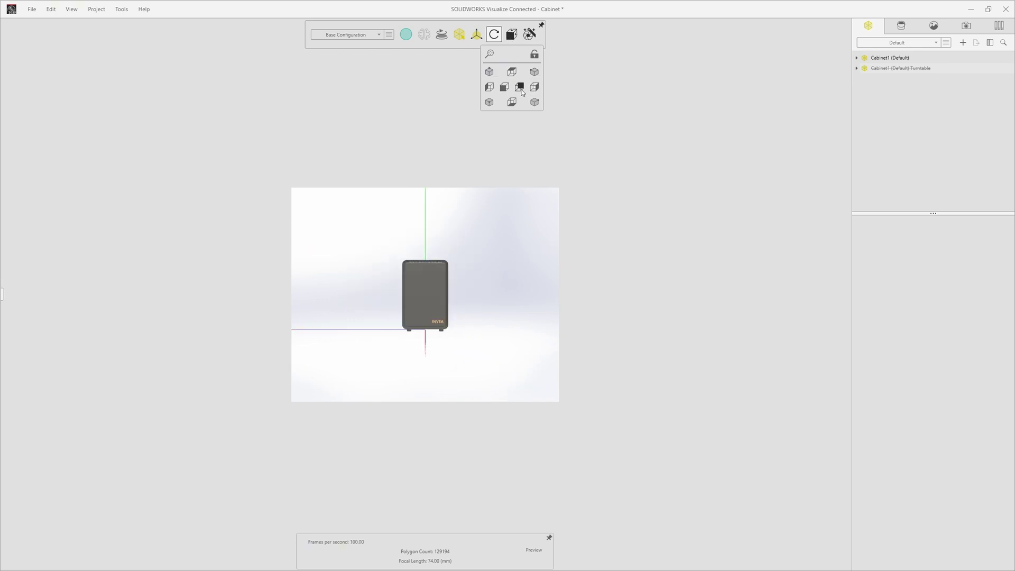
pyautogui.click(519, 87)
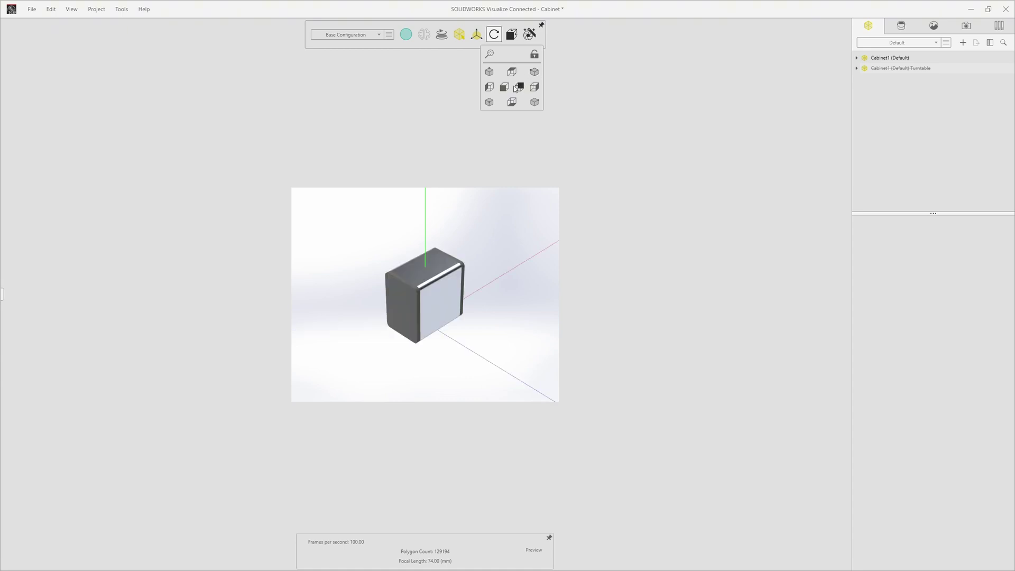
pyautogui.click(490, 72)
pyautogui.click(533, 102)
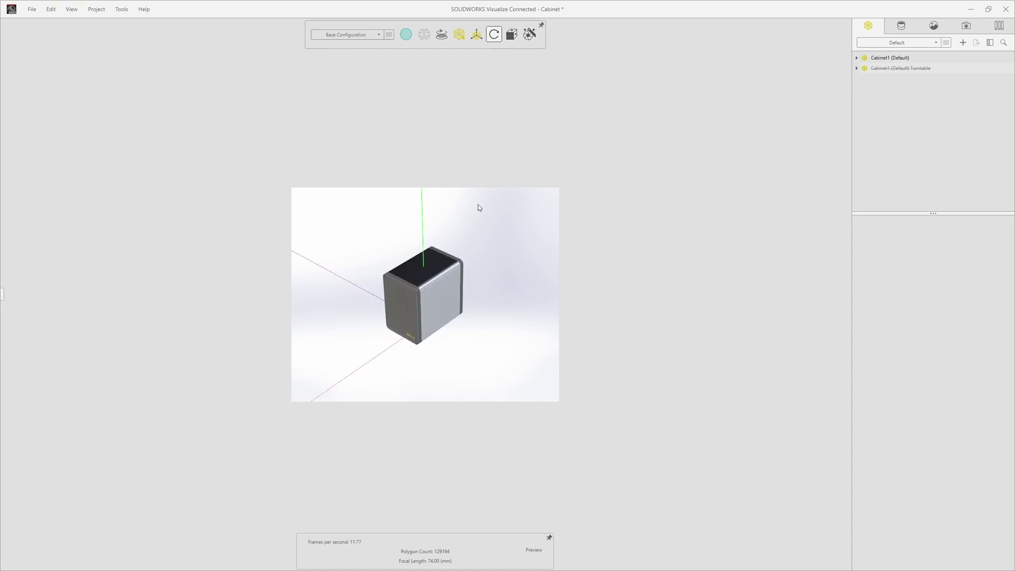
# Step: Review the output types and image presets in the Render Output Wizard, including Panoramic View and Interactive View, and leave without rendering
pyautogui.click(530, 35)
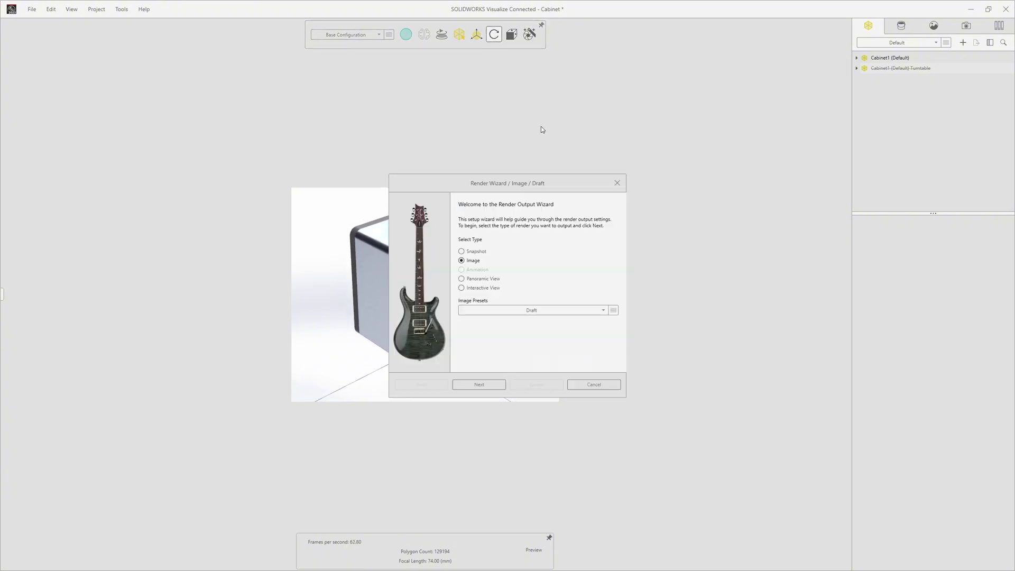
pyautogui.click(478, 278)
pyautogui.click(478, 288)
pyautogui.click(474, 261)
pyautogui.click(523, 310)
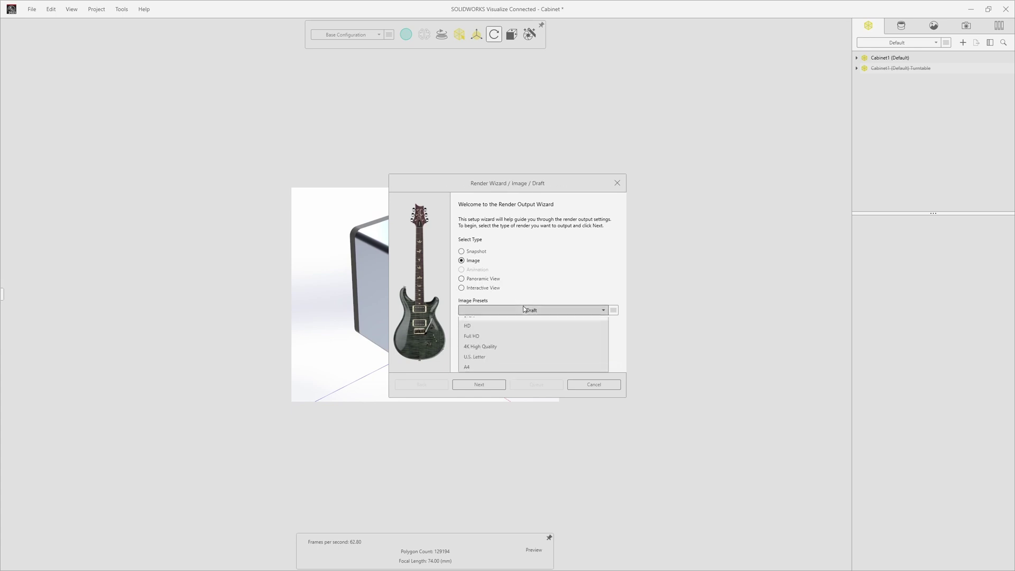
pyautogui.click(512, 352)
pyautogui.click(594, 384)
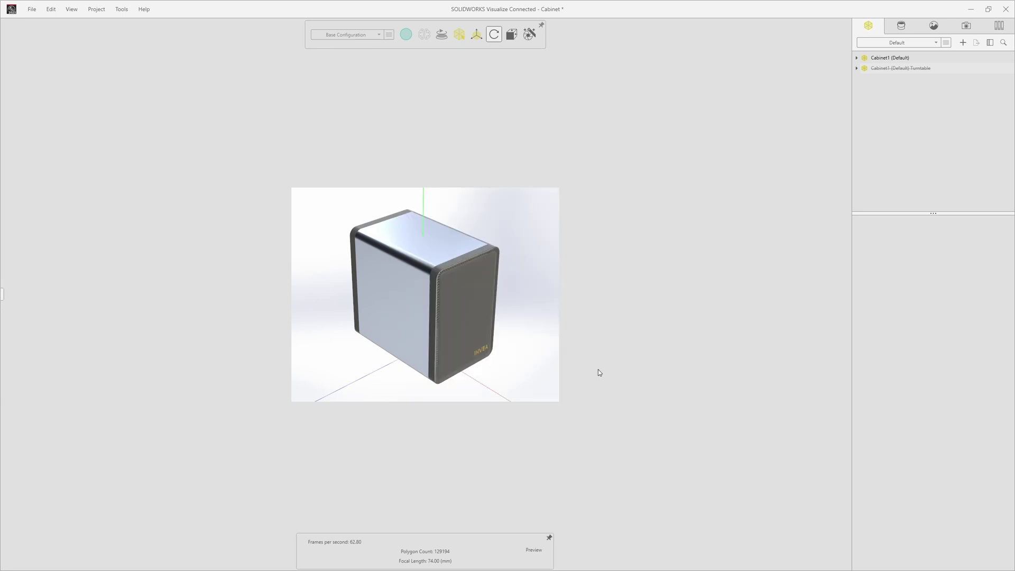
# Step: Switch the viewport to Accurate render mode and set the render pass limit to 1000
pyautogui.moveTo(532, 283)
pyautogui.mouseDown()
pyautogui.moveTo(537, 301)
pyautogui.moveTo(545, 286)
pyautogui.mouseUp()
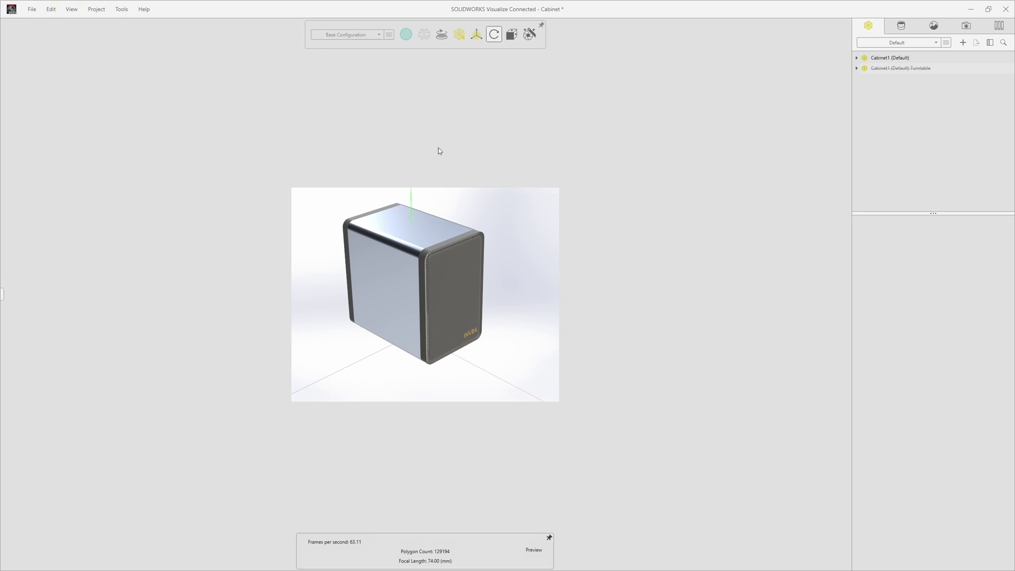
pyautogui.moveTo(406, 35)
pyautogui.click(420, 51)
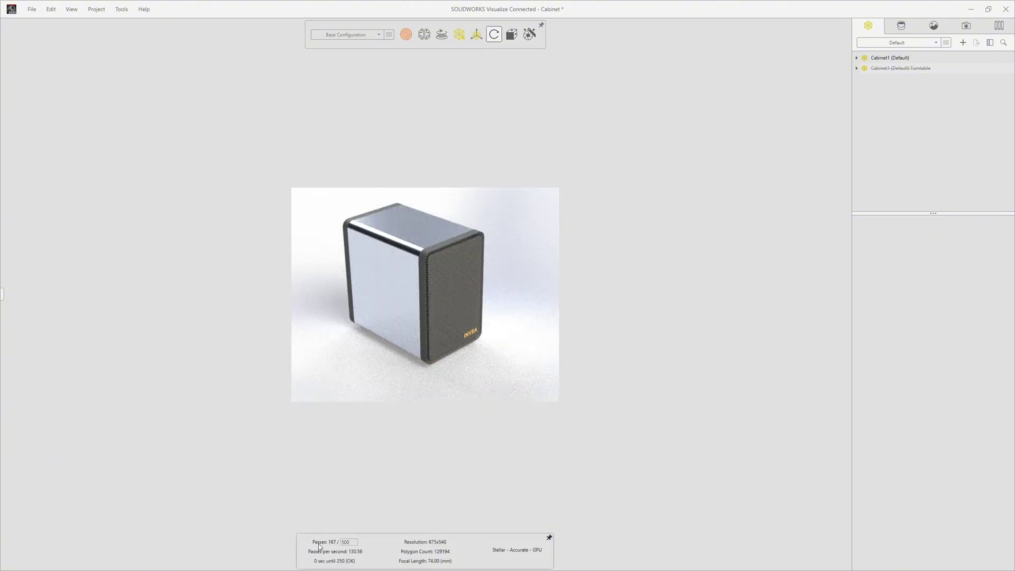
pyautogui.doubleClick(347, 543)
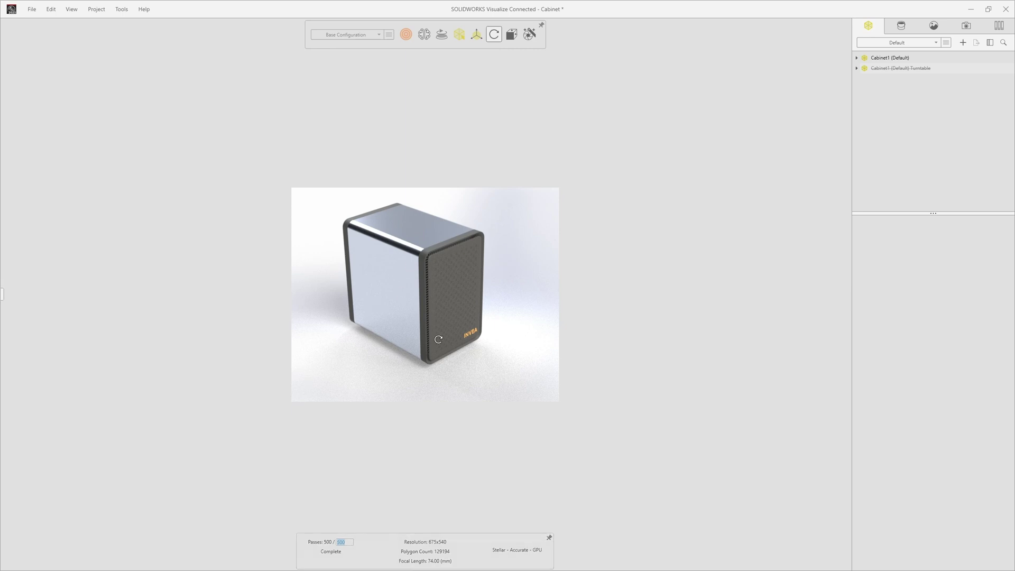
pyautogui.write('1000')
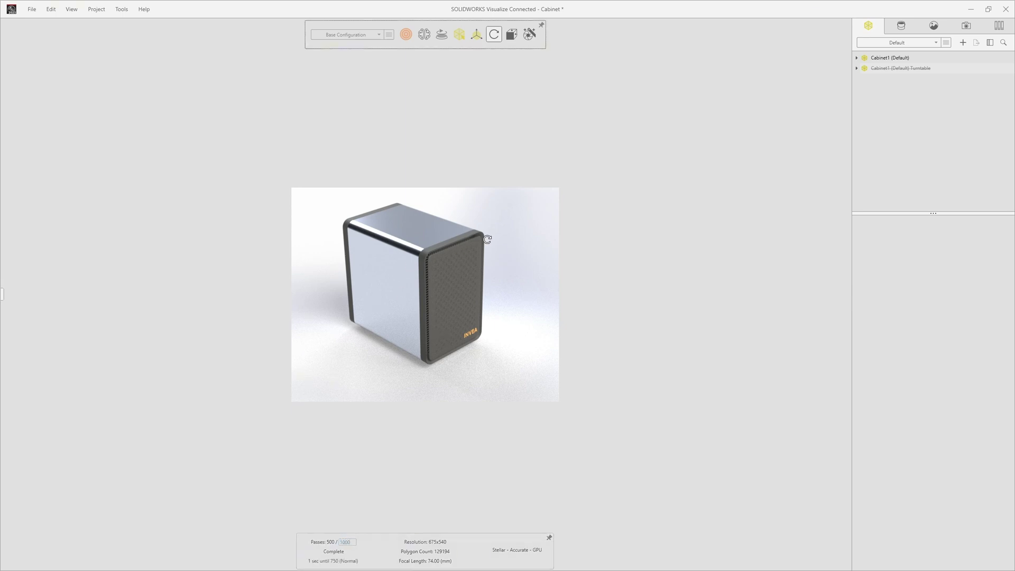
pyautogui.moveTo(511, 234); pyautogui.dragTo(464, 339)
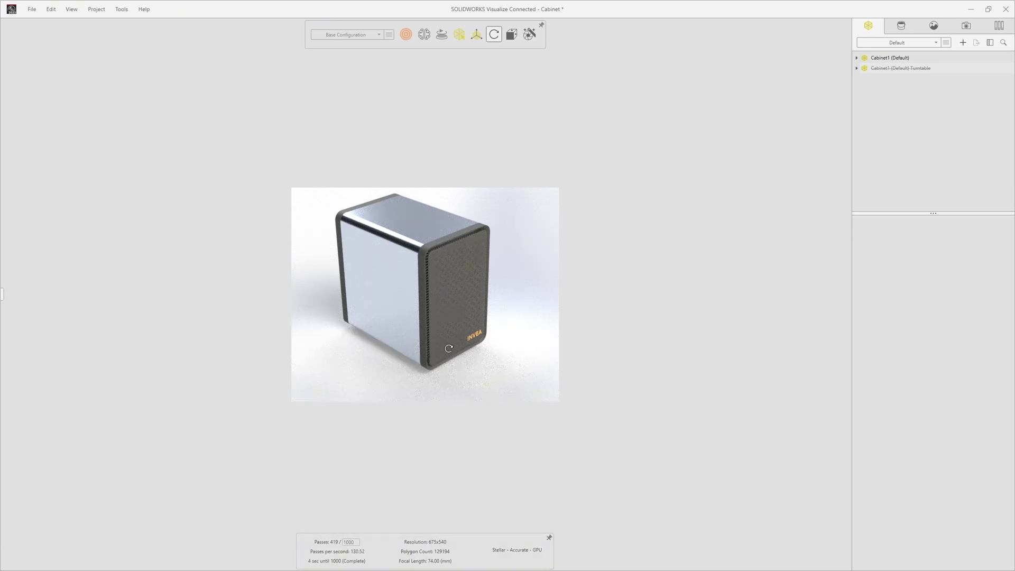
# Step: Lower the render pass limit to 500 and then 300, and orbit the cabinet to re-render it
pyautogui.doubleClick(351, 540)
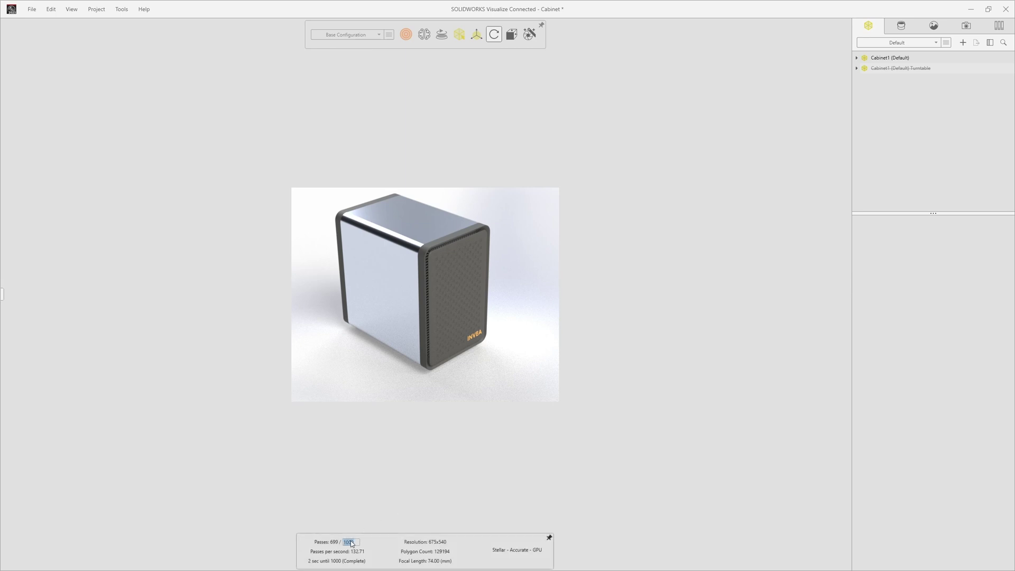
pyautogui.write('500')
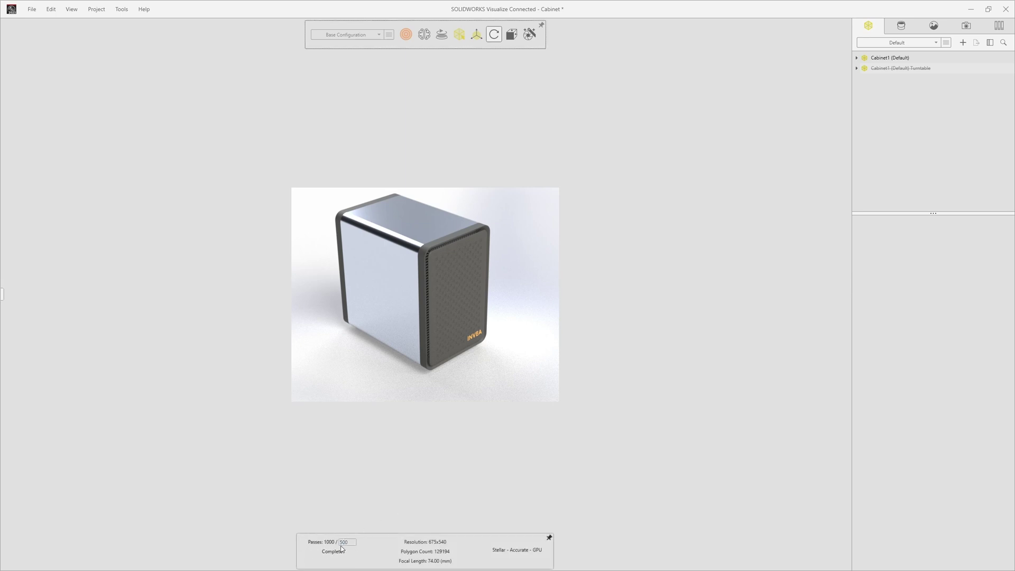
pyautogui.doubleClick(351, 542)
pyautogui.moveTo(491, 382); pyautogui.dragTo(493, 378)
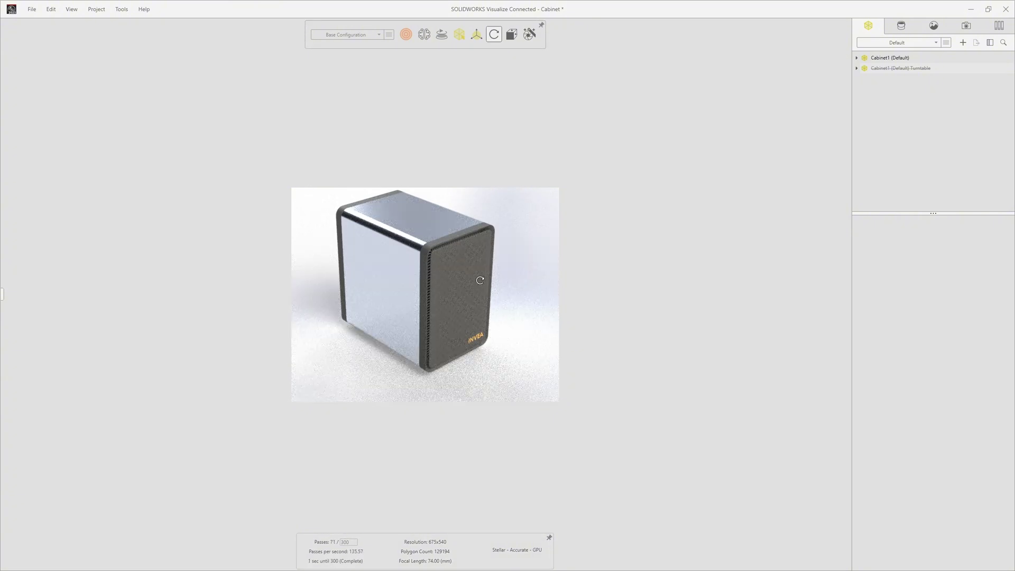
pyautogui.moveTo(418, 299); pyautogui.dragTo(443, 287)
# Step: Set the 3D viewport's maximum resolution to 1920x1080 in the program options and re-render the cabinet
pyautogui.click(119, 10)
pyautogui.click(134, 118)
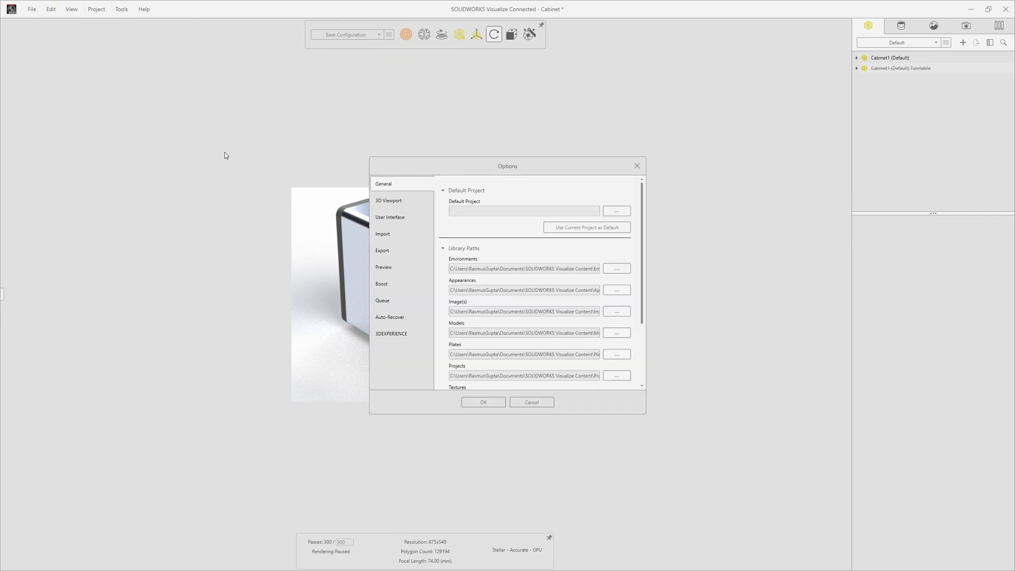
pyautogui.click(388, 203)
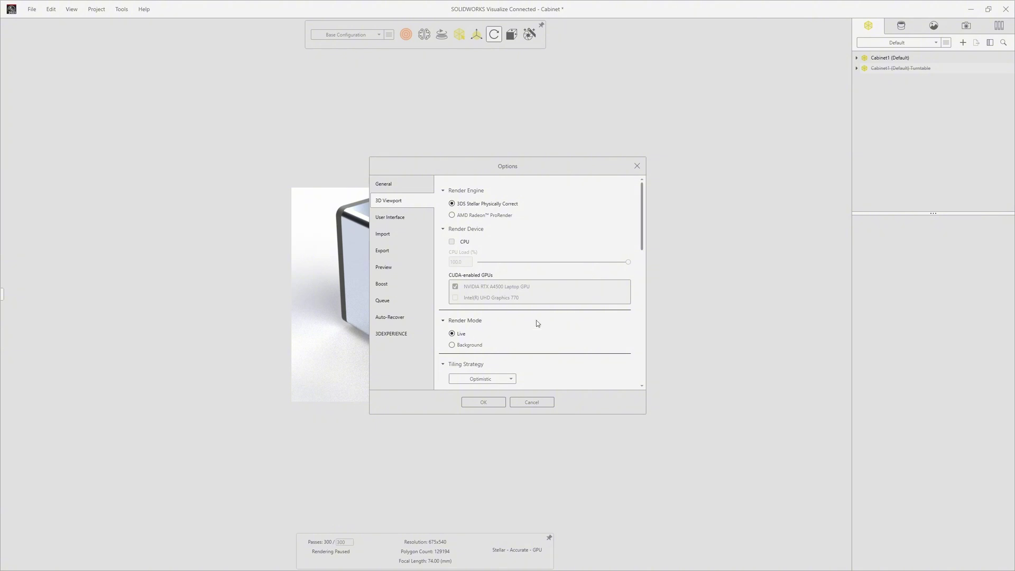
pyautogui.scroll(-5, 578, 349)
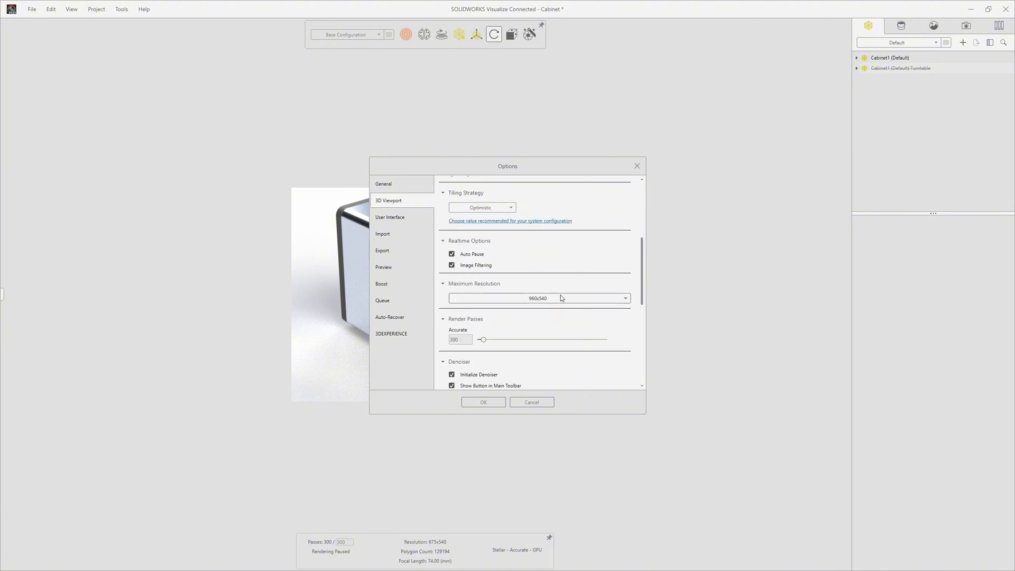
pyautogui.click(561, 298)
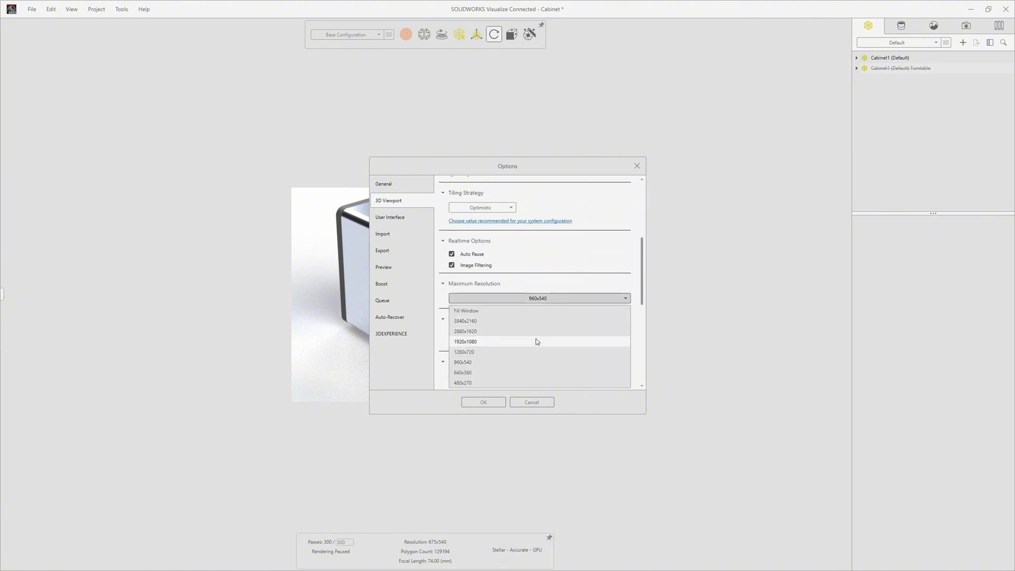
pyautogui.click(537, 341)
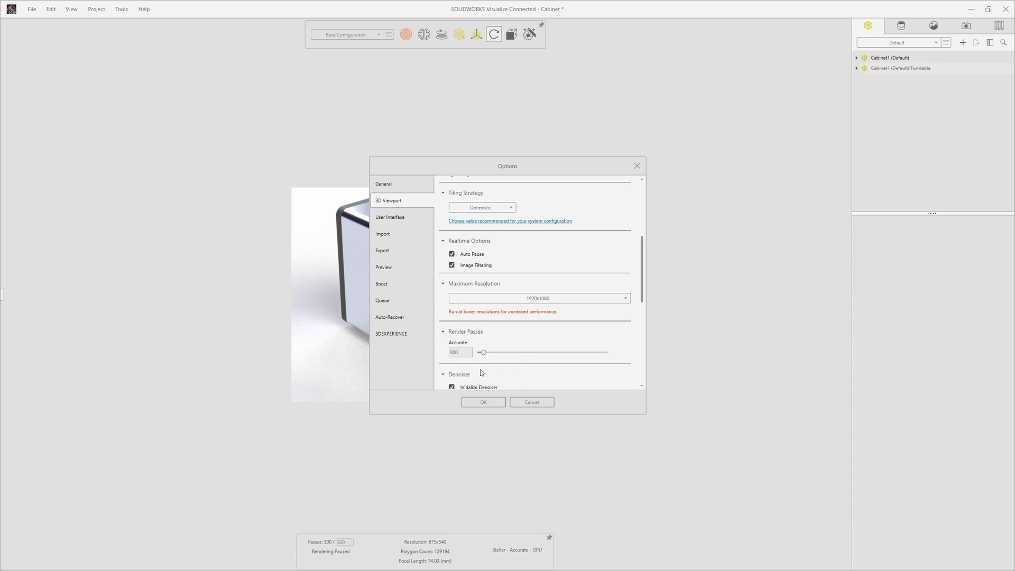
pyautogui.click(518, 299)
pyautogui.click(519, 300)
pyautogui.click(484, 403)
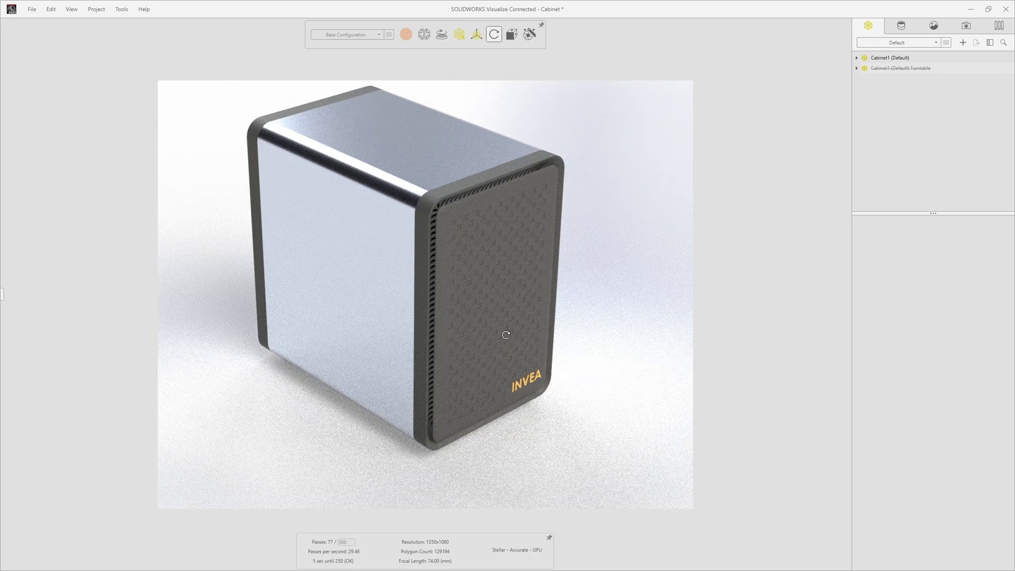
pyautogui.moveTo(505, 336); pyautogui.dragTo(510, 335)
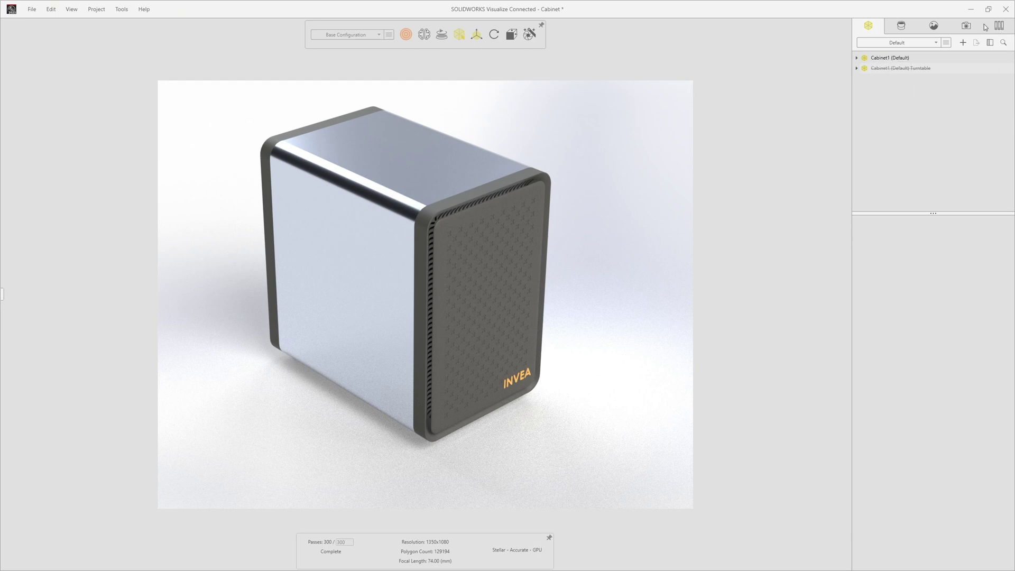
# Step: Download a bright Studio Soft plate from the cloud library's Studios folder and apply it as the scene's backdrop
pyautogui.click(997, 26)
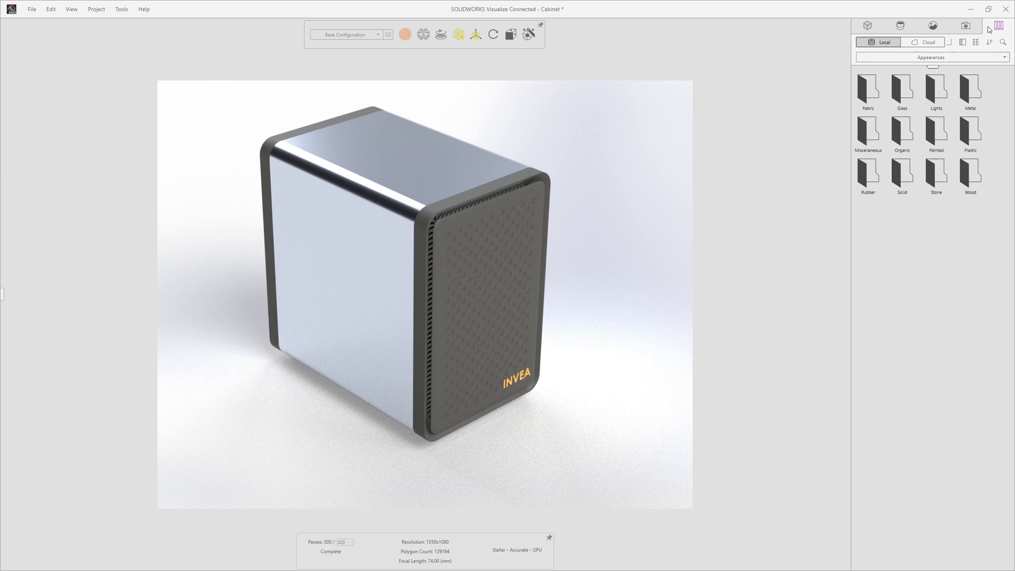
pyautogui.click(932, 59)
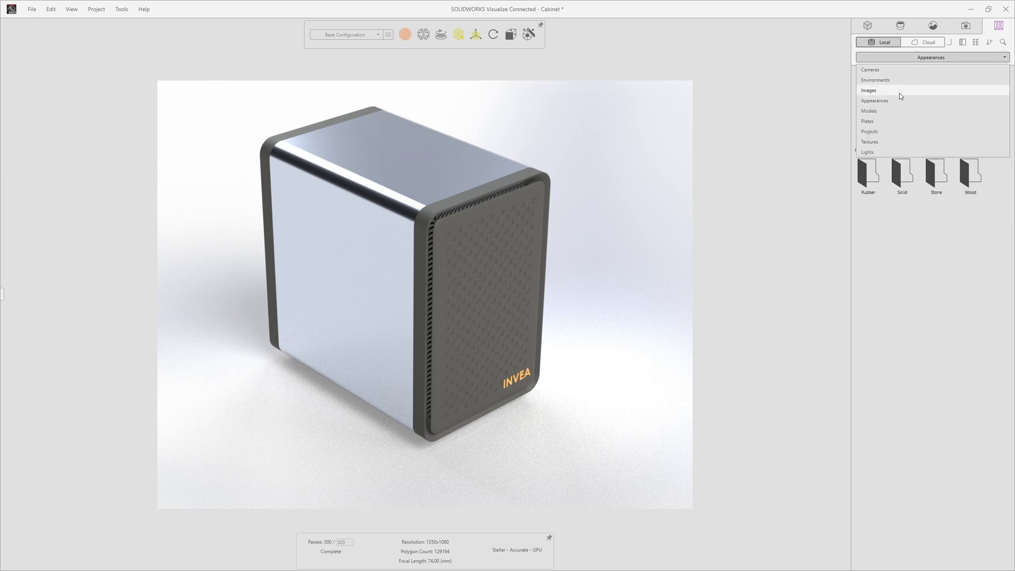
pyautogui.click(893, 120)
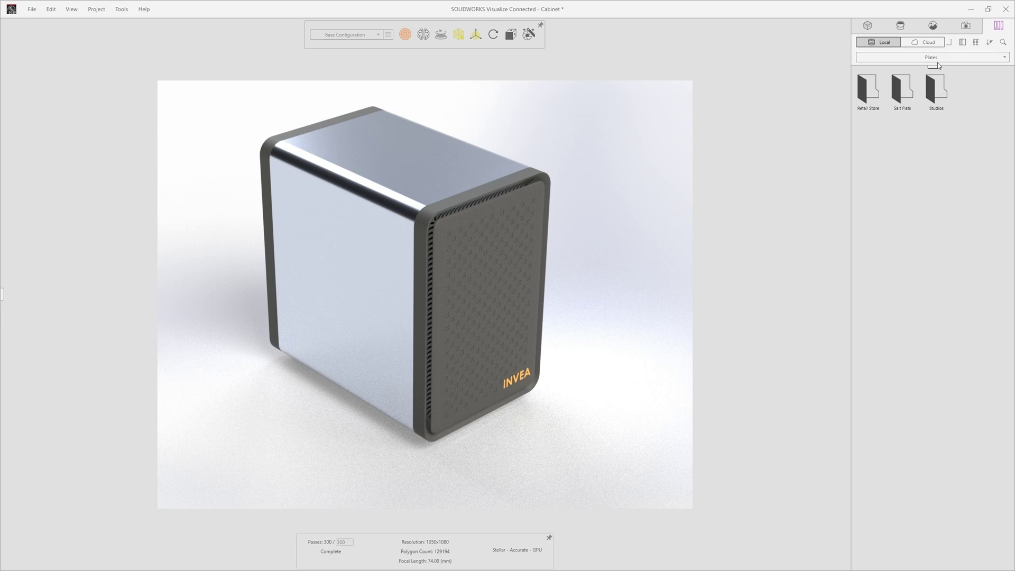
pyautogui.click(933, 46)
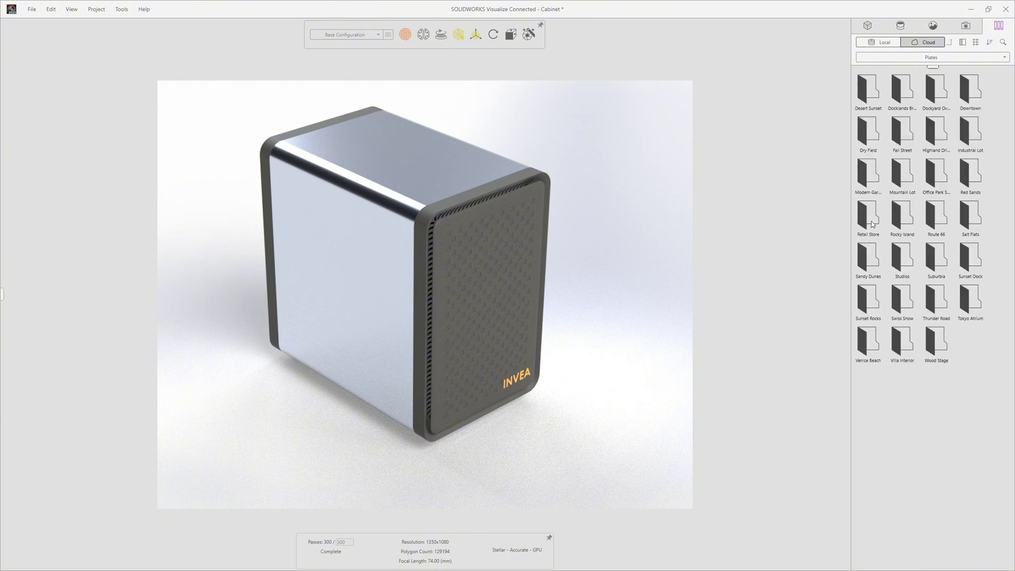
pyautogui.doubleClick(903, 259)
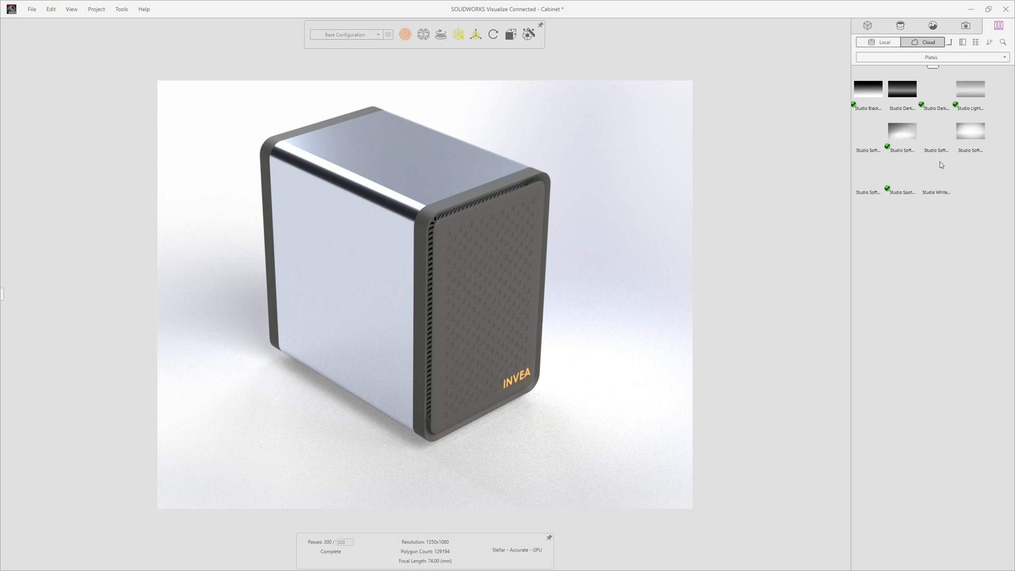
pyautogui.click(939, 134)
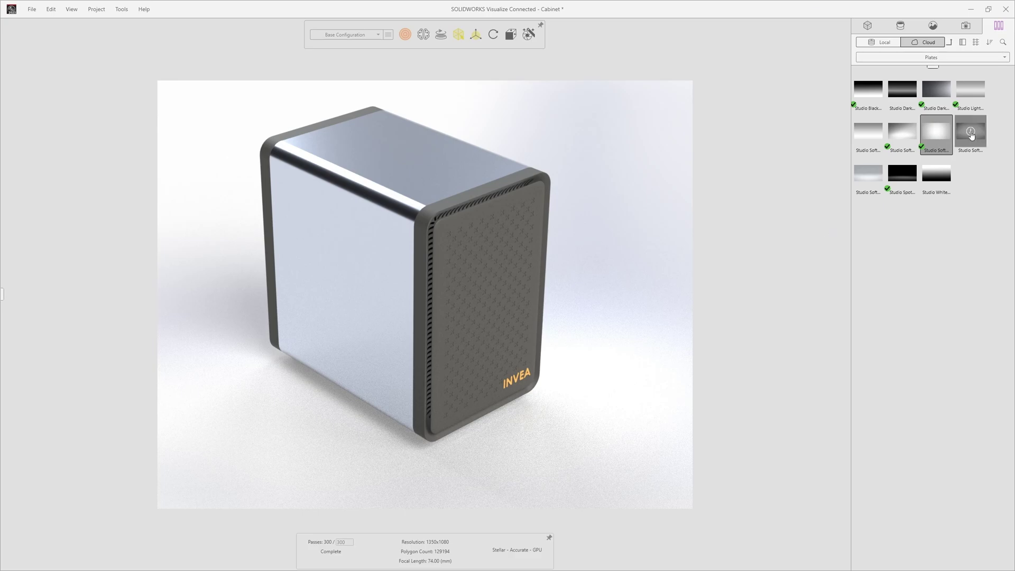
pyautogui.moveTo(970, 130); pyautogui.dragTo(741, 287)
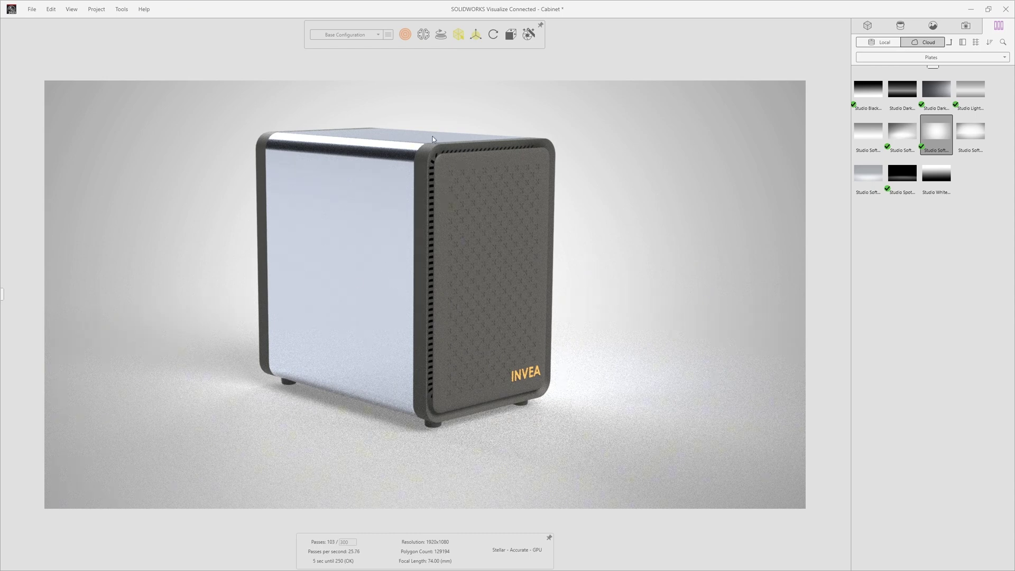
# Step: Download the Black High Gloss appearance from the cloud library's Plastic folder and apply it to the cabinet's frame and front panel
pyautogui.click(940, 59)
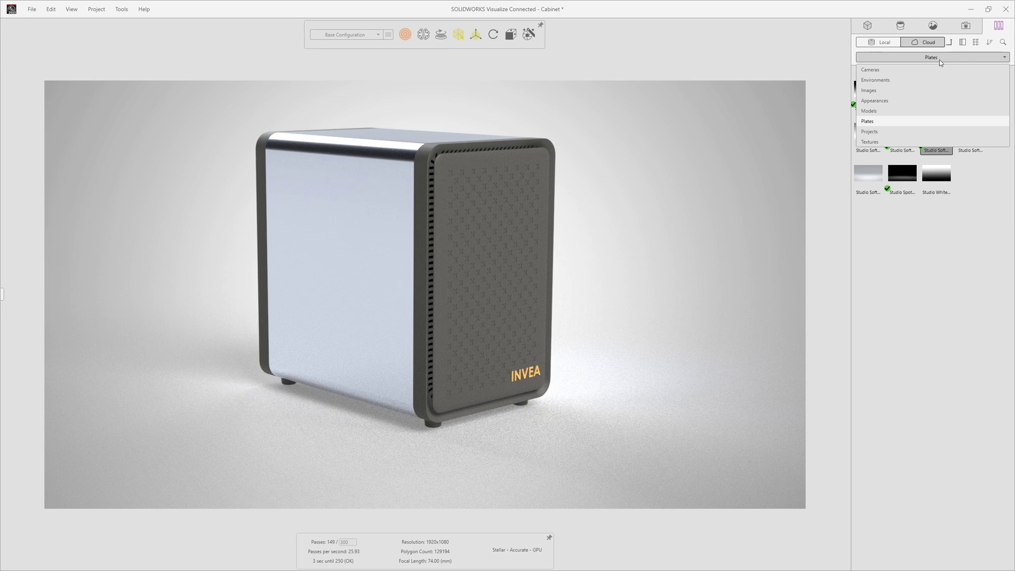
pyautogui.click(918, 101)
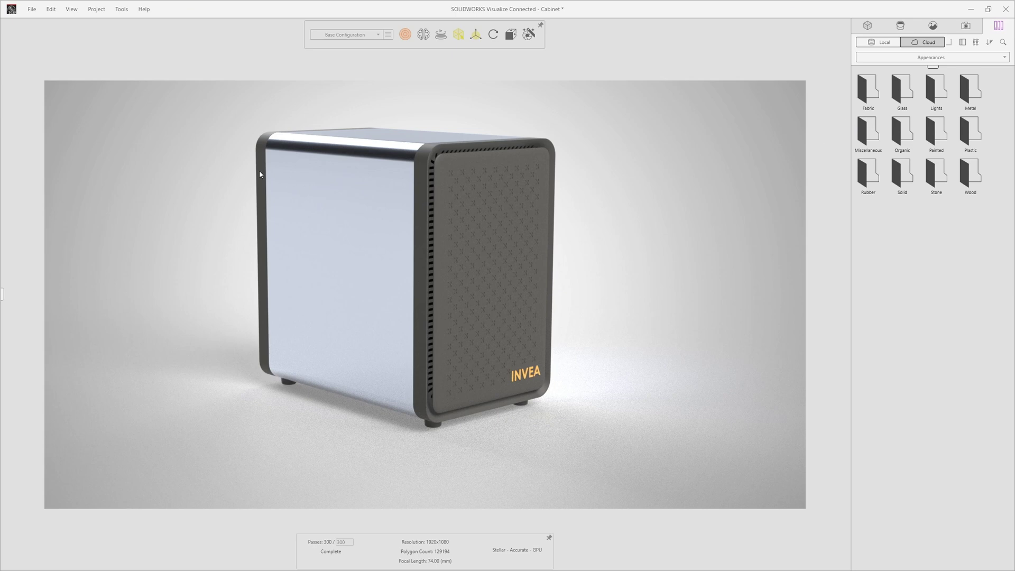
pyautogui.doubleClick(940, 135)
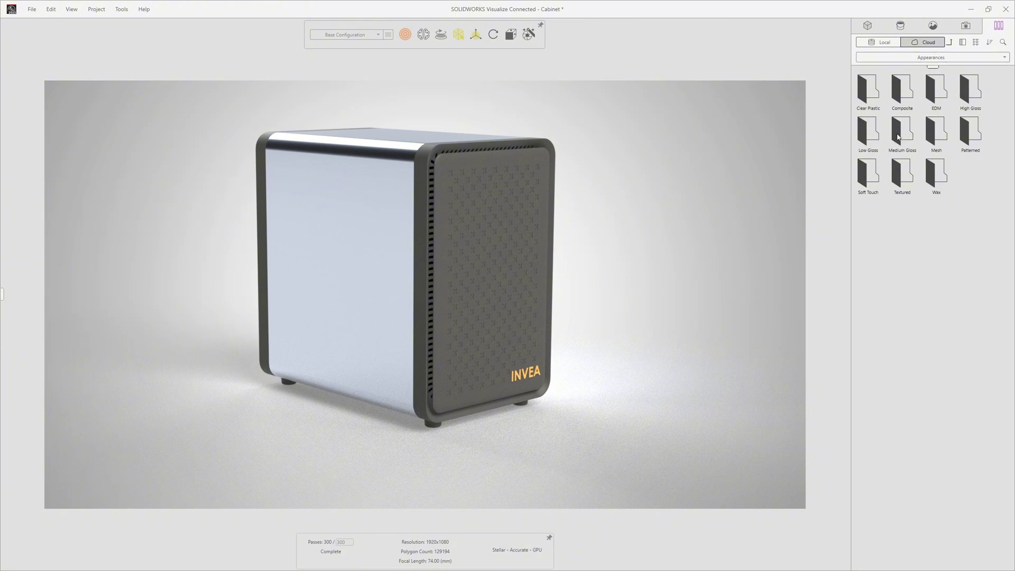
pyautogui.doubleClick(974, 85)
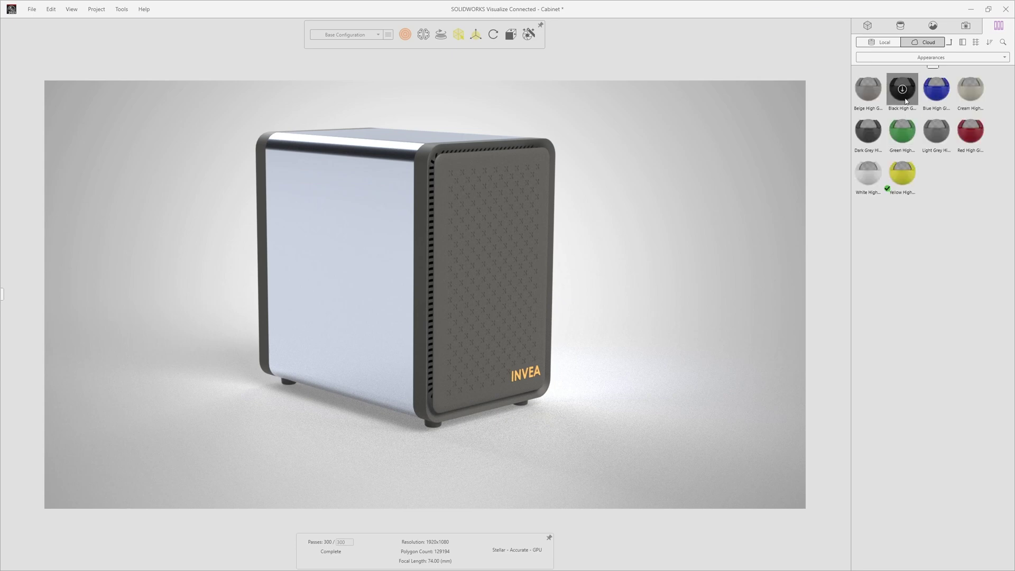
pyautogui.click(903, 91)
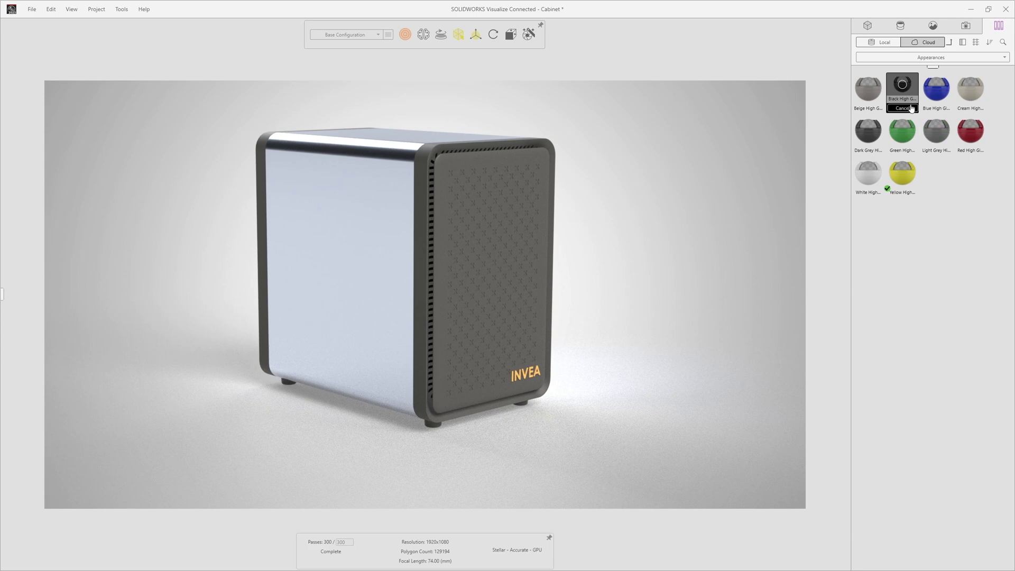
pyautogui.moveTo(902, 89); pyautogui.dragTo(553, 228)
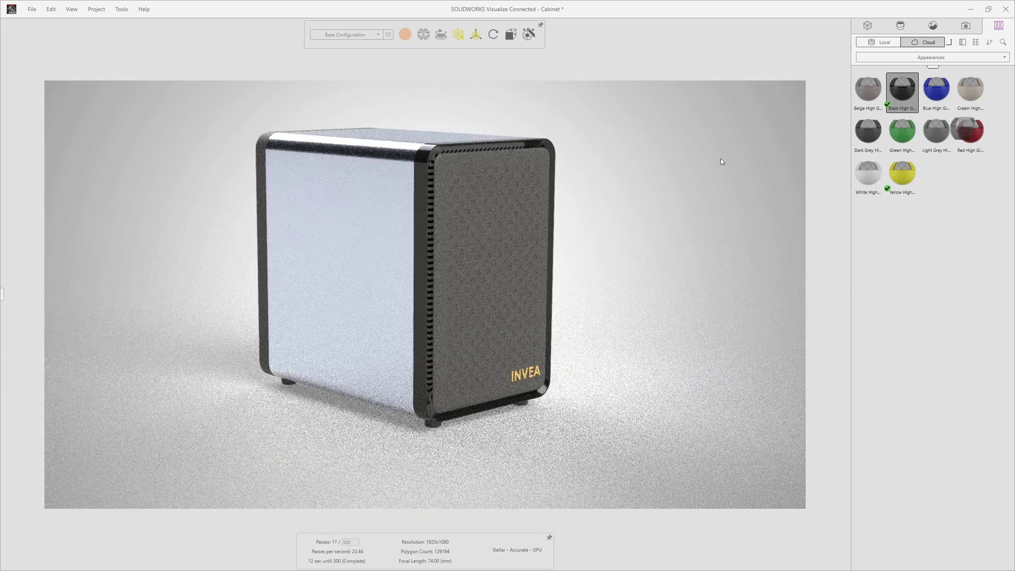
pyautogui.moveTo(722, 162); pyautogui.dragTo(519, 177)
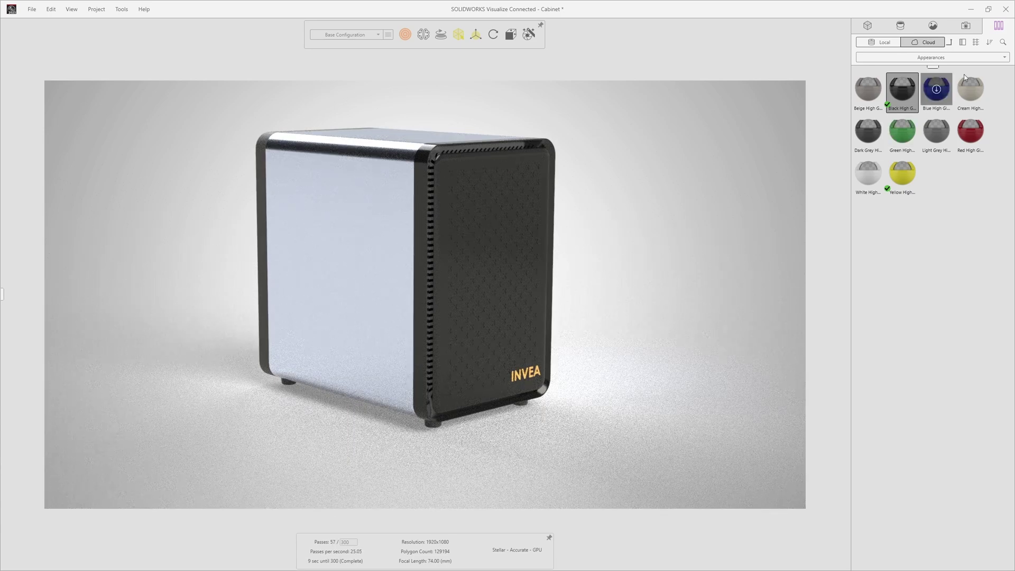
# Step: Download Dark Grey High Gloss, try it on the frame and front panel, and reapply Black High Gloss to both
pyautogui.click(875, 130)
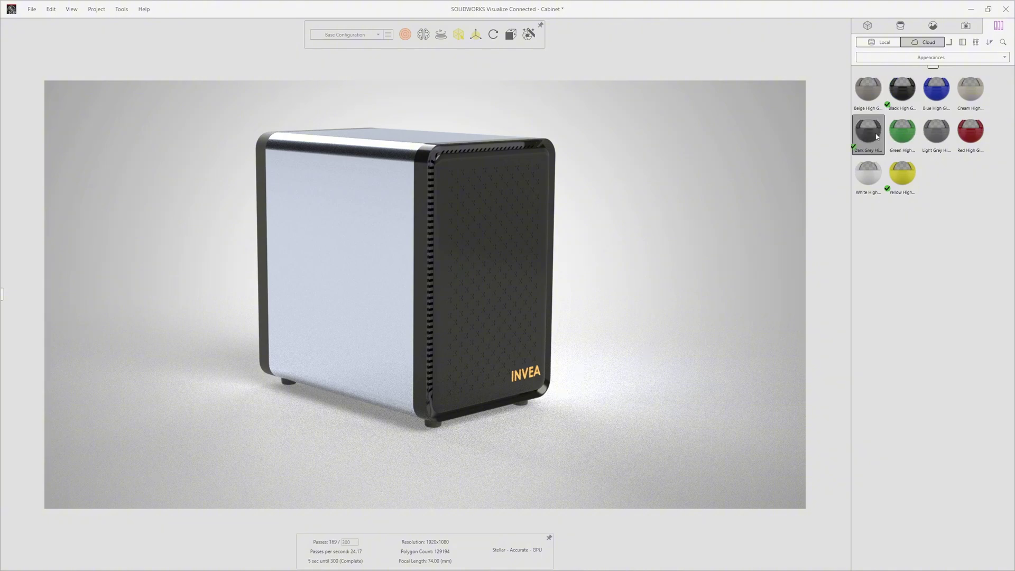
pyautogui.moveTo(875, 137); pyautogui.dragTo(555, 159)
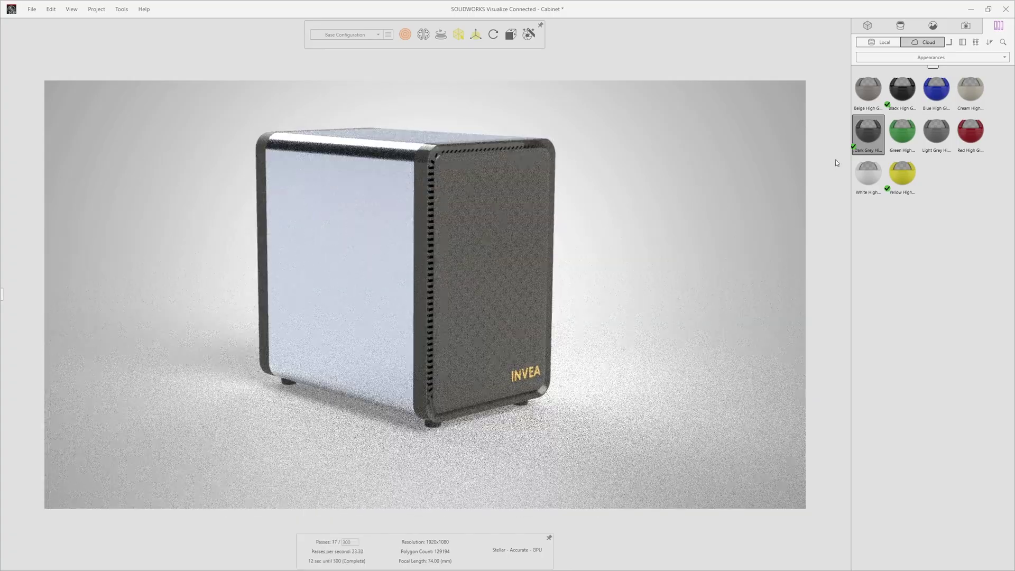
pyautogui.moveTo(901, 100); pyautogui.dragTo(507, 246)
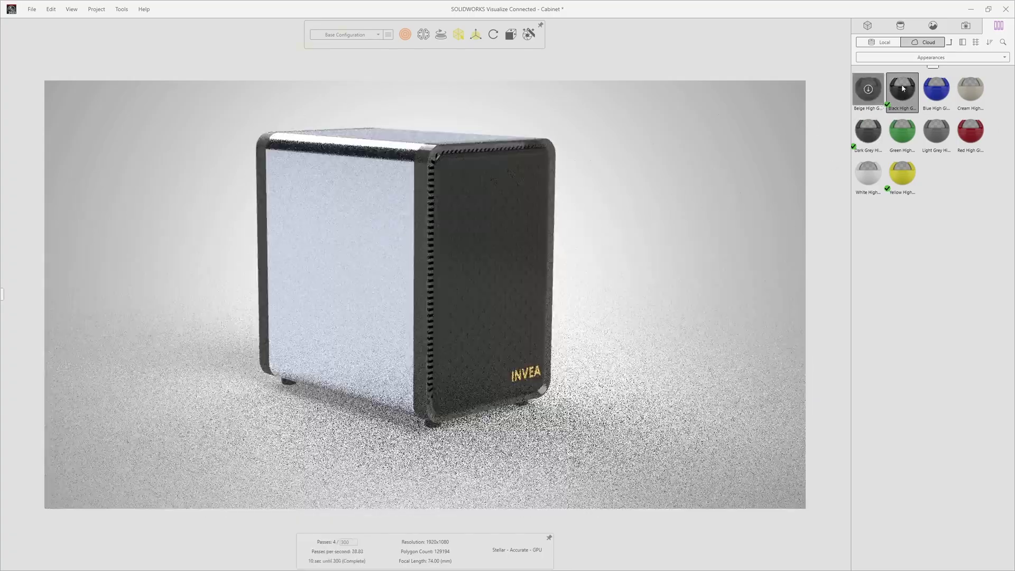
pyautogui.moveTo(903, 94); pyautogui.dragTo(547, 150)
# Step: Apply Matte Rubber from the cloud library's Rubber appearances to the feet on the cabinet's underside
pyautogui.moveTo(626, 222); pyautogui.dragTo(800, 137)
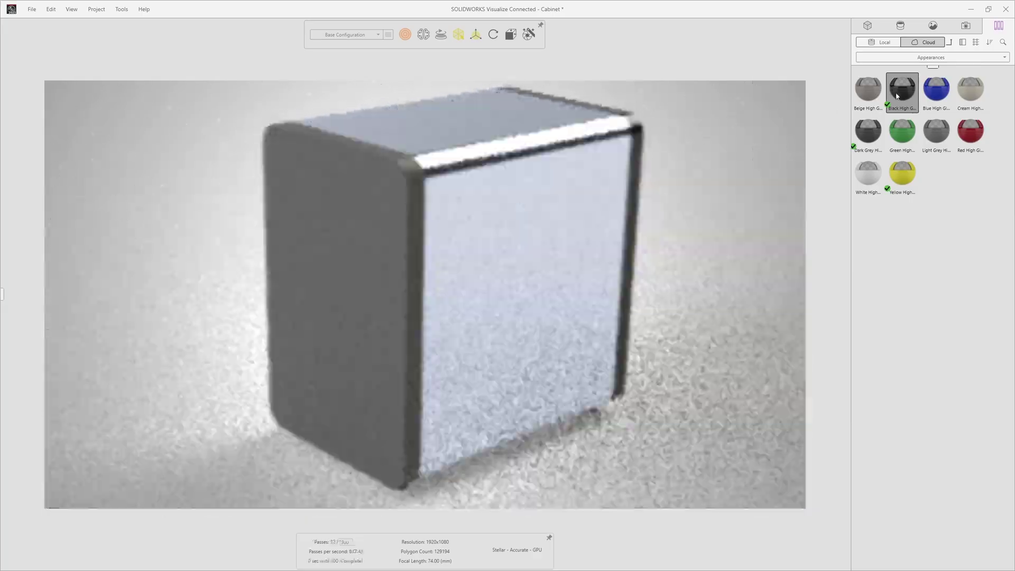
pyautogui.scroll(3, 550, 384)
pyautogui.scroll(-3, 550, 385)
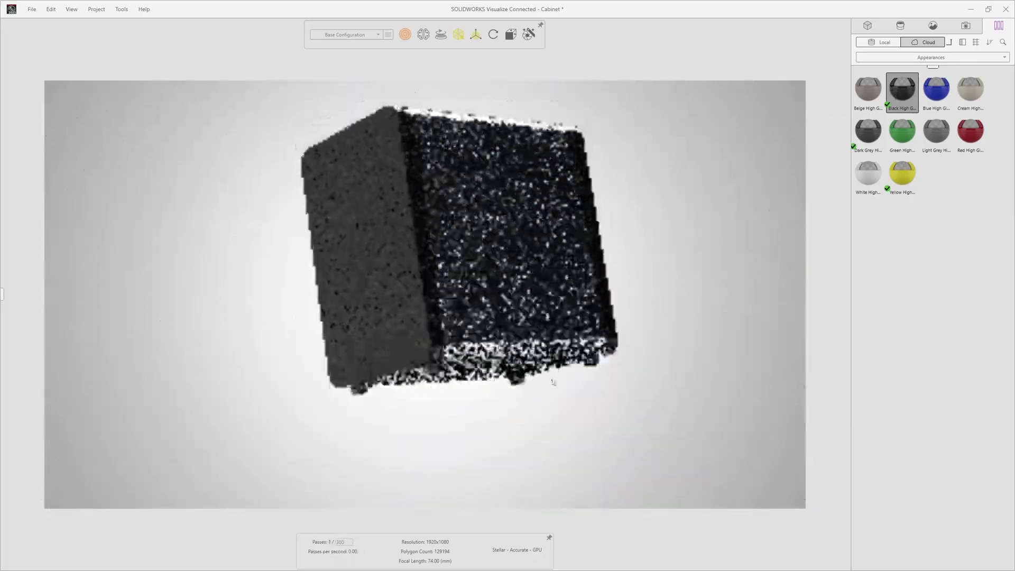
pyautogui.moveTo(550, 385); pyautogui.dragTo(787, 283)
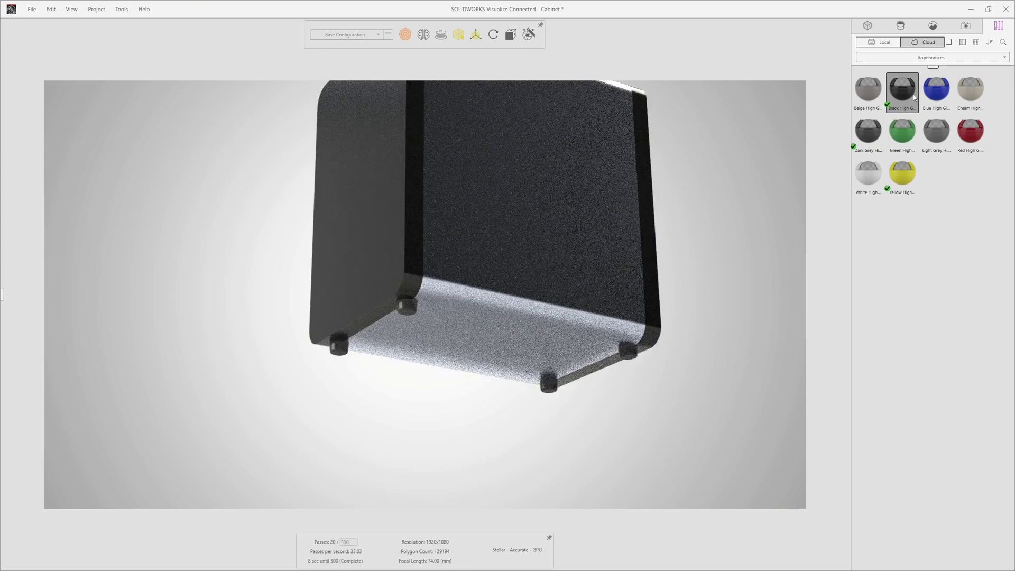
pyautogui.click(950, 43)
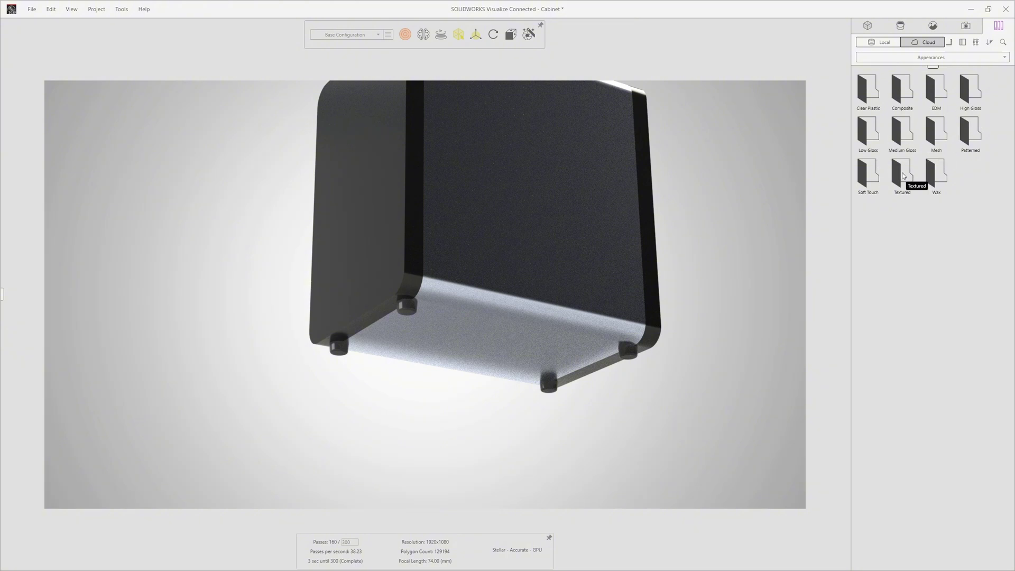
pyautogui.click(949, 43)
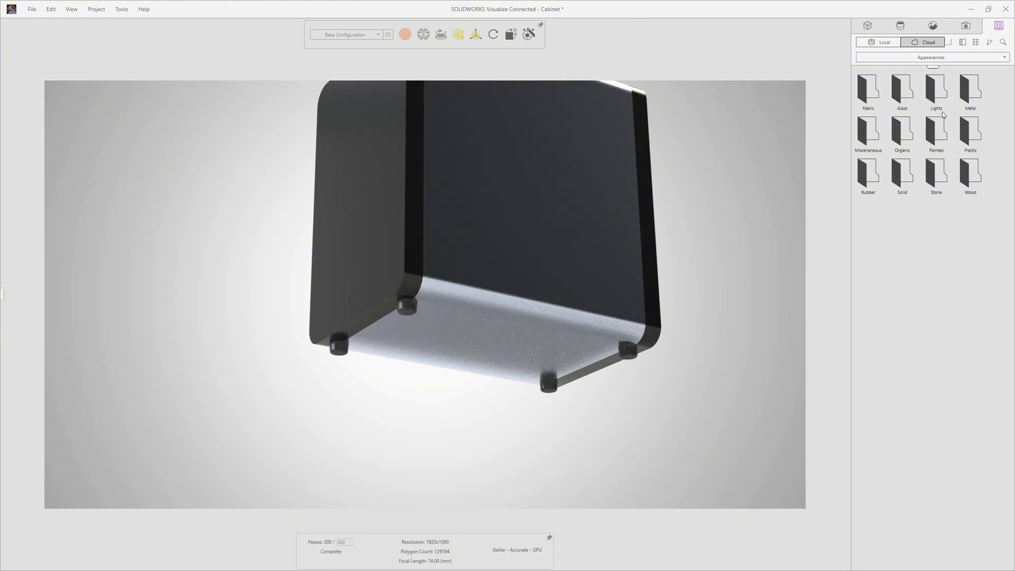
pyautogui.doubleClick(868, 180)
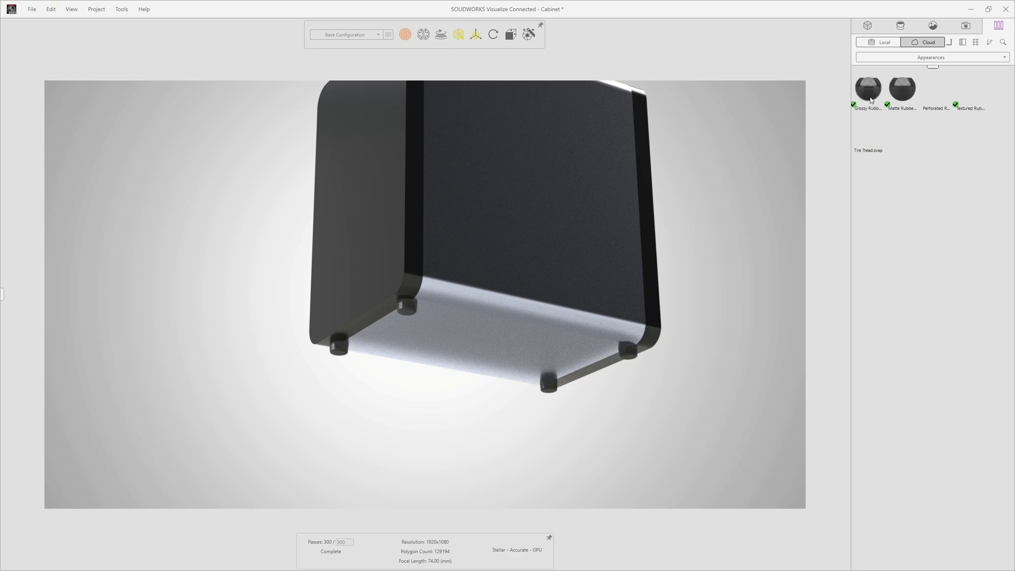
pyautogui.moveTo(910, 94); pyautogui.dragTo(646, 362)
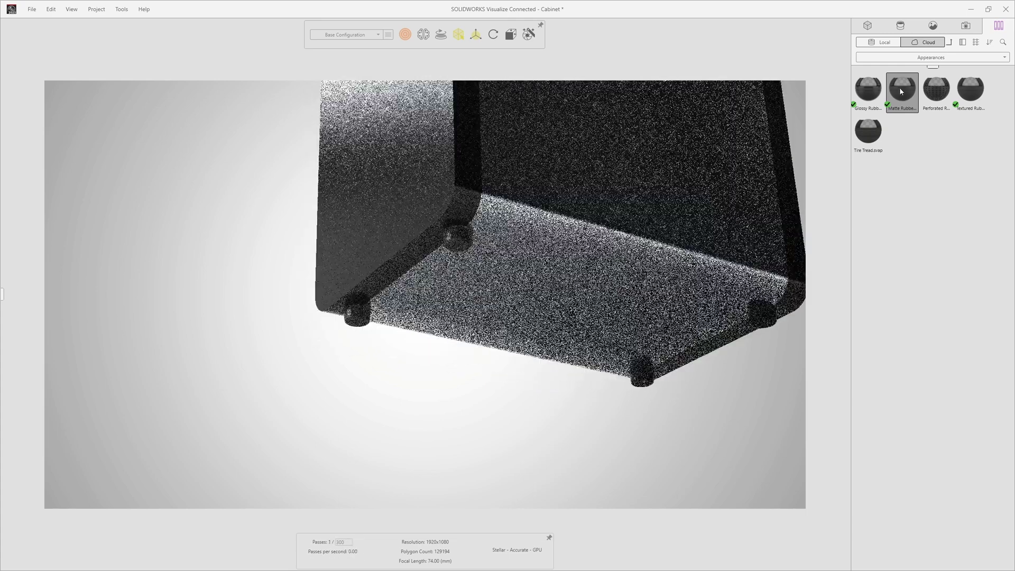
pyautogui.moveTo(899, 87); pyautogui.dragTo(451, 245)
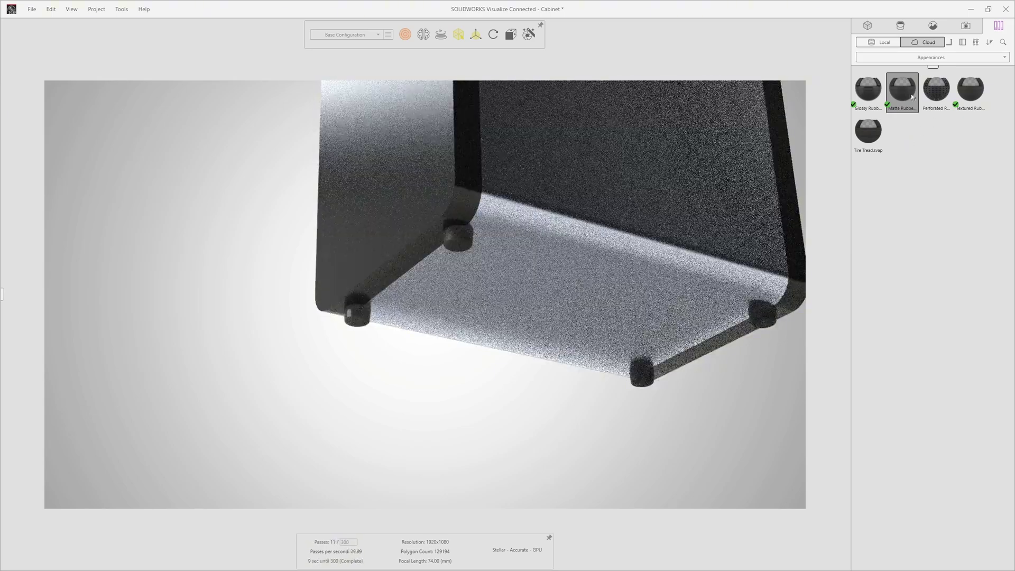
pyautogui.moveTo(901, 90); pyautogui.dragTo(363, 318)
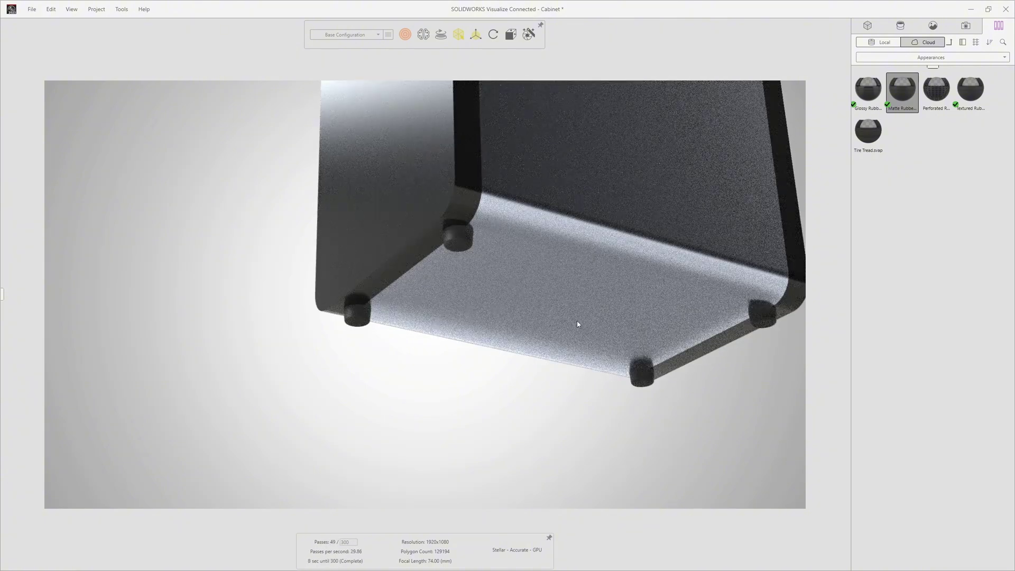
# Step: Try Burnished Aluminum from the cloud library's Metal folder on the cabinet's outer shell and replace it with Brushed Aluminum
pyautogui.moveTo(515, 348); pyautogui.dragTo(503, 442)
pyautogui.moveTo(447, 377); pyautogui.dragTo(443, 332)
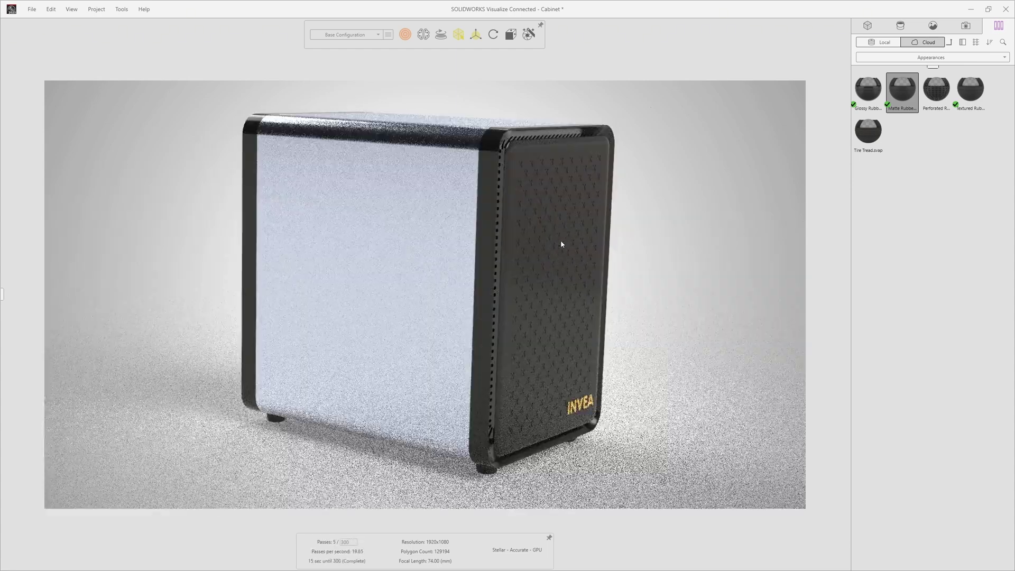
pyautogui.click(951, 43)
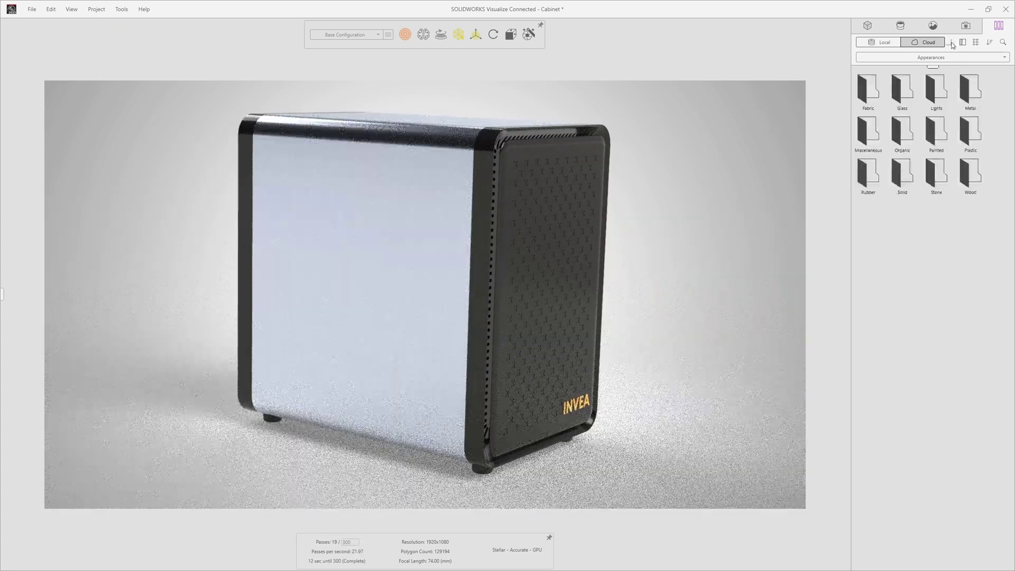
pyautogui.doubleClick(975, 87)
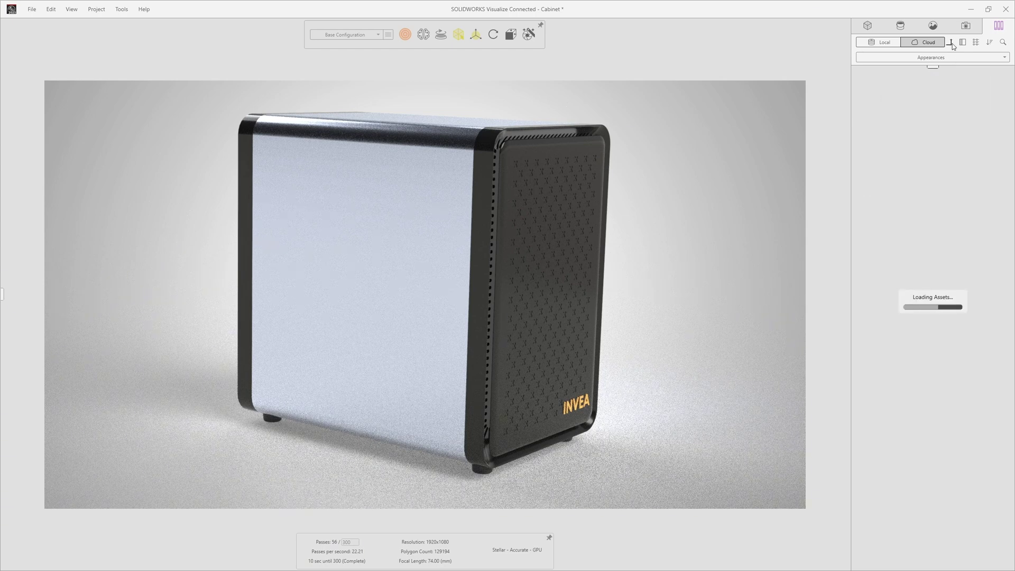
pyautogui.doubleClick(871, 94)
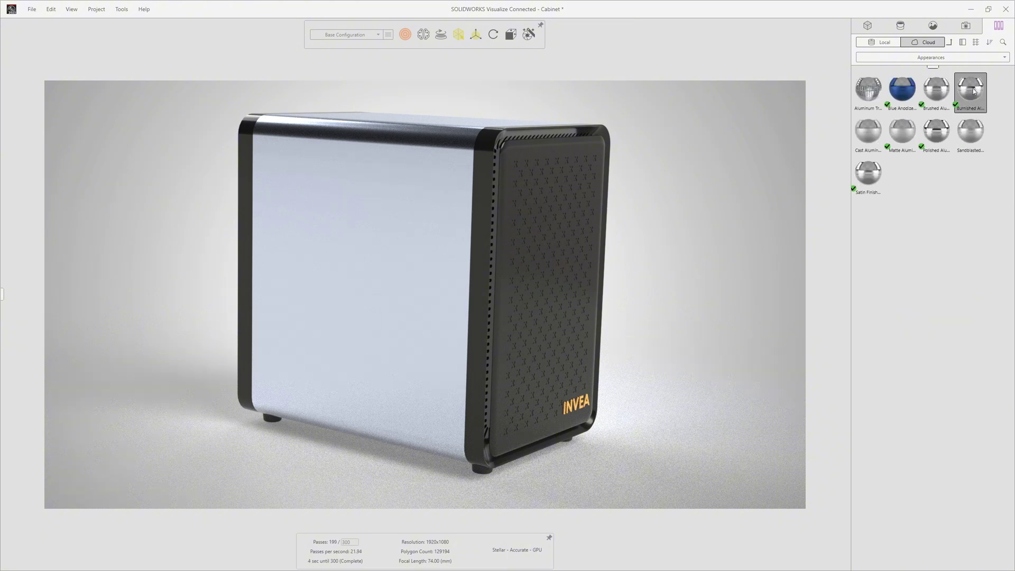
pyautogui.moveTo(973, 88); pyautogui.dragTo(379, 282)
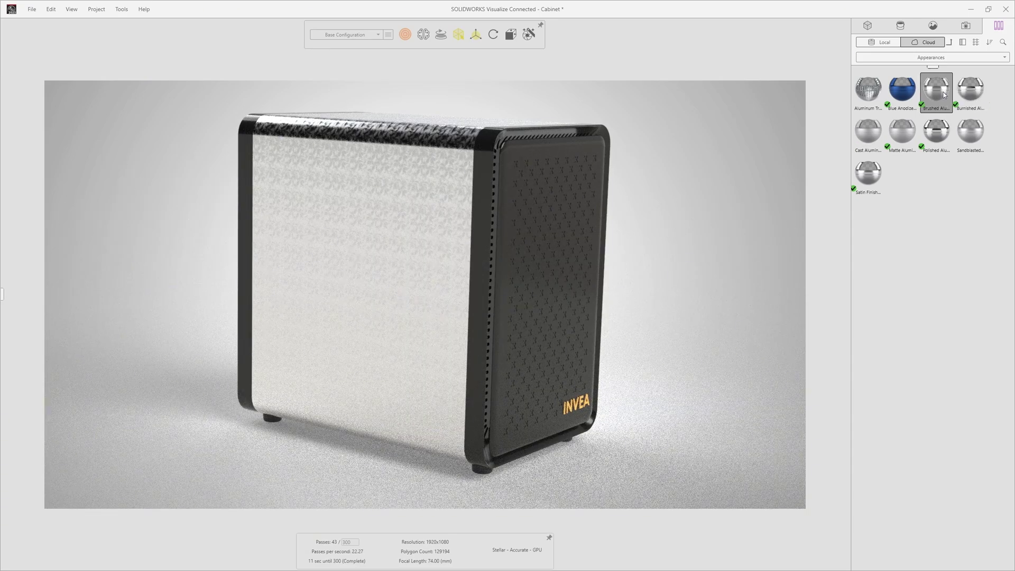
pyautogui.moveTo(941, 97); pyautogui.dragTo(355, 204)
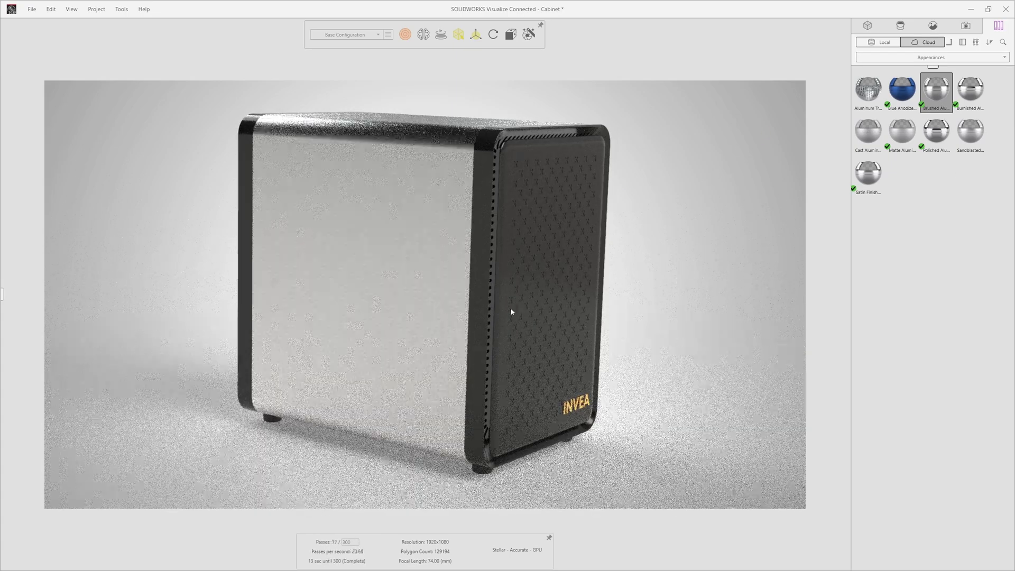
# Step: Set the selection mode to appearances and select the Brushed Aluminum appearance on the cabinet's outer shell
pyautogui.moveTo(480, 308); pyautogui.dragTo(505, 370, button='middle')
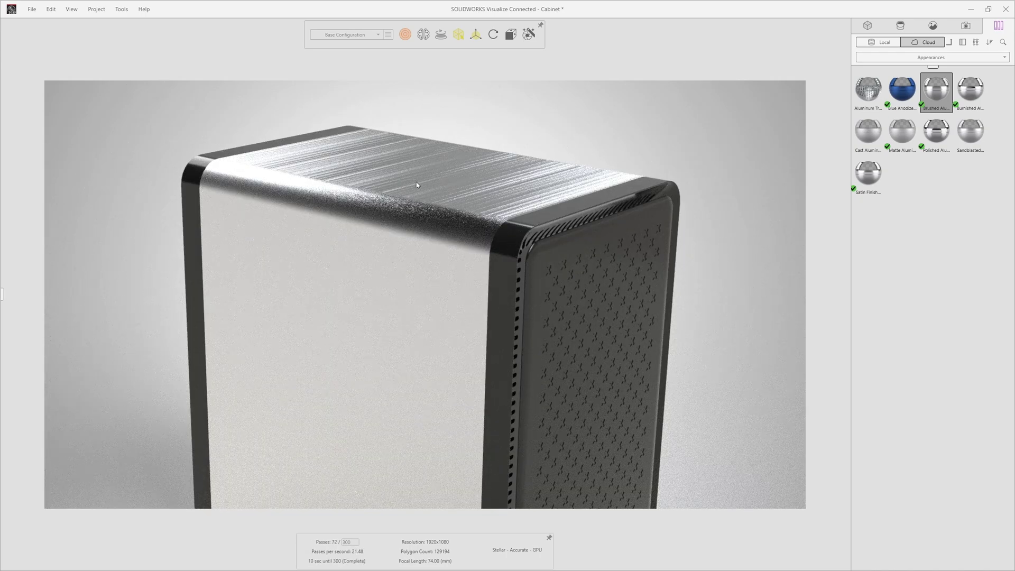
pyautogui.click(531, 196)
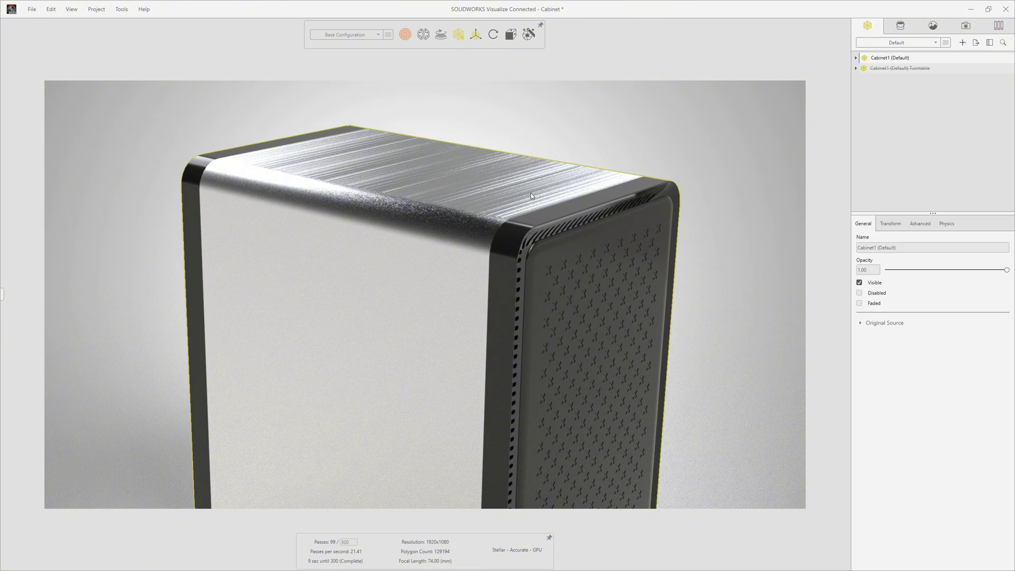
pyautogui.click(575, 133)
pyautogui.moveTo(463, 38)
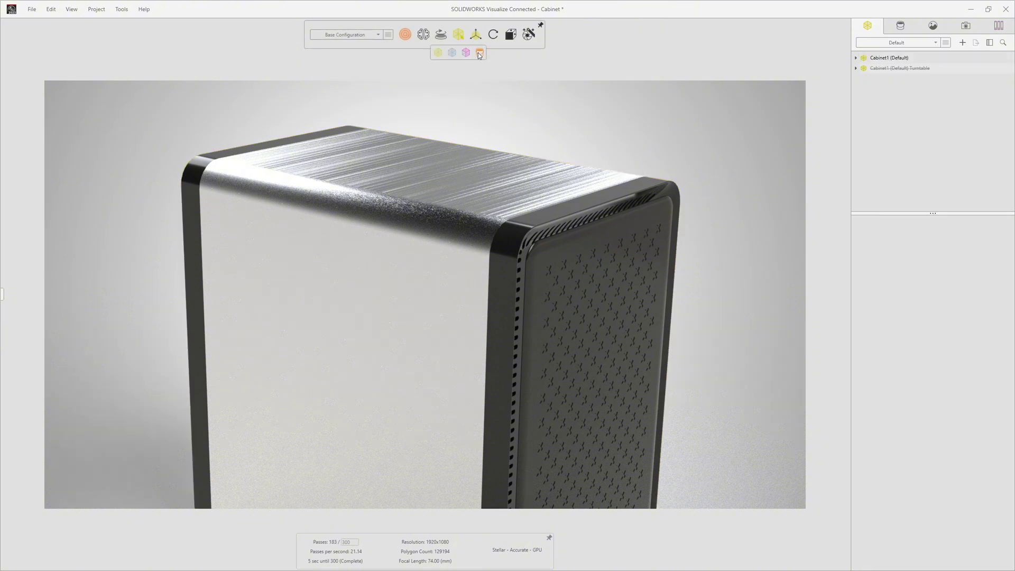
pyautogui.click(479, 55)
pyautogui.click(436, 173)
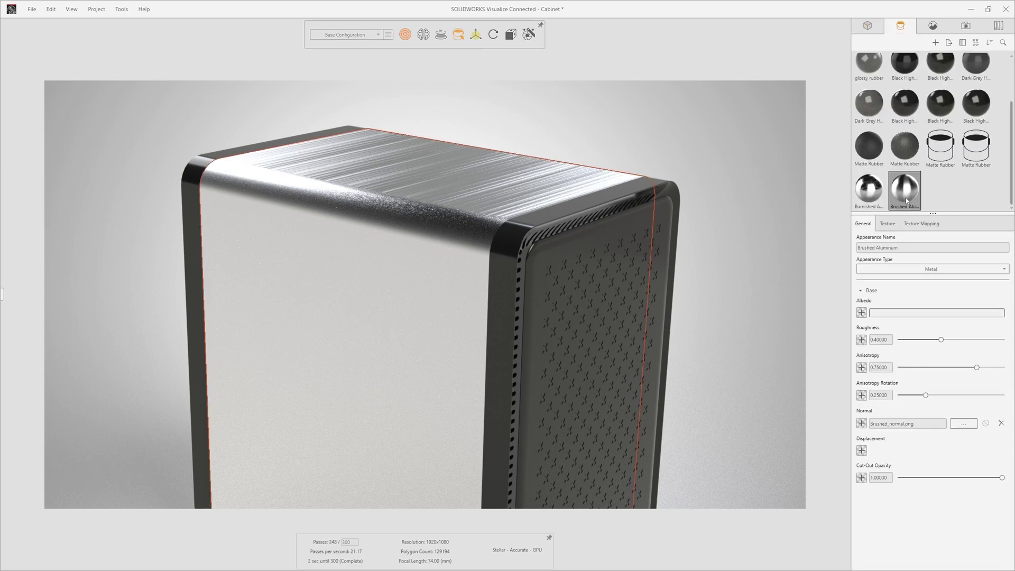
# Step: Set the depth of the Brushed Aluminum normal texture to 0.5
pyautogui.click(887, 224)
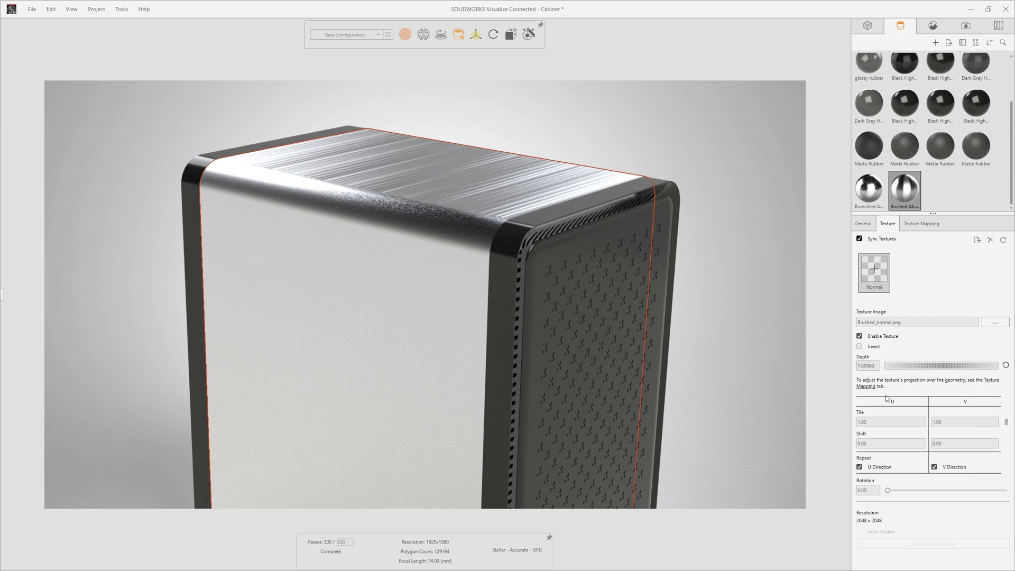
pyautogui.doubleClick(867, 365)
pyautogui.write('0.5')
pyautogui.press('Return')
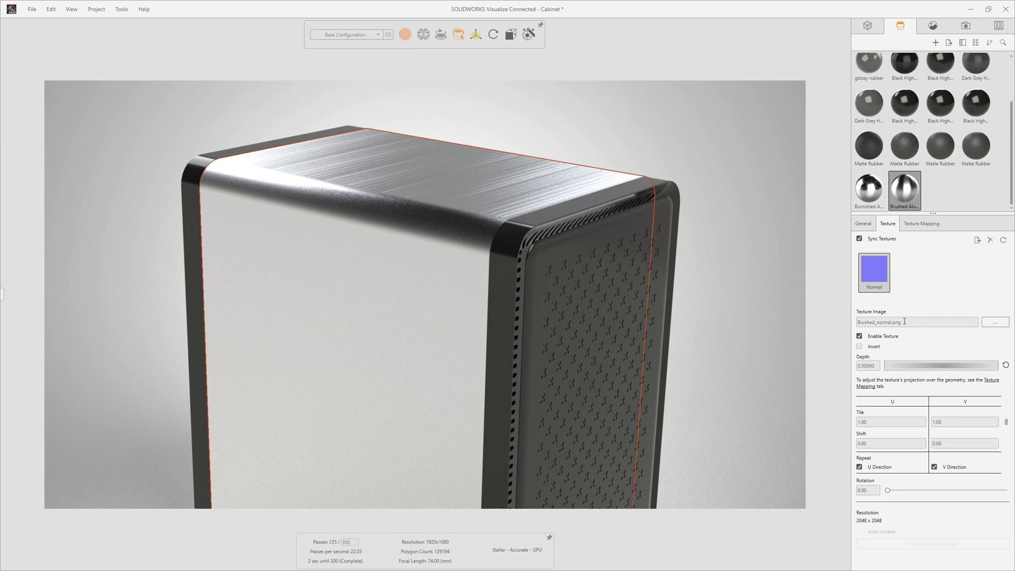
# Step: Try tile values of 5, 10, 15 and 20 in U and V for the Brushed Aluminum normal texture
pyautogui.doubleClick(867, 423)
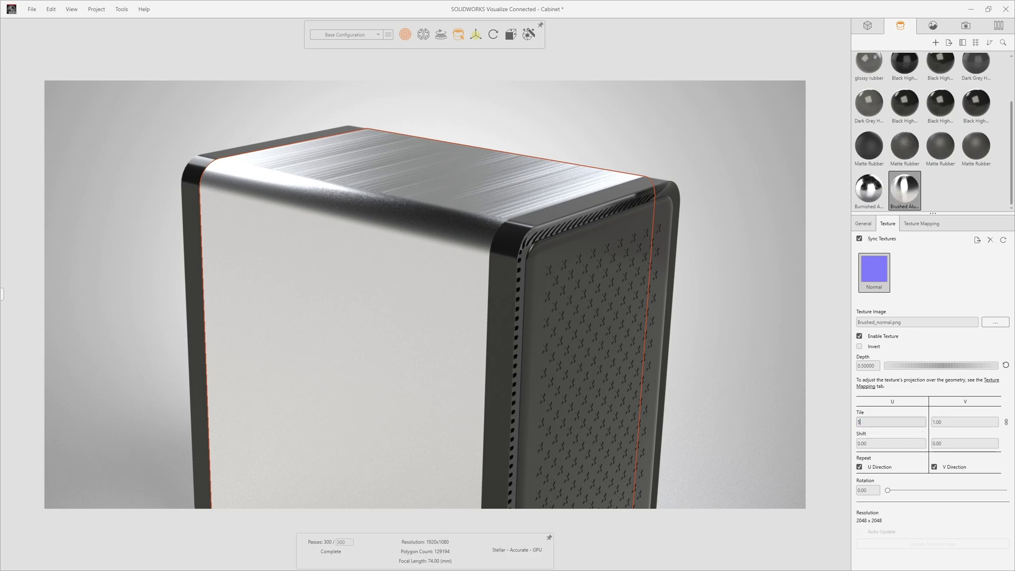
pyautogui.press('Tab')
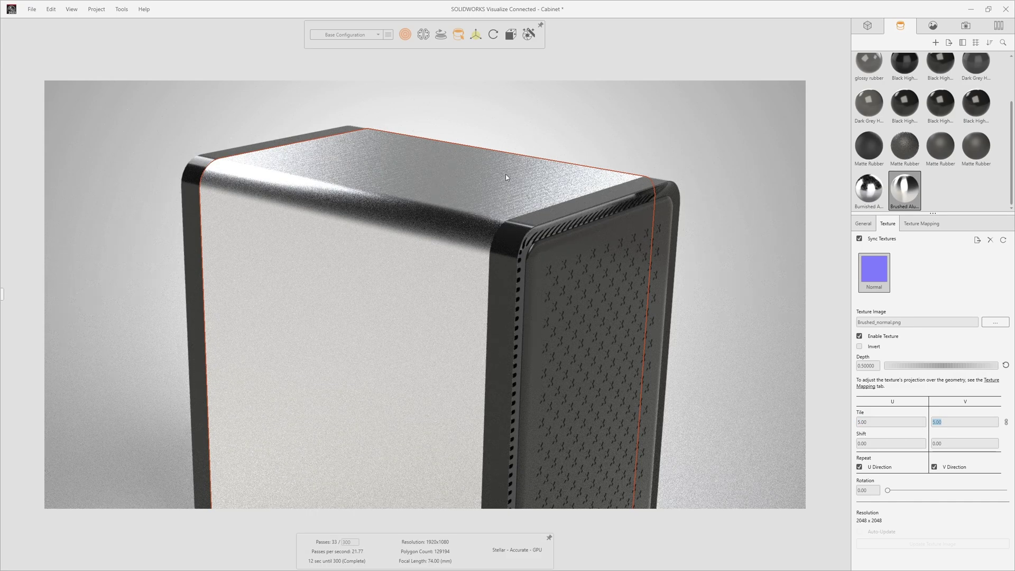
pyautogui.doubleClick(871, 418)
pyautogui.write('10')
pyautogui.press('Tab')
pyautogui.doubleClick(871, 423)
pyautogui.click(653, 141)
pyautogui.scroll(5, 653, 144)
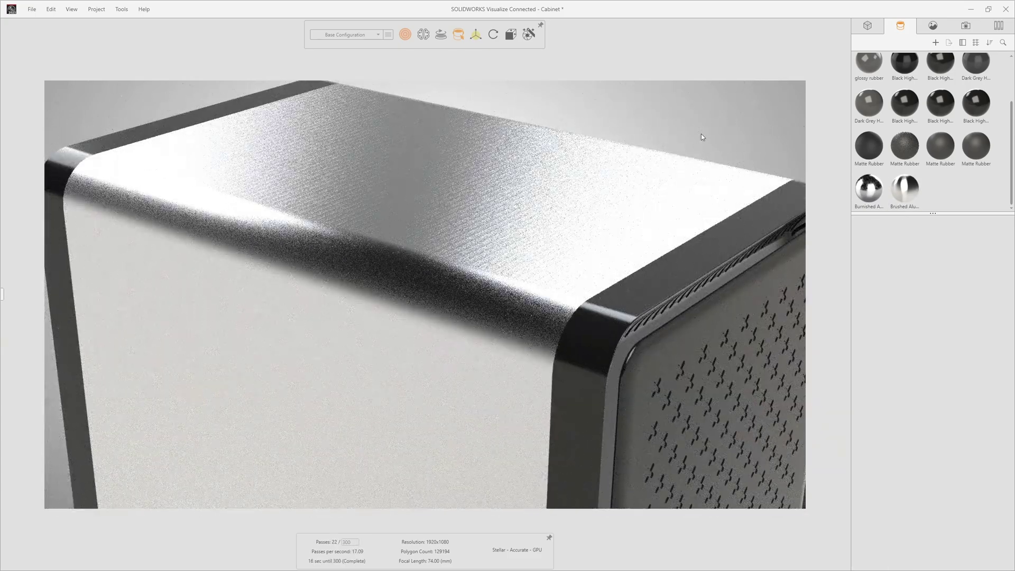
pyautogui.click(580, 199)
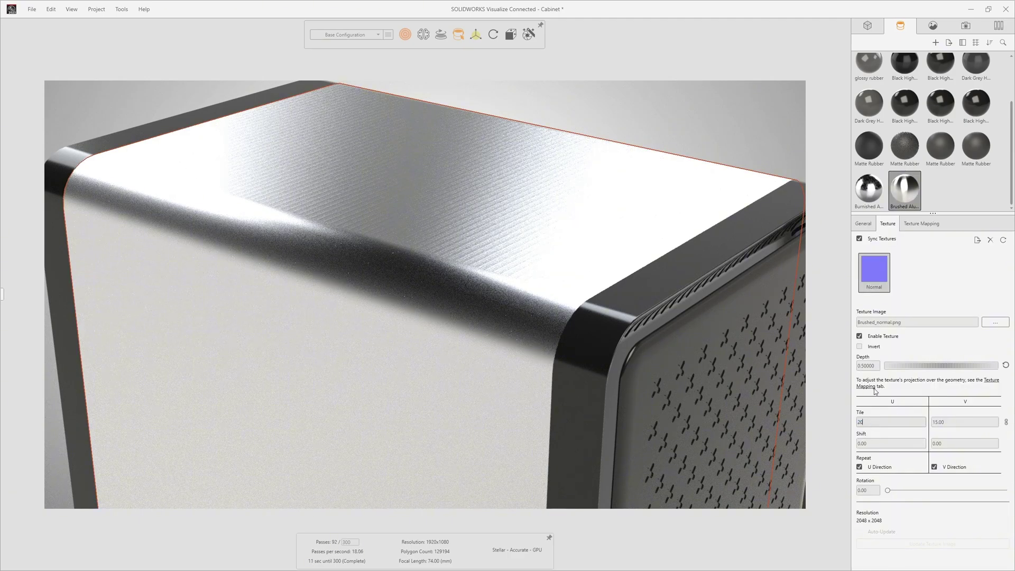
pyautogui.press('Tab')
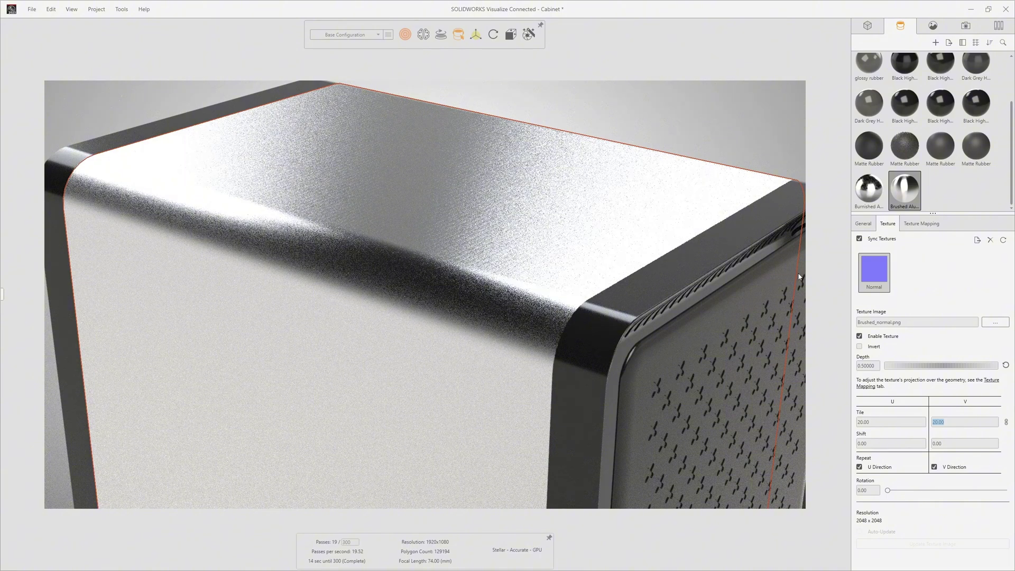
# Step: Set the Brushed Aluminum normal texture's tile value to 30 in both U and V
pyautogui.click(884, 423)
pyautogui.write('30')
pyautogui.press('Tab')
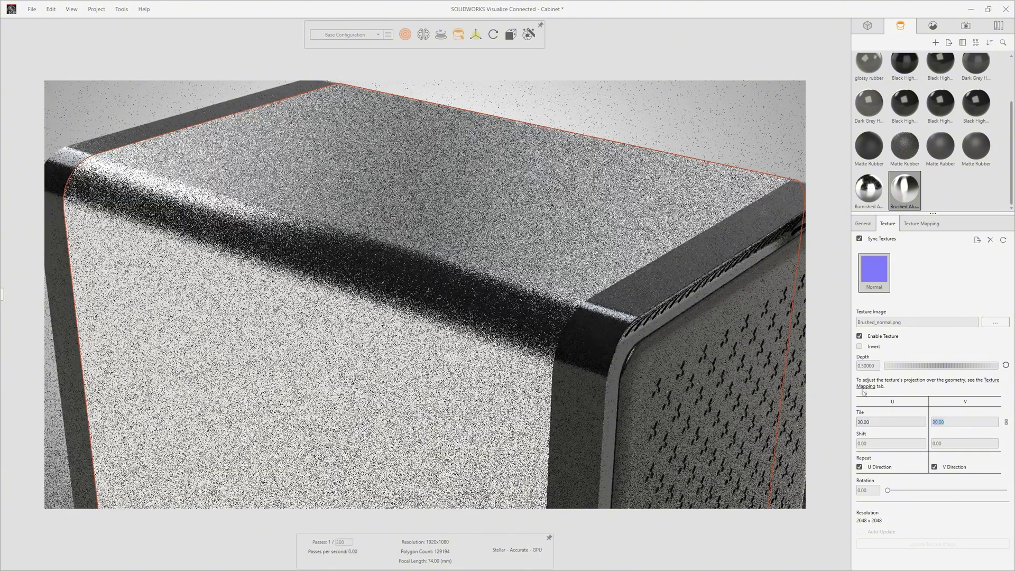
pyautogui.click(694, 133)
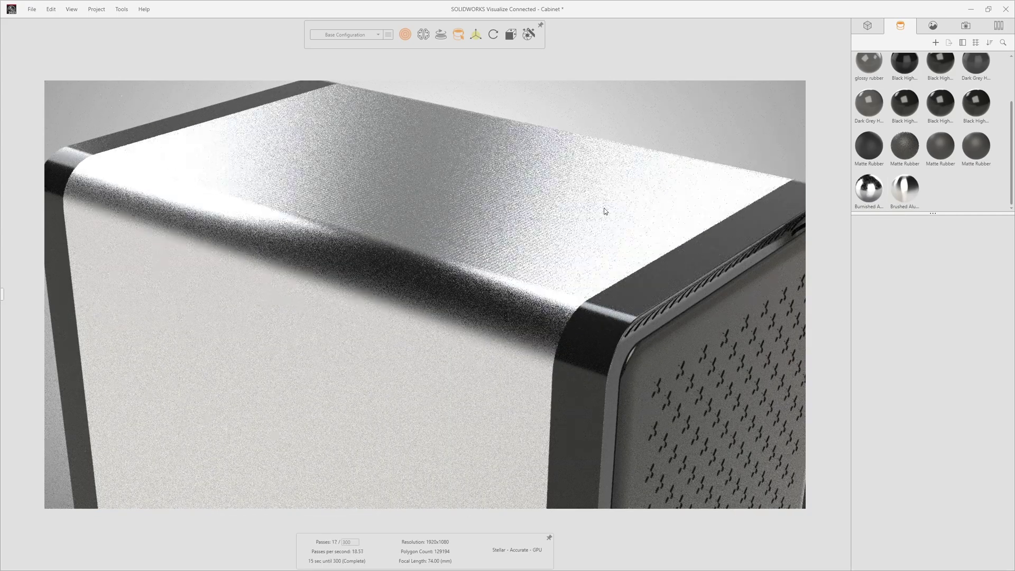
pyautogui.scroll(-6, 604, 208)
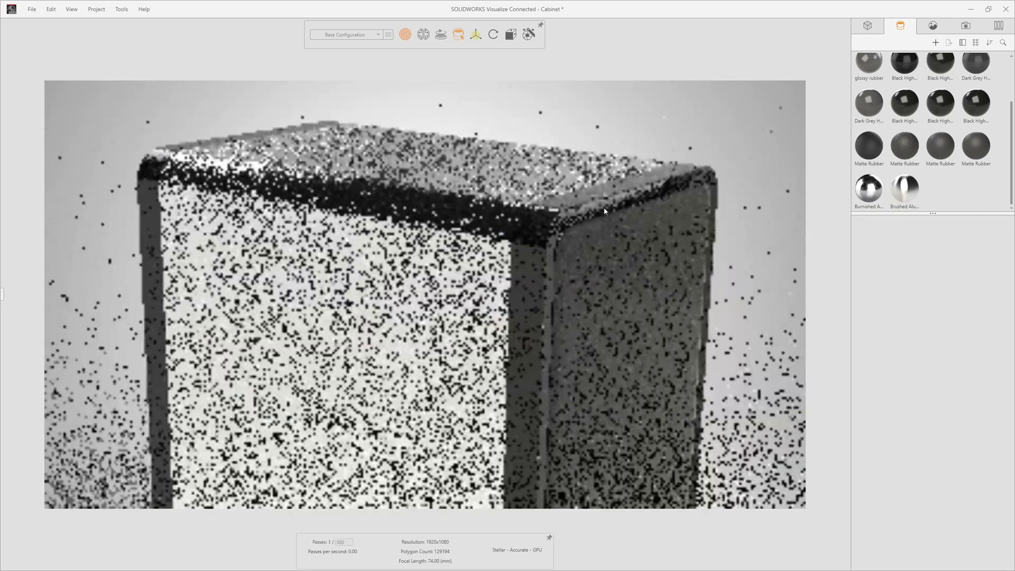
pyautogui.scroll(-8, 604, 211)
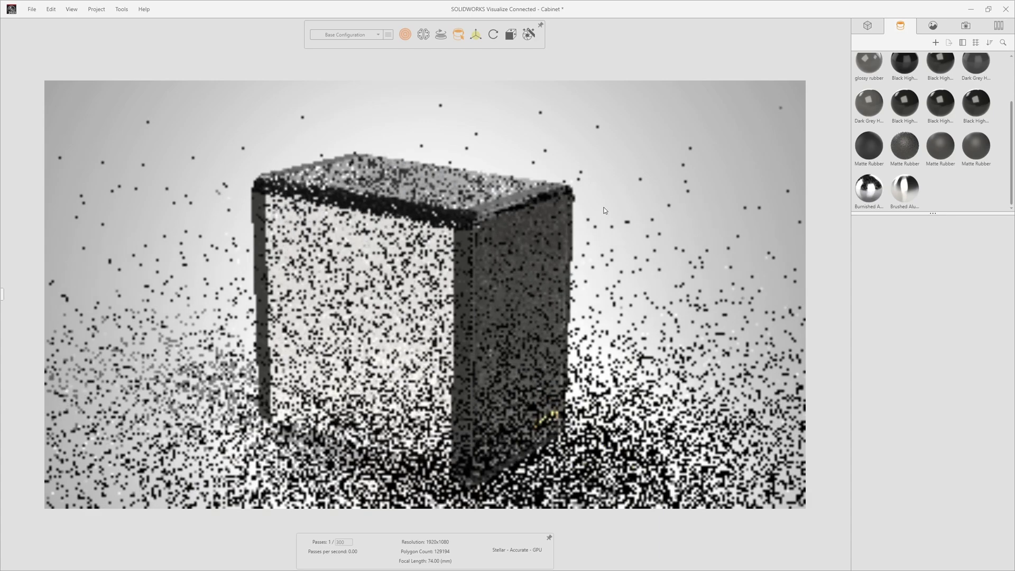
pyautogui.scroll(-2, 604, 209)
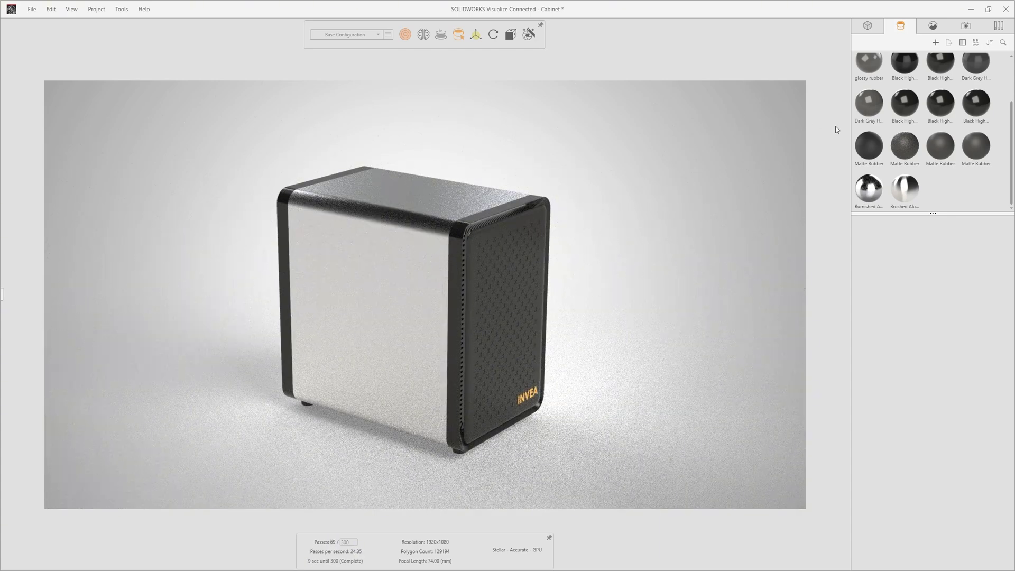
# Step: Download the California Desert Small, Docklands Bridge and Chrome Studio Old environments from the cloud library
pyautogui.click(997, 26)
pyautogui.click(950, 58)
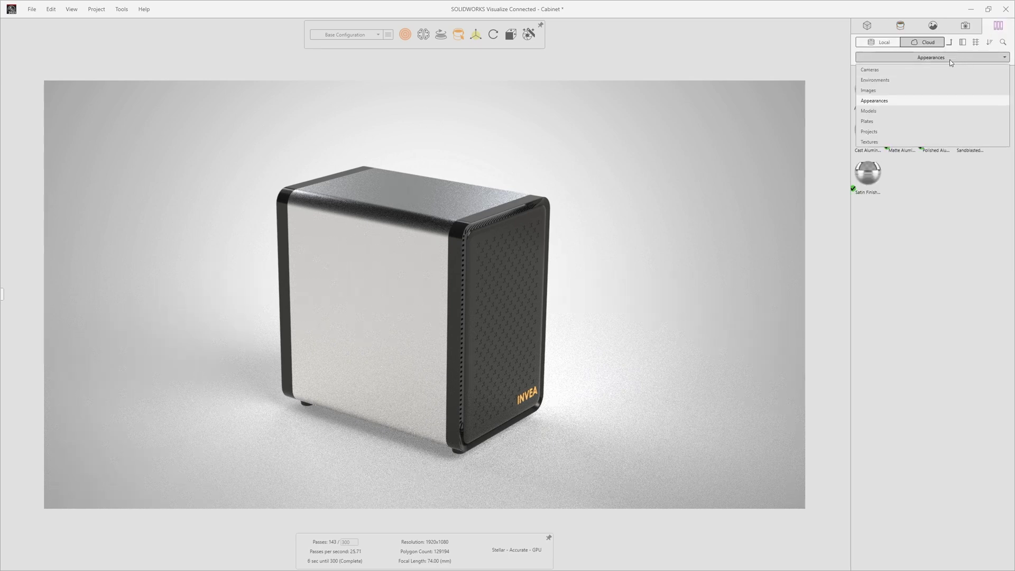
pyautogui.click(917, 80)
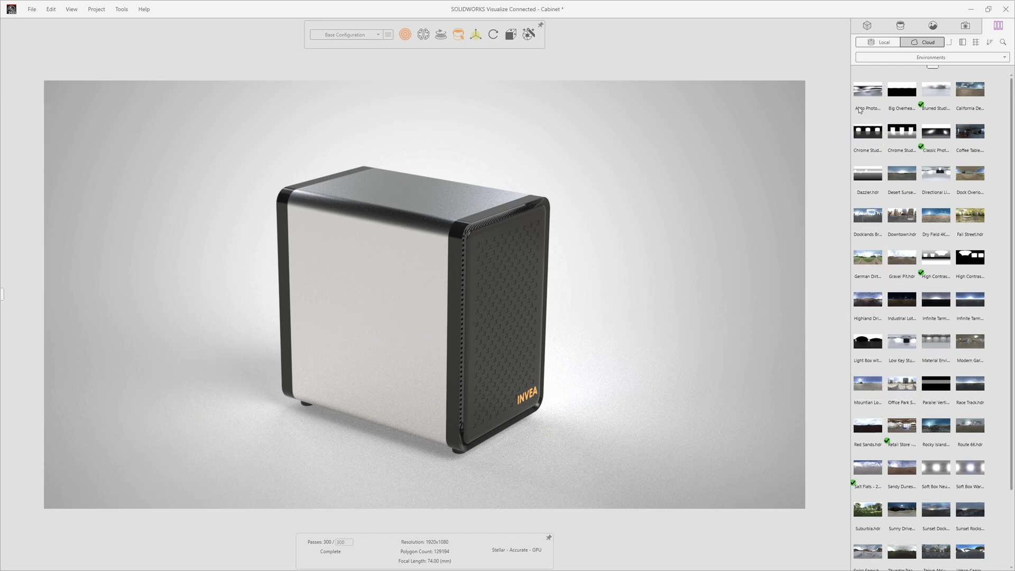
pyautogui.moveTo(865, 94)
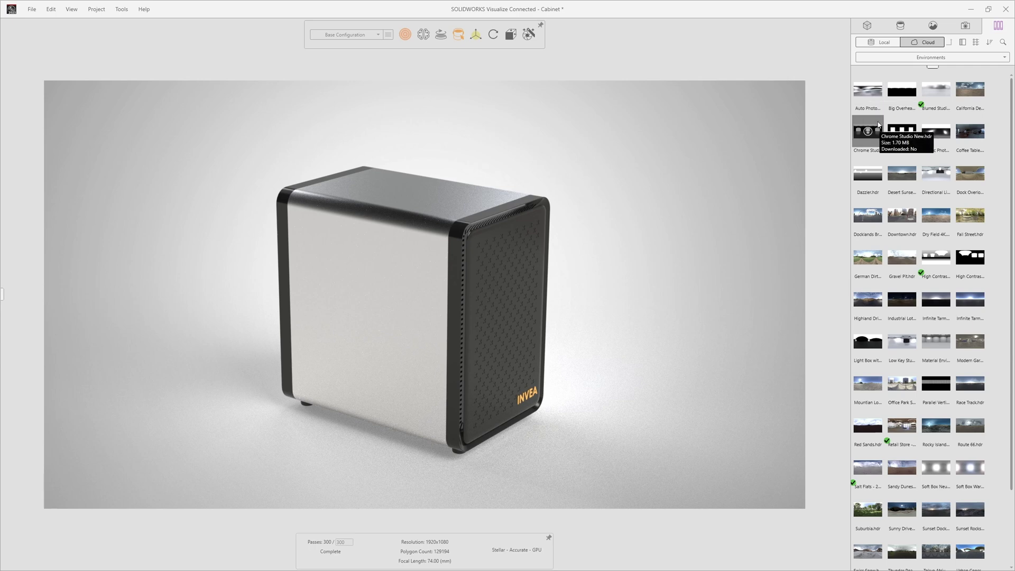
pyautogui.click(971, 93)
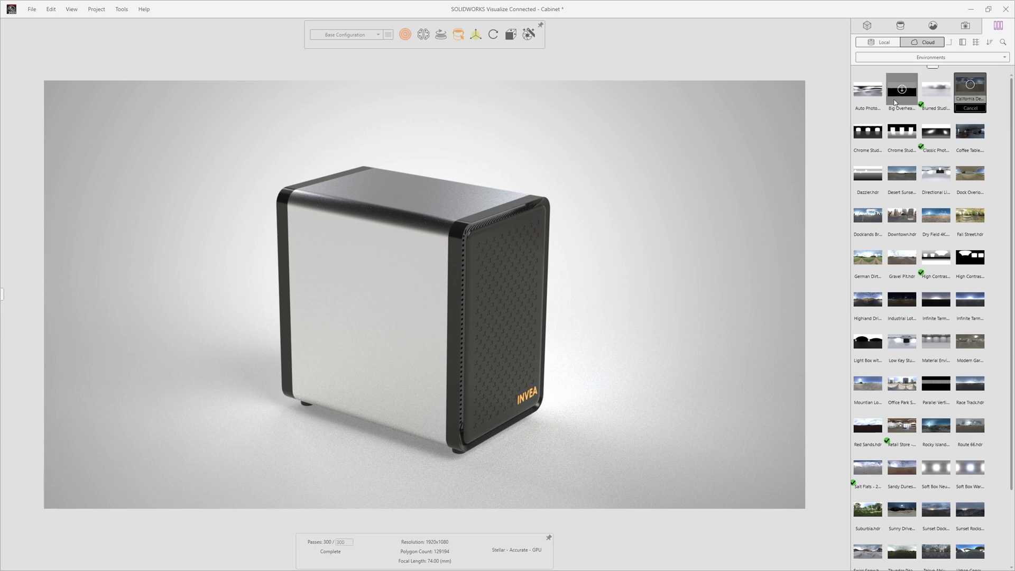
pyautogui.moveTo(868, 94)
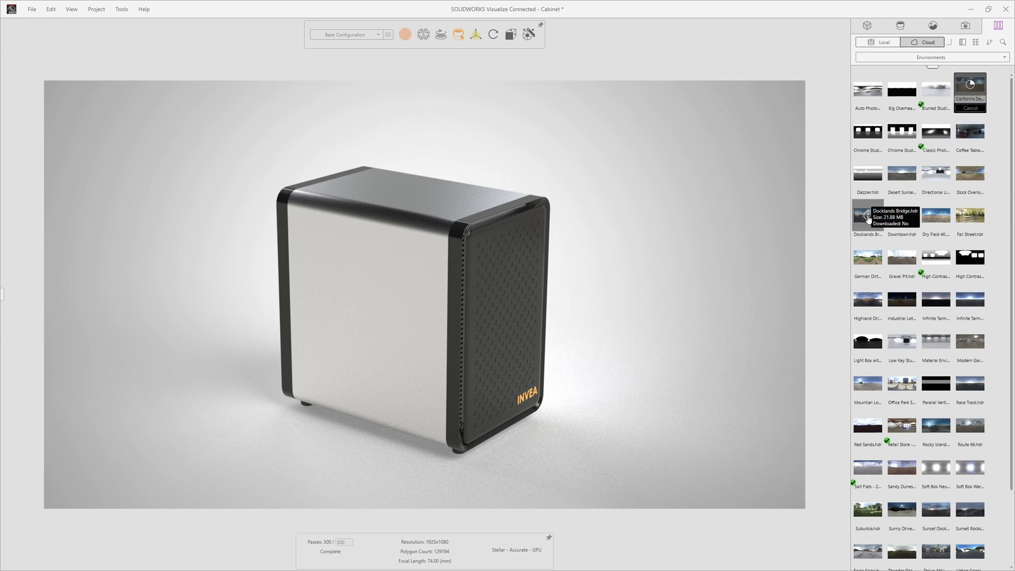
pyautogui.click(867, 212)
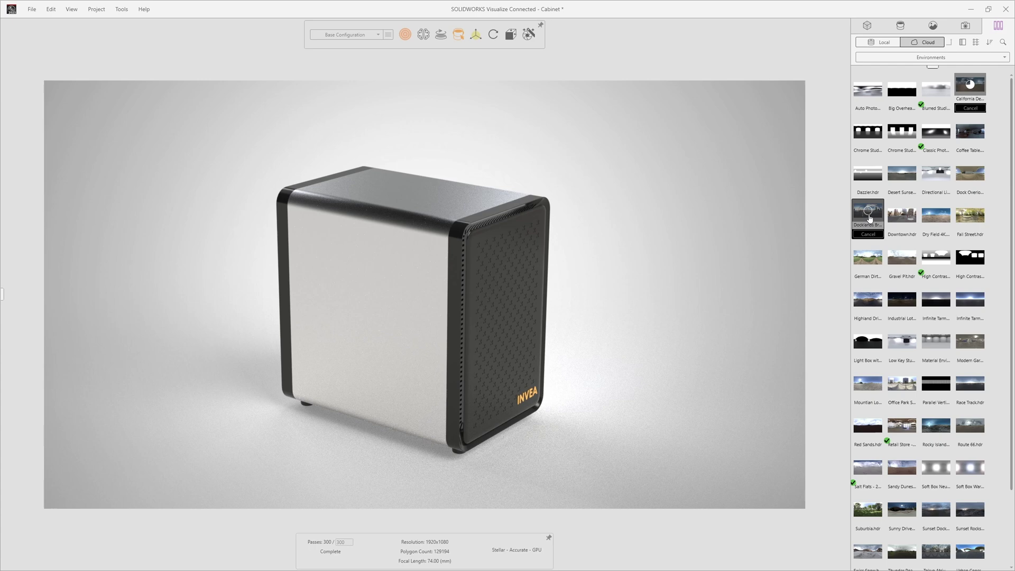
pyautogui.click(901, 132)
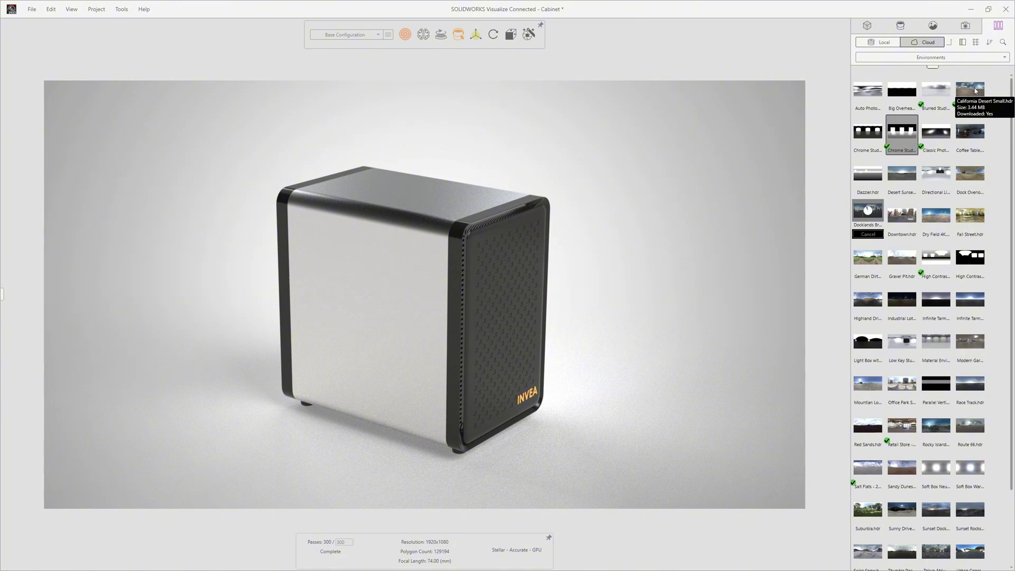
# Step: Try the California Desert Small, Chrome Studio Old and Docklands Bridge environments on the scene one after another
pyautogui.moveTo(976, 91); pyautogui.dragTo(750, 153)
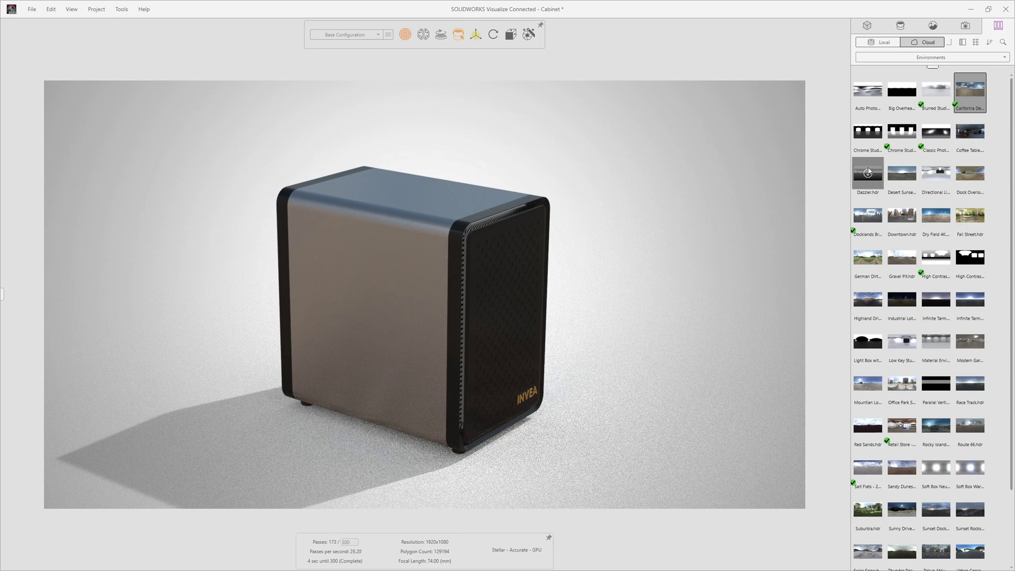
pyautogui.moveTo(907, 129); pyautogui.dragTo(670, 185)
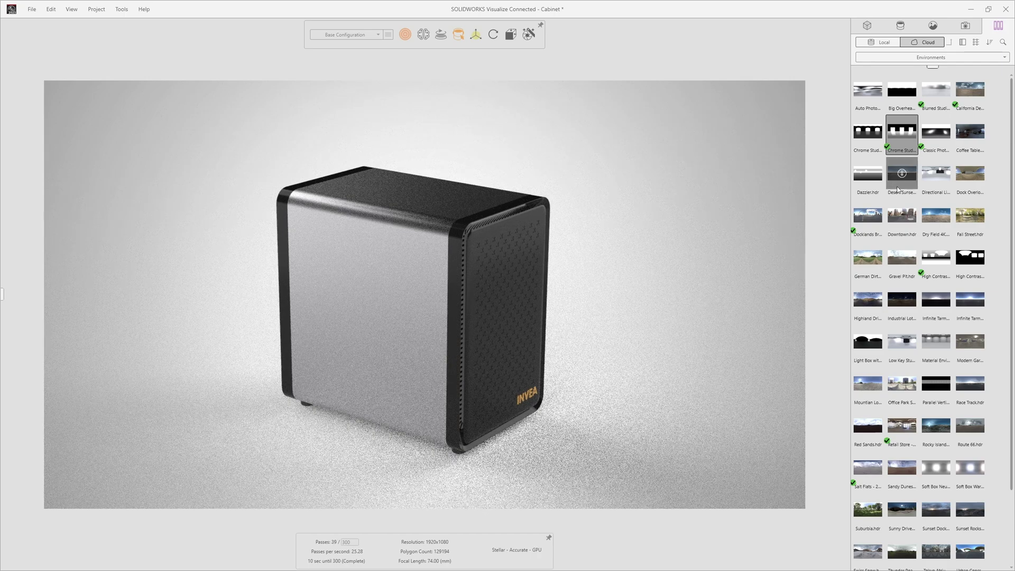
pyautogui.moveTo(867, 216); pyautogui.dragTo(592, 217)
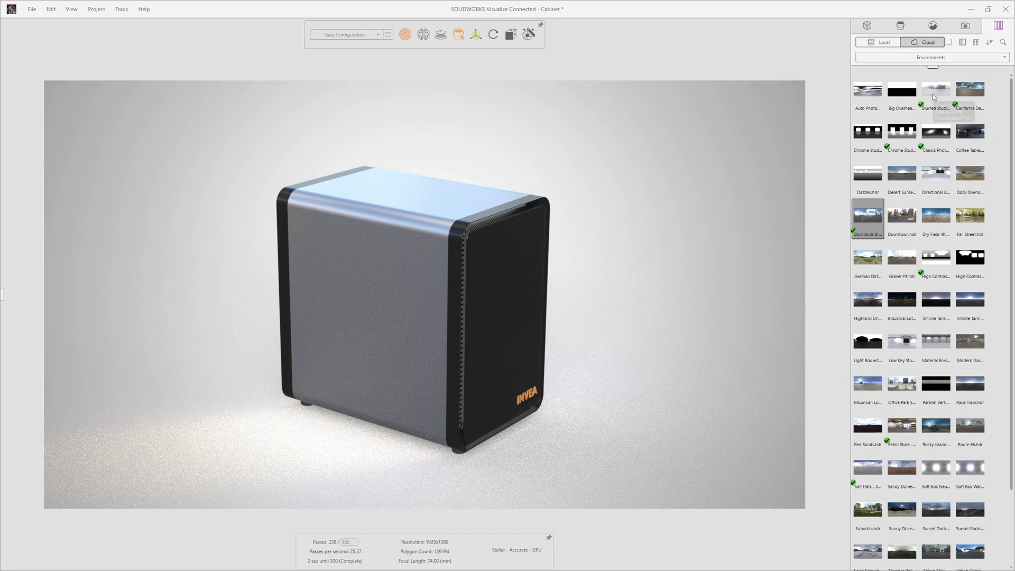
# Step: Apply the Blurred Studio environment to the scene and show the cloud library's Textures category
pyautogui.moveTo(939, 94); pyautogui.dragTo(680, 167)
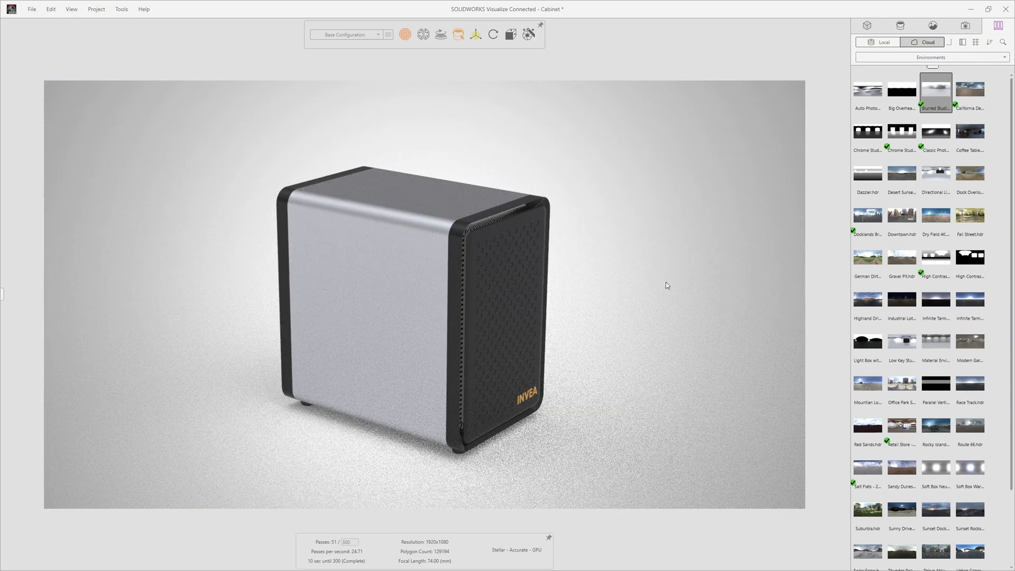
pyautogui.moveTo(660, 283); pyautogui.dragTo(635, 276, button='middle')
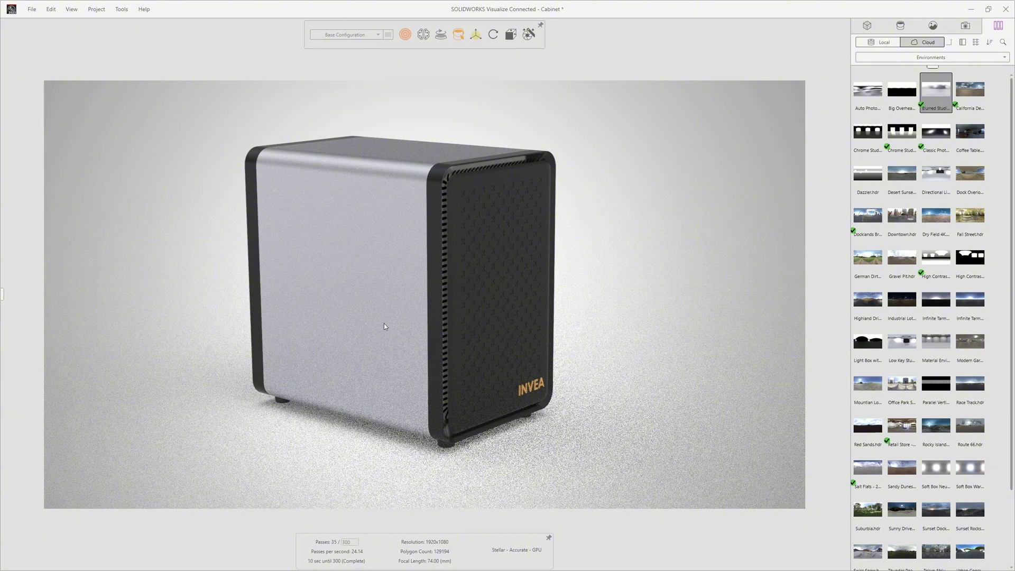
pyautogui.click(952, 58)
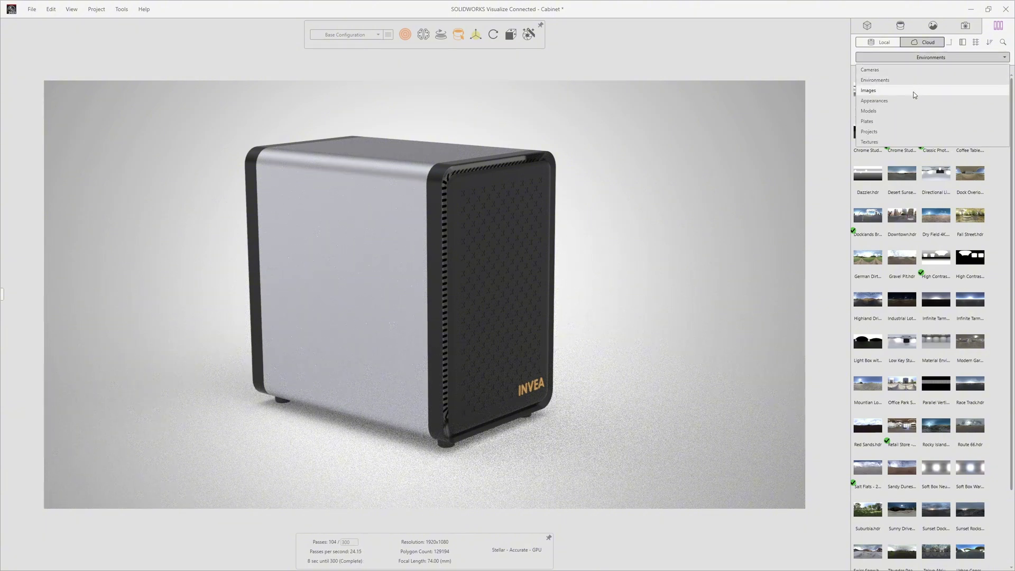
pyautogui.click(896, 142)
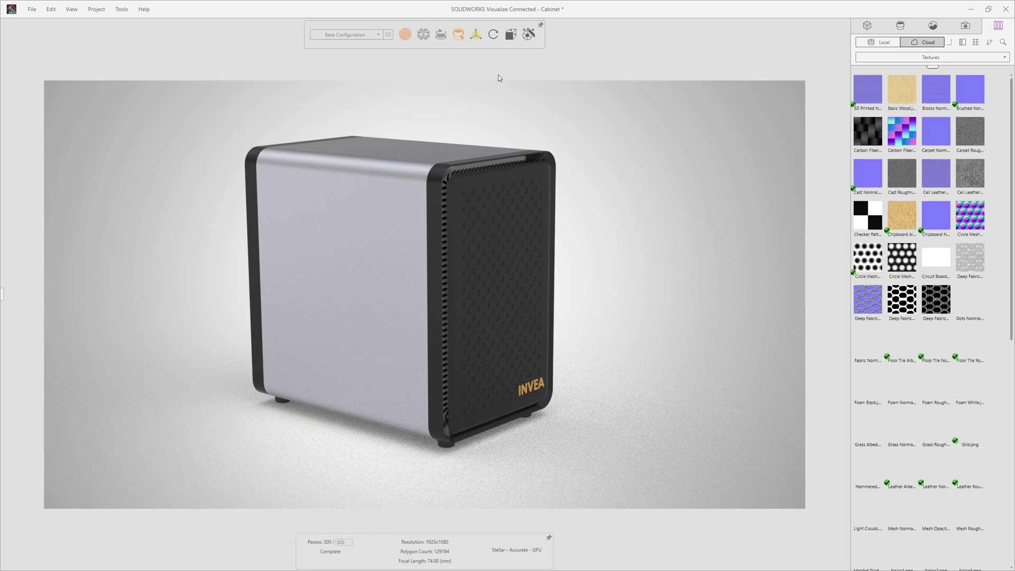
pyautogui.click(528, 35)
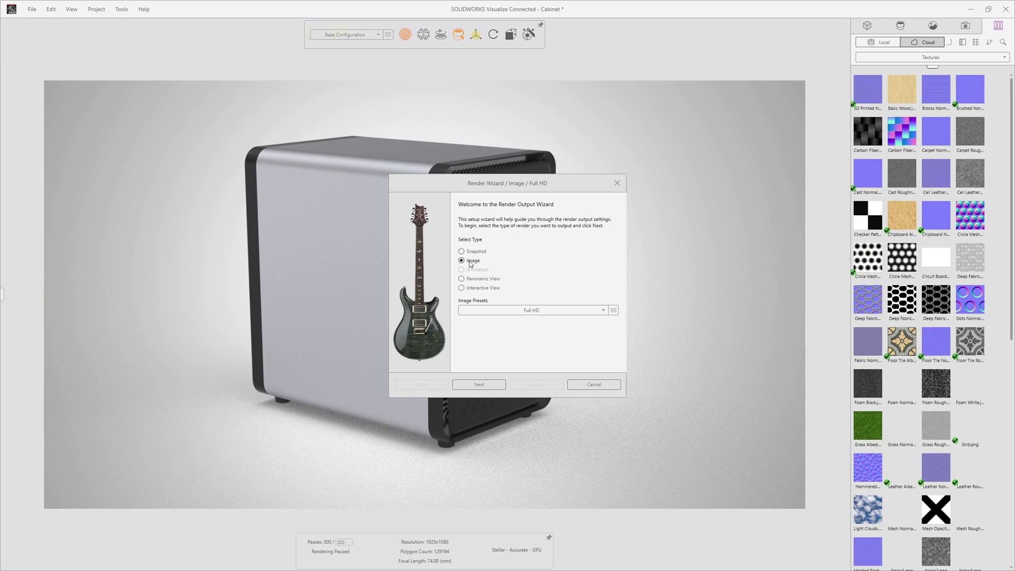
pyautogui.click(547, 310)
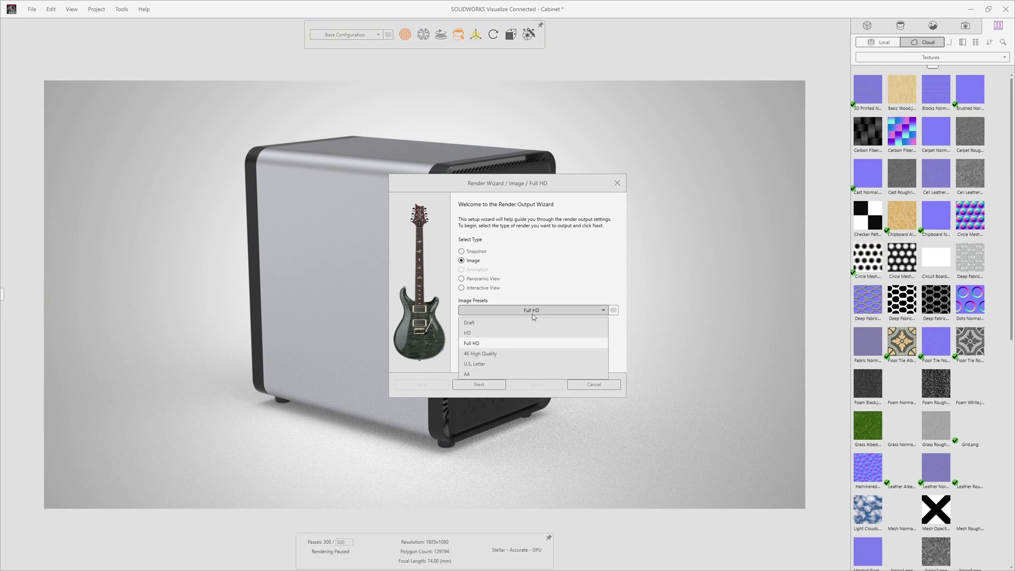
pyautogui.click(502, 345)
pyautogui.click(485, 384)
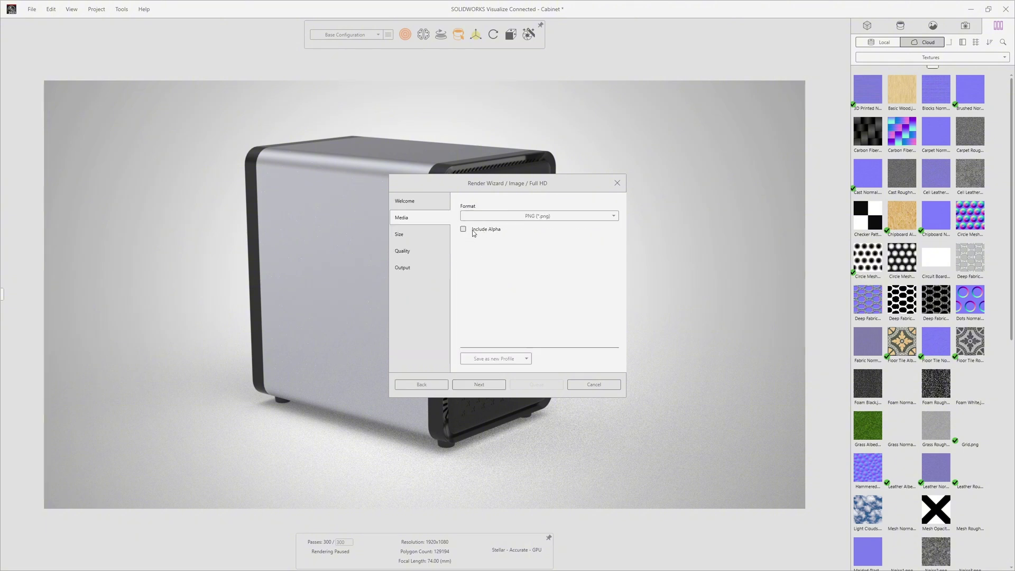
pyautogui.moveTo(474, 233)
pyautogui.moveTo(483, 191); pyautogui.dragTo(630, 150)
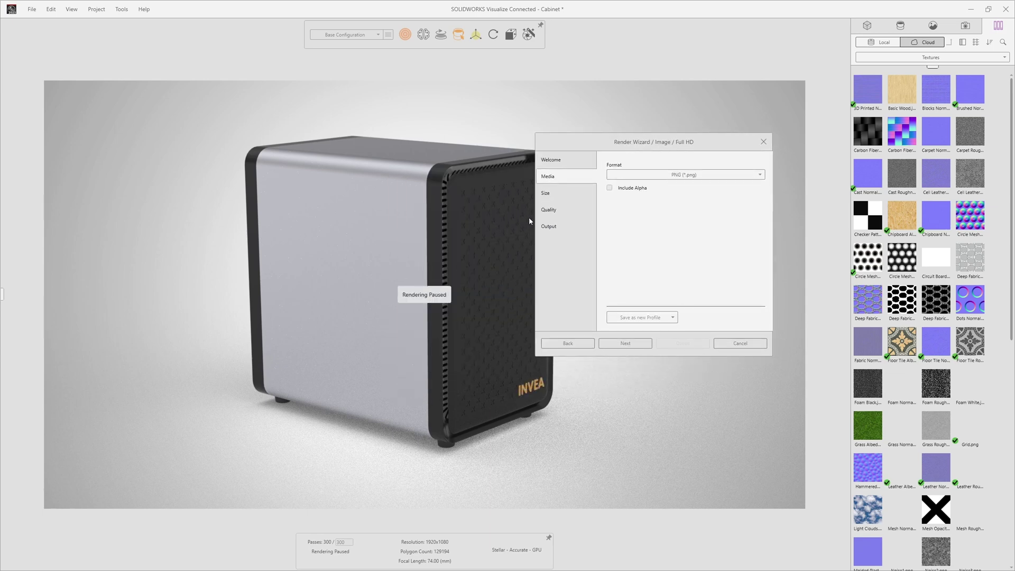
pyautogui.click(610, 188)
pyautogui.click(610, 188)
pyautogui.click(610, 189)
pyautogui.click(730, 343)
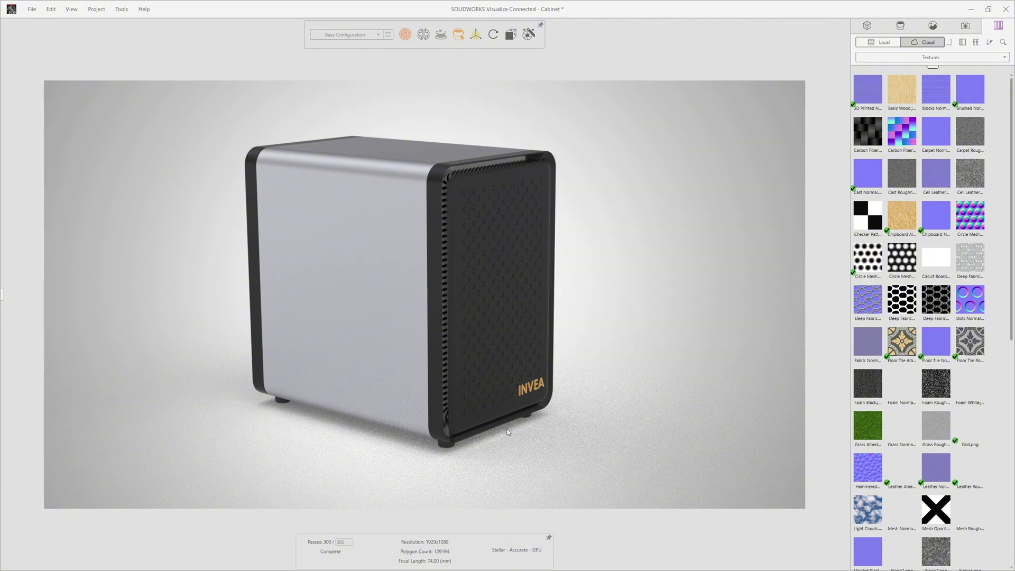
# Step: Disable the ground shadow catcher in the Blurred Studio environment's advanced settings
pyautogui.click(867, 26)
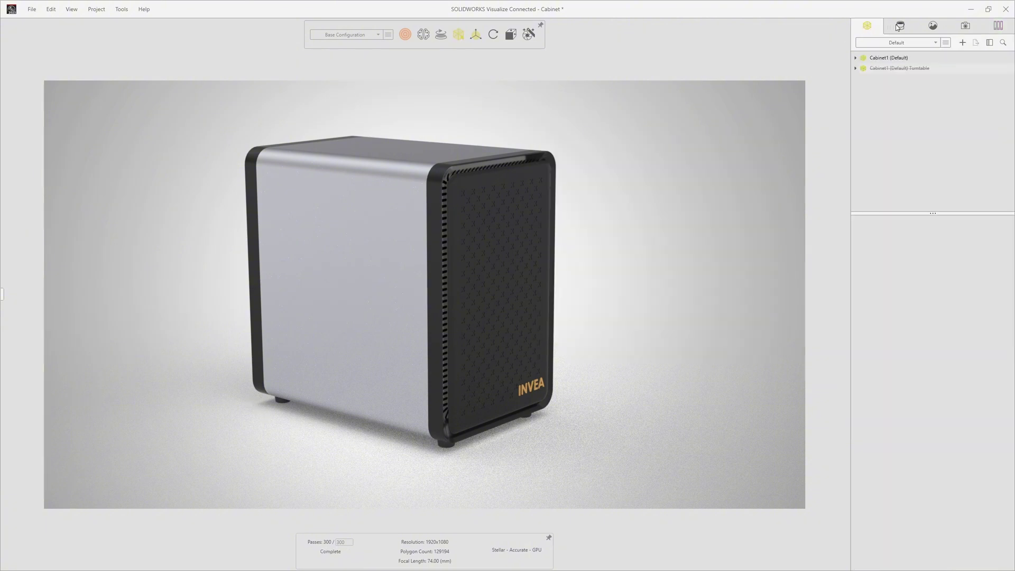
pyautogui.click(900, 26)
pyautogui.click(933, 25)
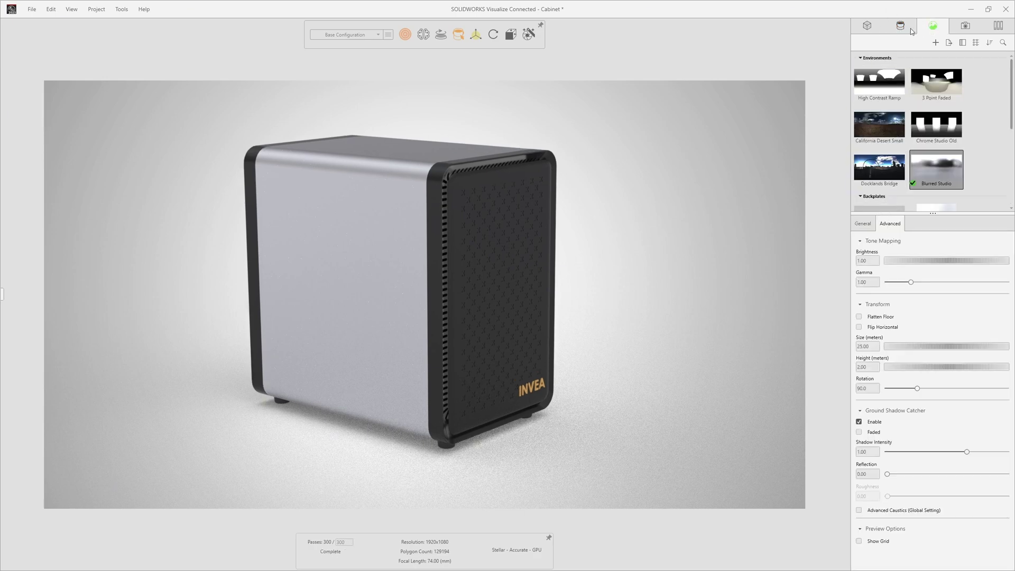
pyautogui.click(869, 28)
pyautogui.click(925, 26)
pyautogui.click(859, 422)
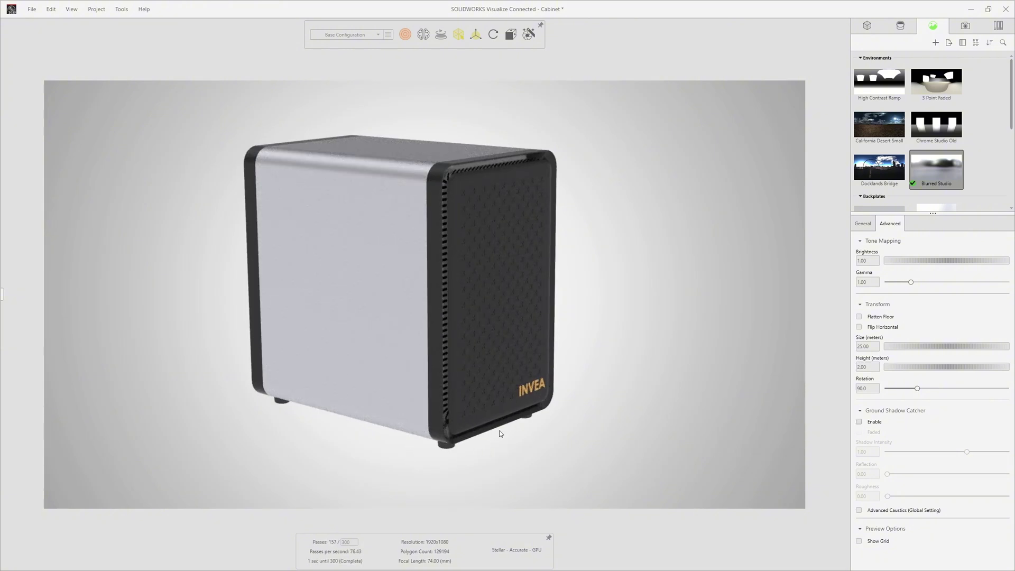
# Step: Set up a Full HD image render of the cabinet as a PNG with alpha included, and proceed to the quality settings
pyautogui.click(528, 34)
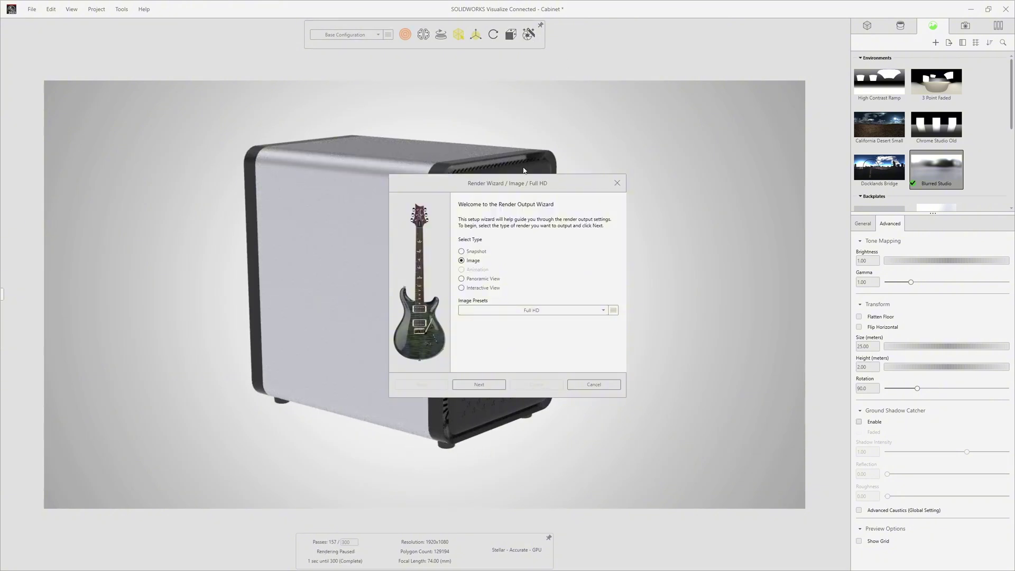
pyautogui.click(481, 384)
pyautogui.click(463, 229)
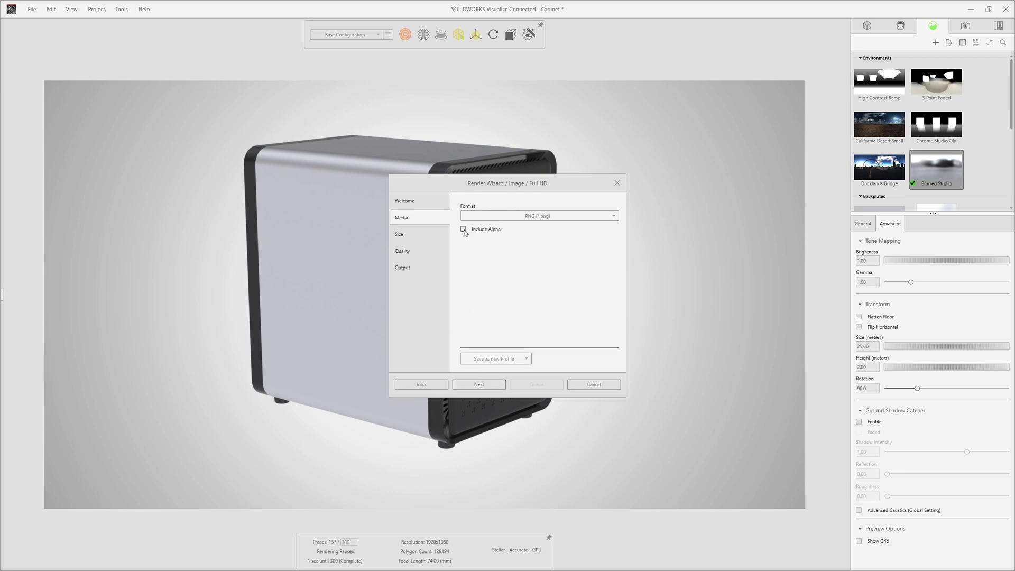
pyautogui.click(480, 385)
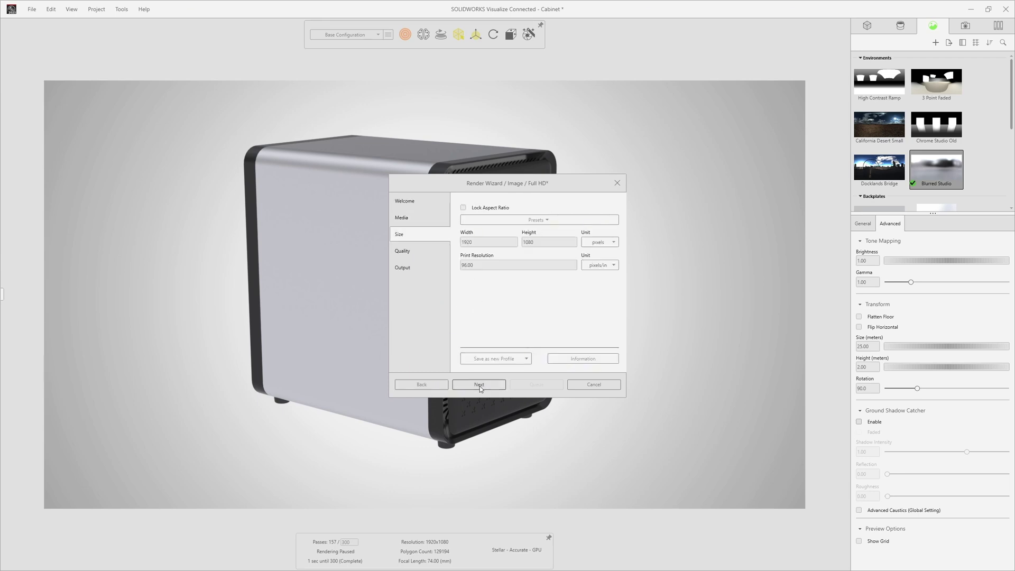
pyautogui.click(480, 385)
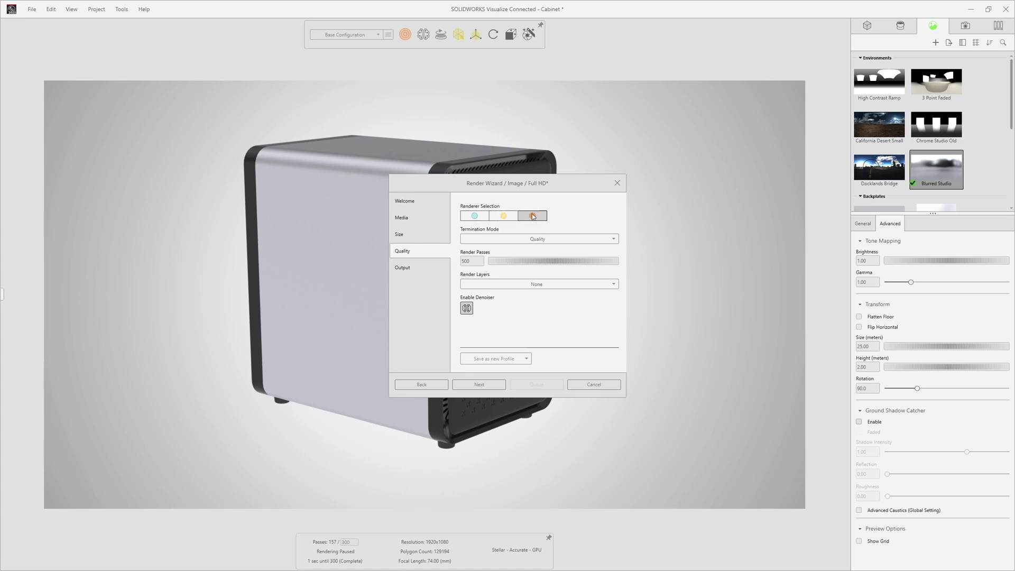
# Step: Keep the Quality termination mode, set the render passes to 5000, and review the available render layers
pyautogui.click(537, 240)
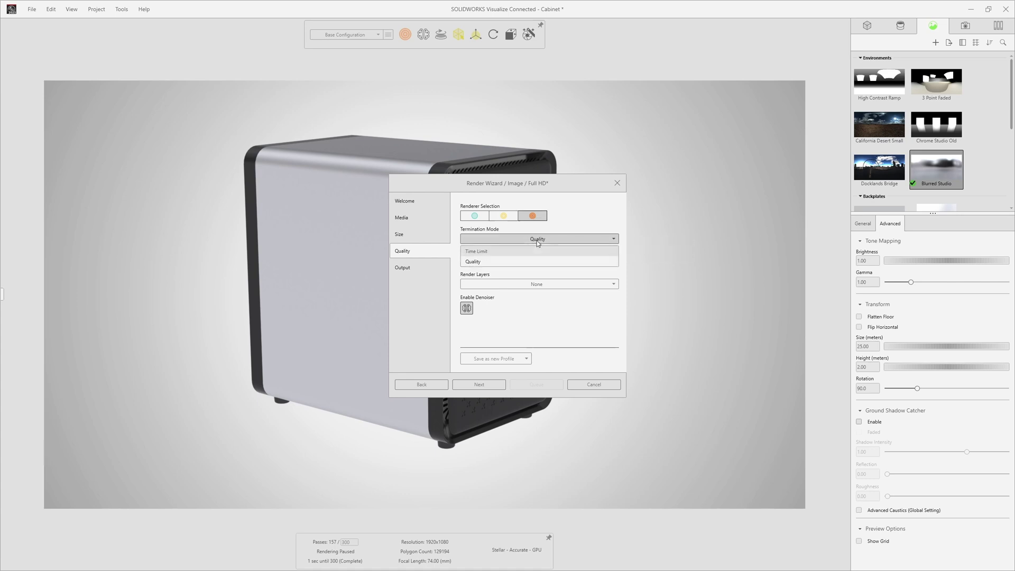
pyautogui.click(574, 225)
pyautogui.doubleClick(467, 262)
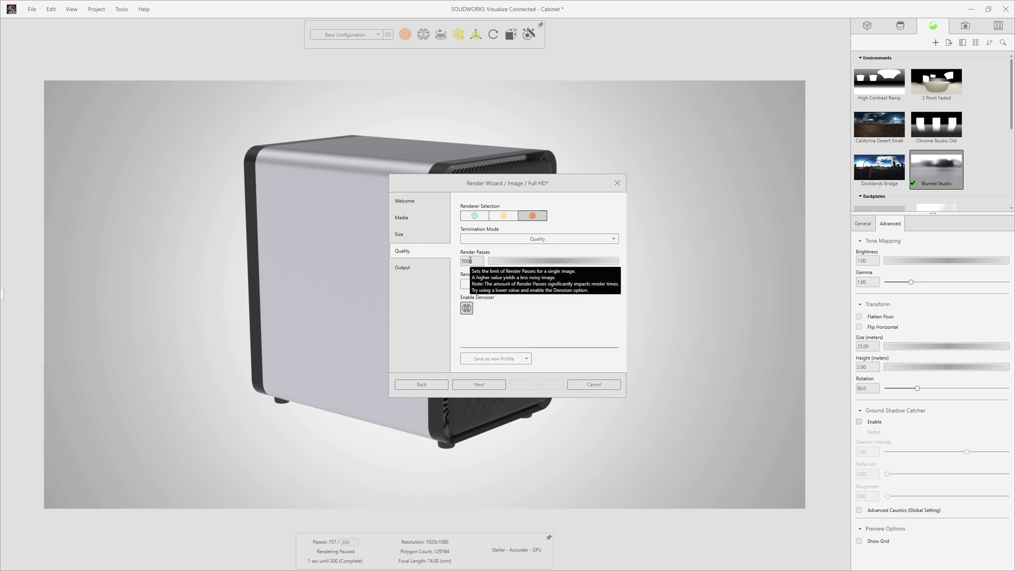
pyautogui.click(530, 286)
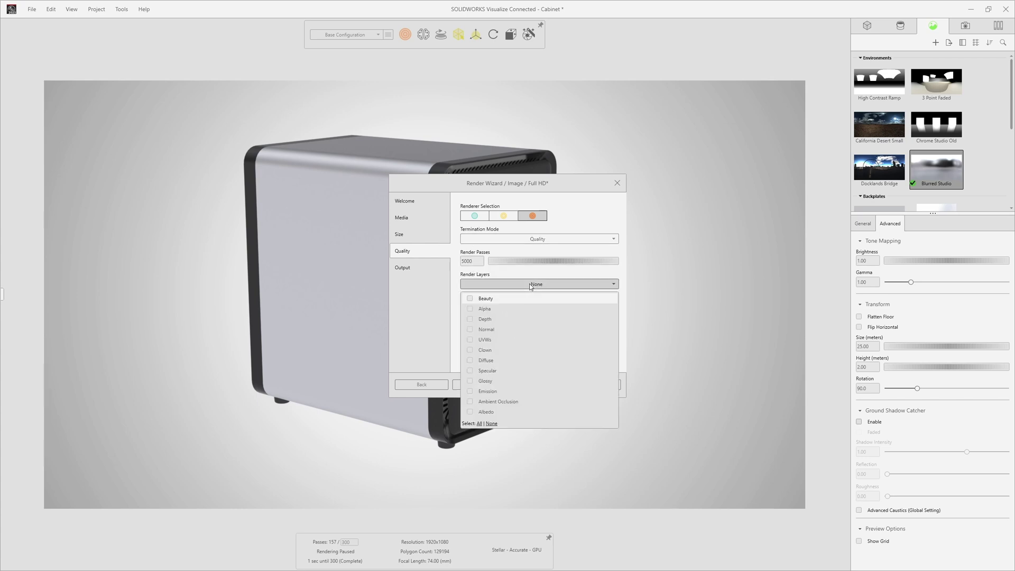
pyautogui.click(531, 286)
pyautogui.click(535, 287)
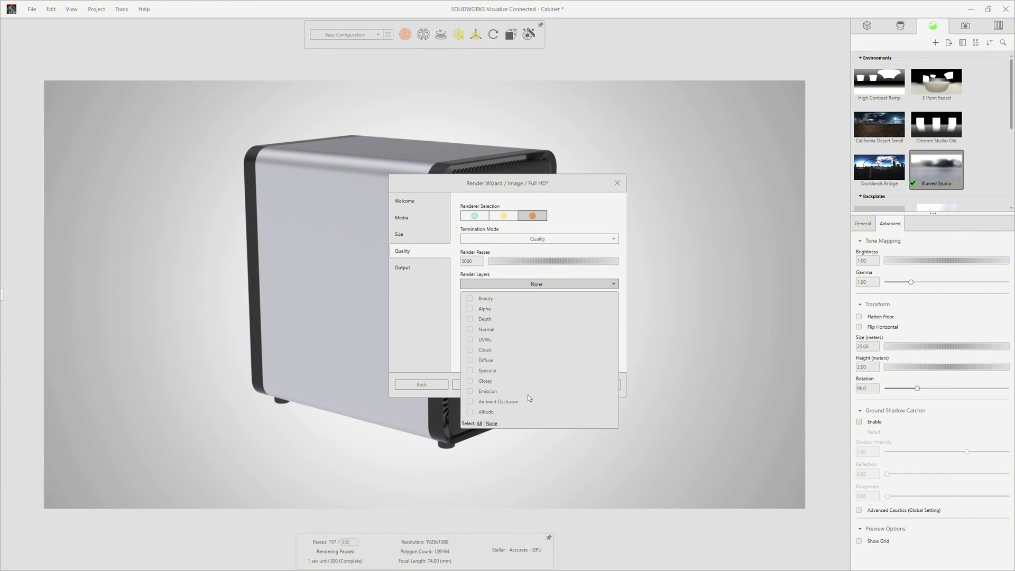
pyautogui.click(537, 285)
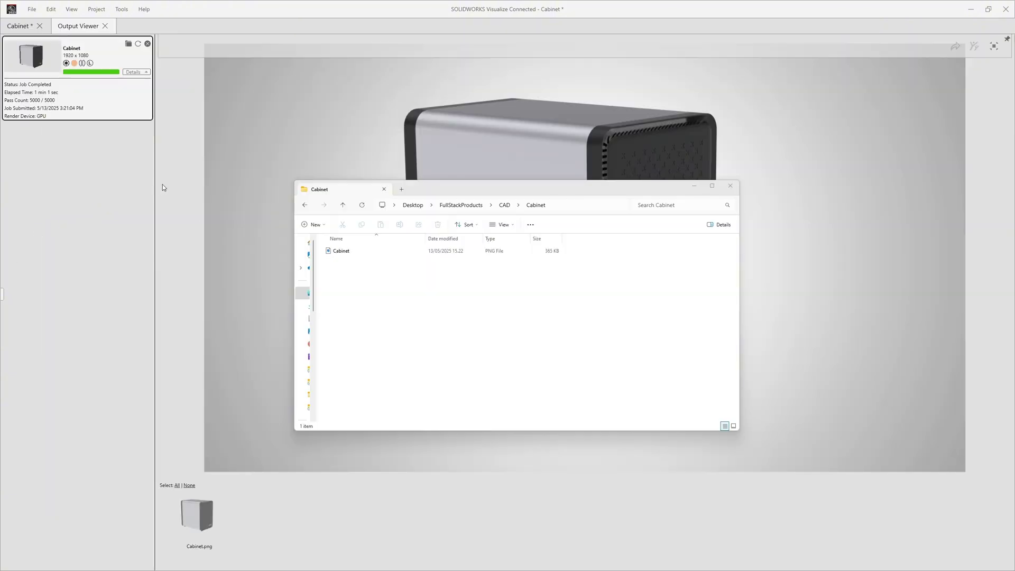
# Step: Open the rendered Cabinet PNG file from the Cabinet output folder and inspect the image up close
pyautogui.doubleClick(363, 253)
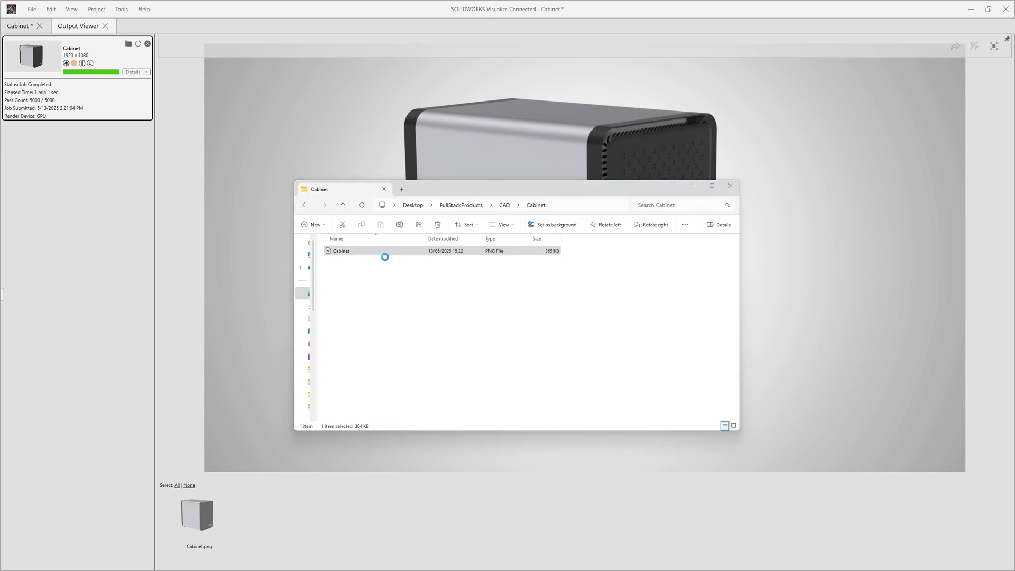
pyautogui.scroll(5, 512, 336)
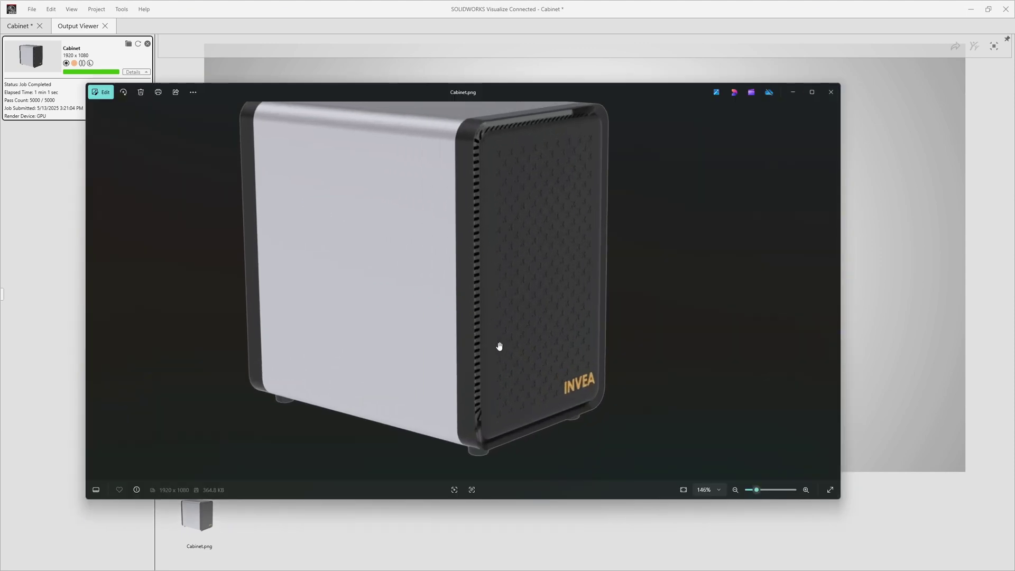
pyautogui.scroll(-5, 490, 335)
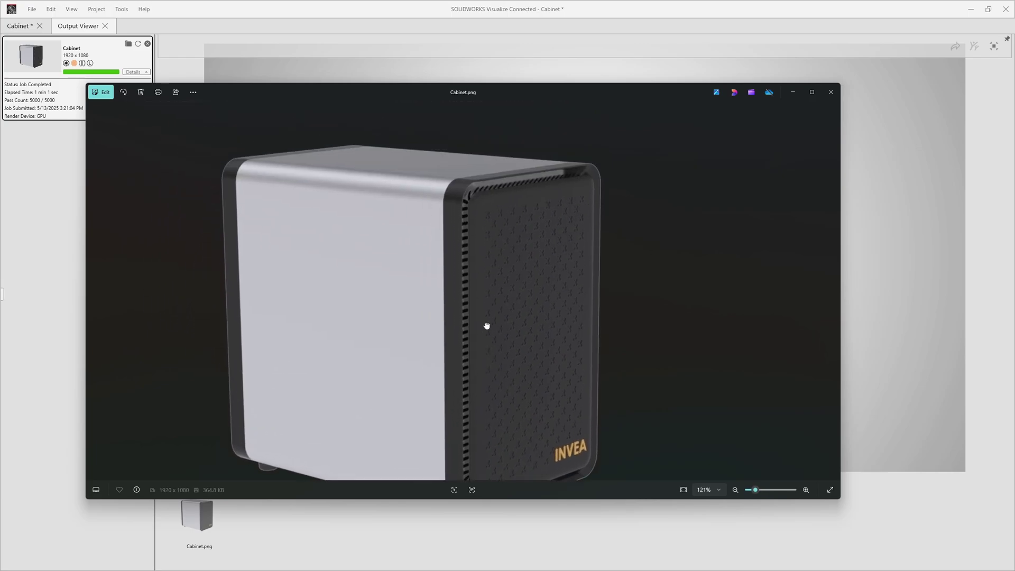